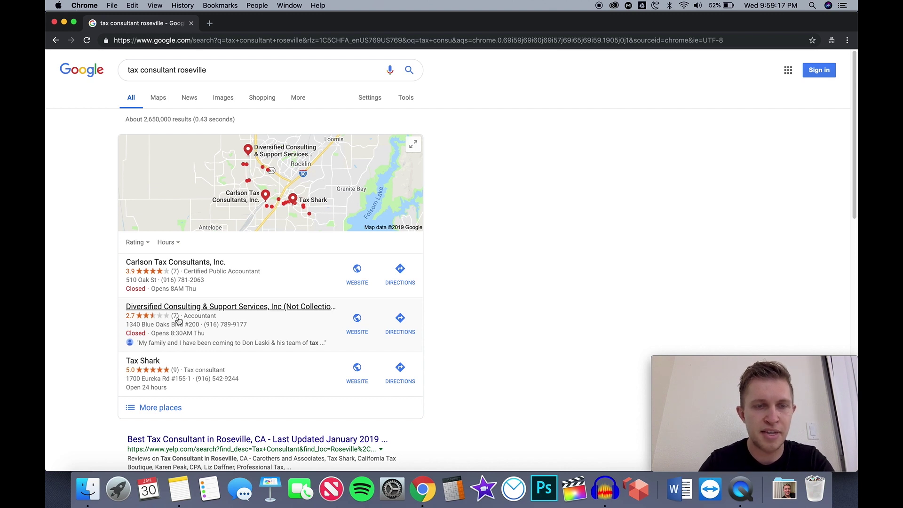
Open Diversified Consulting & Support Services' local listing and highlight '(Not Collections)' in its name
left_click(187, 310)
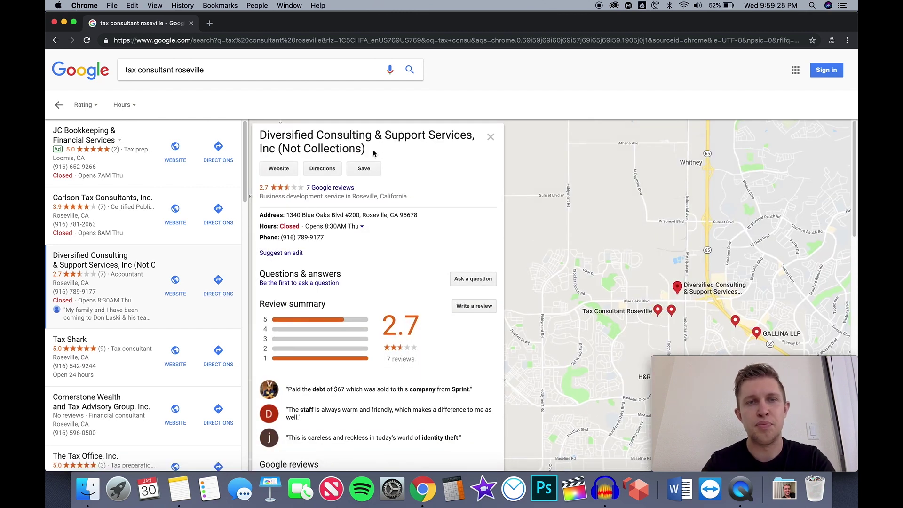
left_click_drag(374, 153, 279, 150)
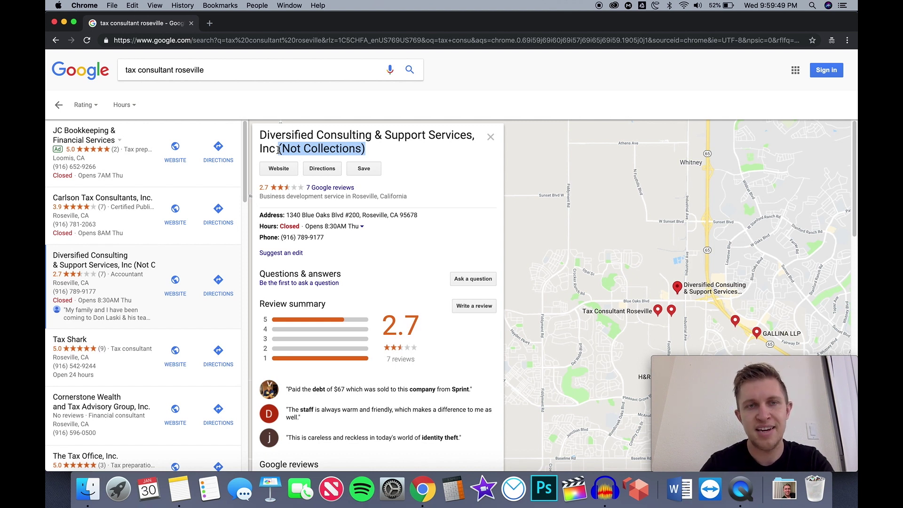
left_click(373, 153)
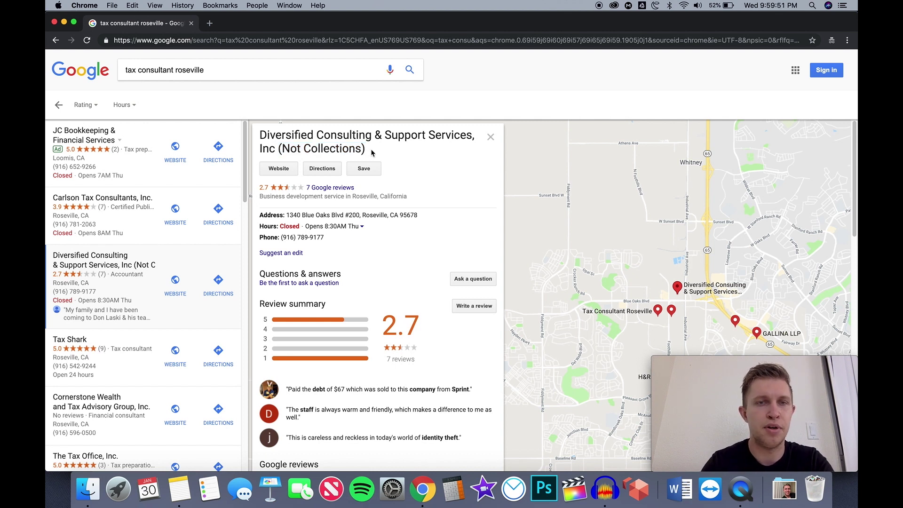
Go back to the regular 'tax consultant roseville' results page with three local listings
left_click(60, 106)
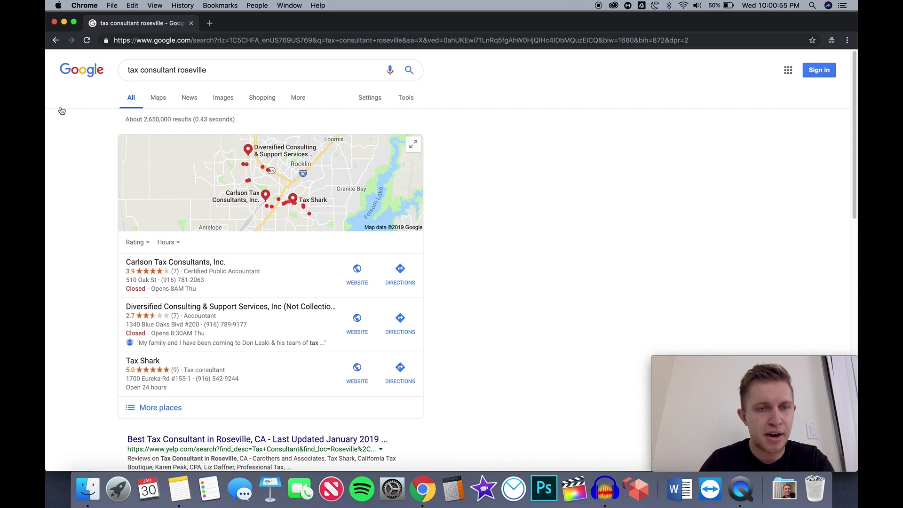
Close the Google Search window and the 'tax consultant roseville' search tab
scroll(61, 111, "down", 1)
scroll(61, 110, "up", 1)
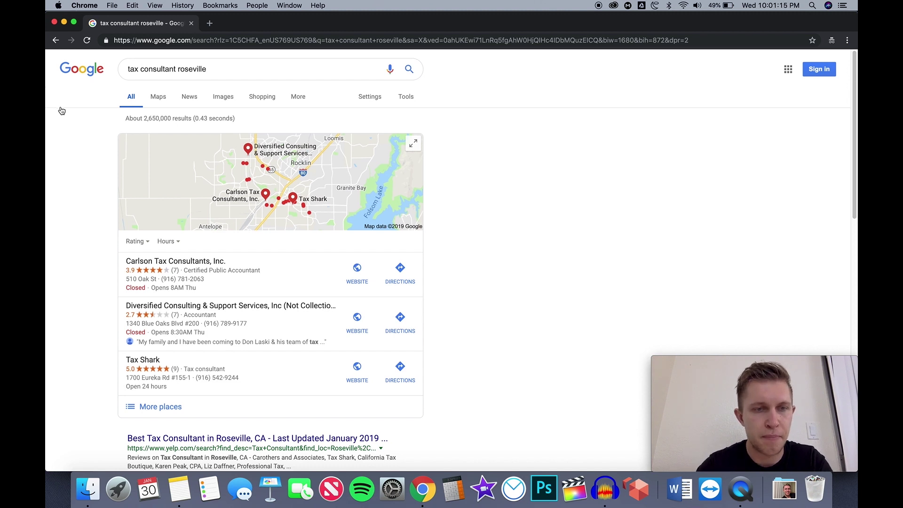
scroll(62, 111, "down", 1)
scroll(62, 111, "up", 1)
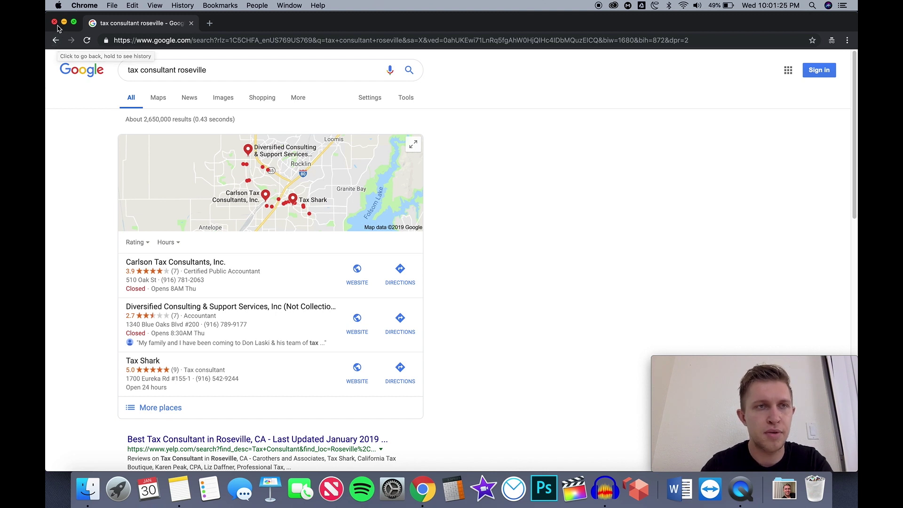
left_click(55, 23)
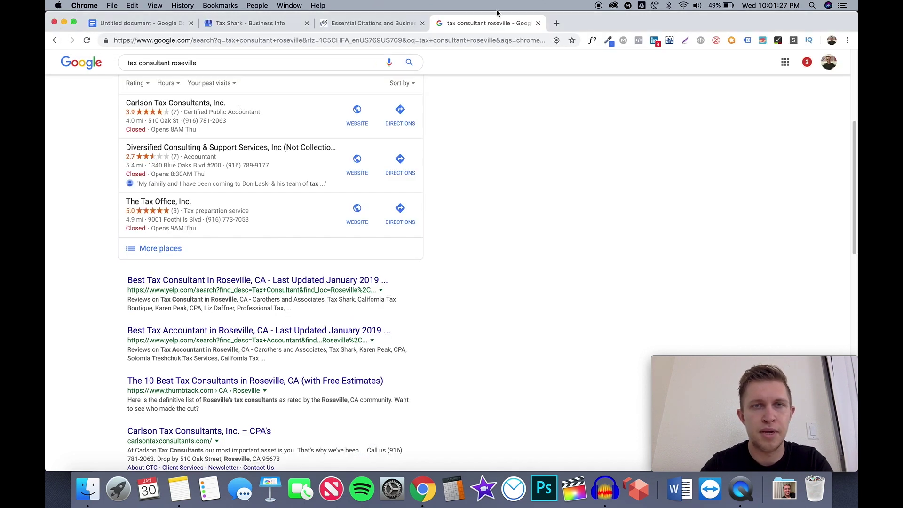
left_click(398, 24)
left_click(538, 23)
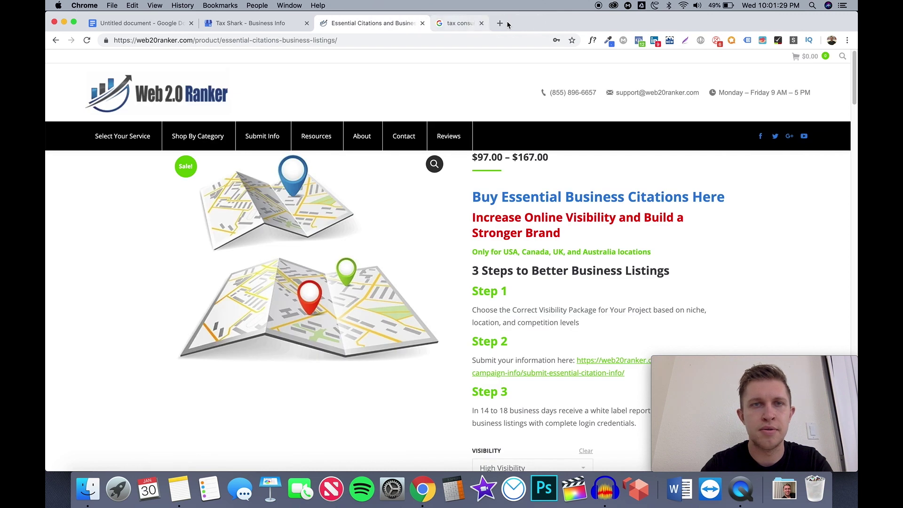
Glance at Tax Shark's business info, then select NAP in the Untitled document checklist
left_click(246, 24)
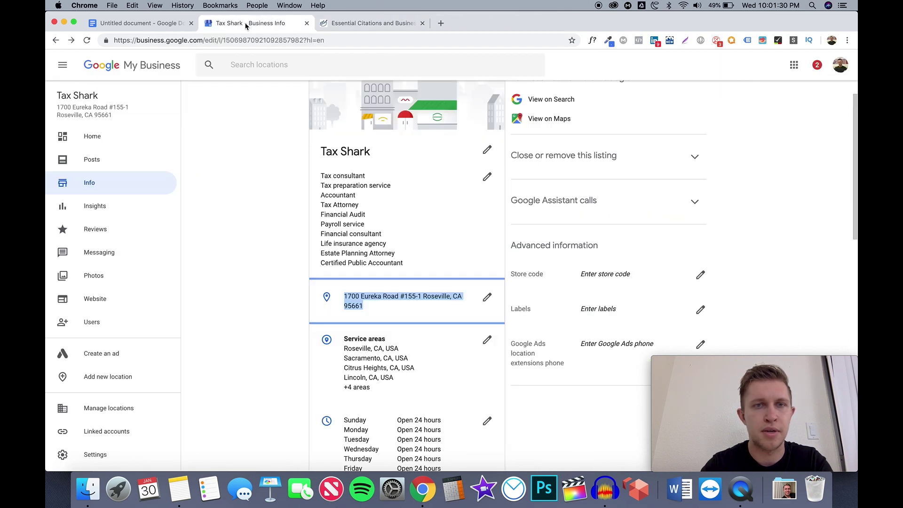
left_click(275, 189)
left_click(166, 29)
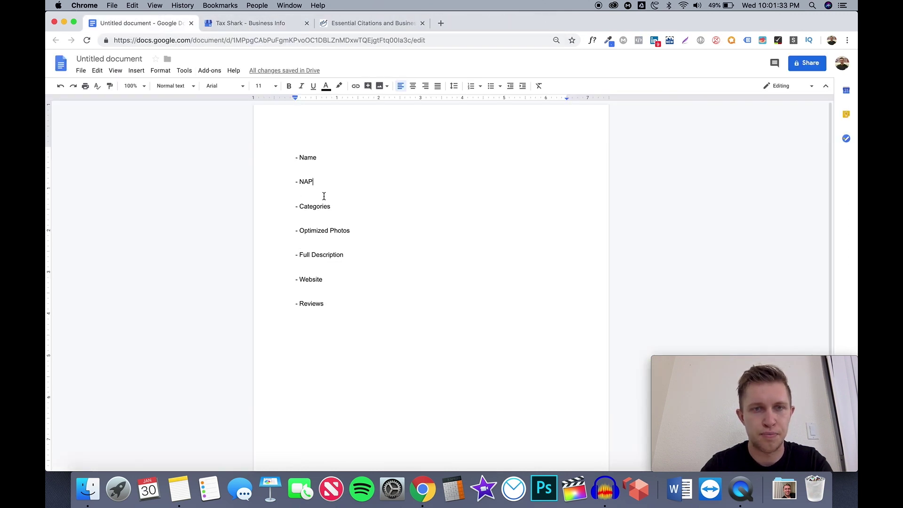
left_click_drag(300, 182, 318, 181)
Leave the NAP checklist line unchanged and switch to the Web 2.0 Ranker Essential Citations page
left_click(318, 182)
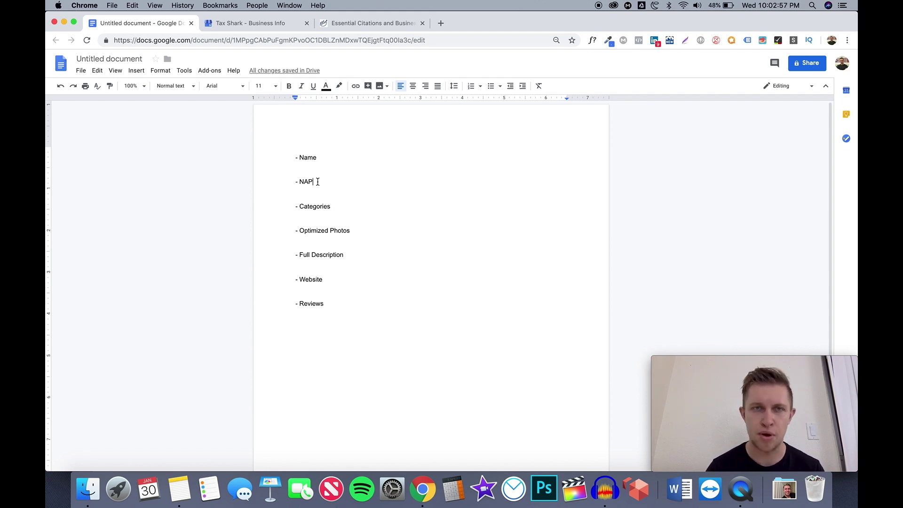
left_click(381, 23)
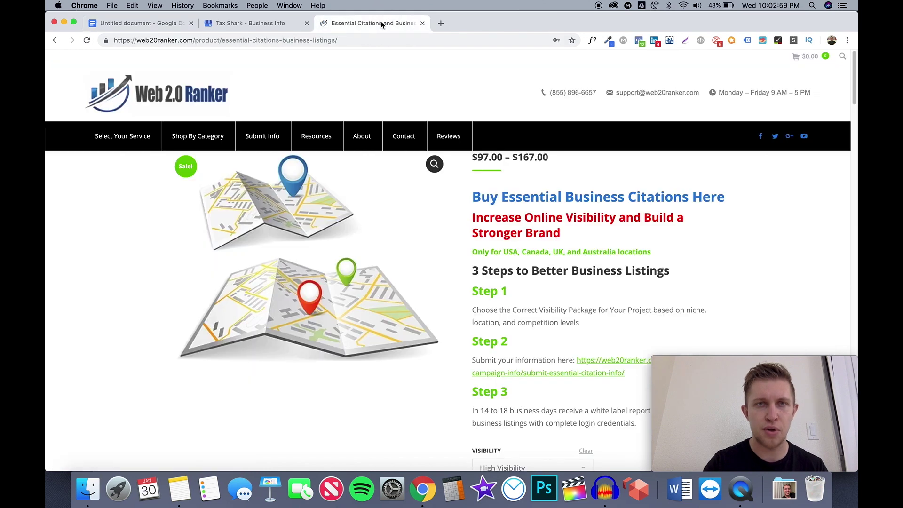
Open Buy Essential Citations from Shop By Category, then switch to Tax Shark's business info
mouse_move(177, 130)
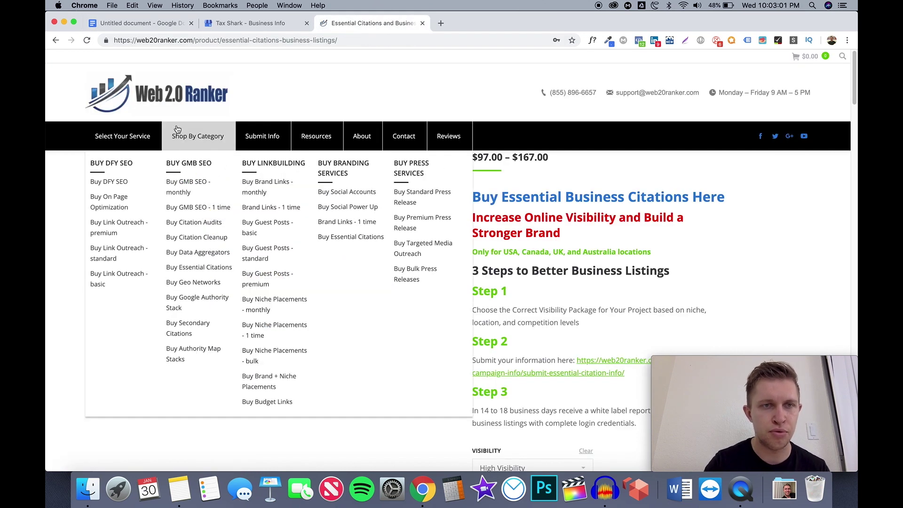
left_click(198, 273)
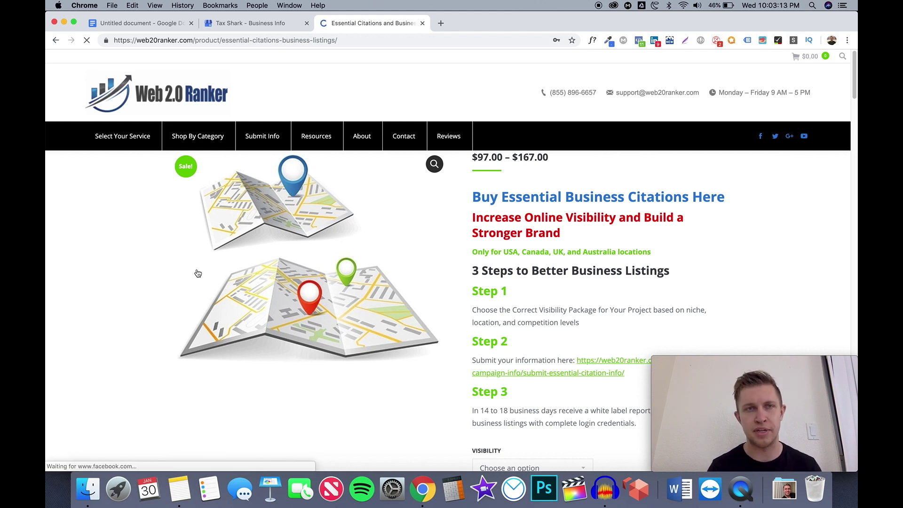
left_click(258, 23)
Check Tax Shark's address and phone number in their editors, cancelling both without changes
scroll(300, 165, "up", 2)
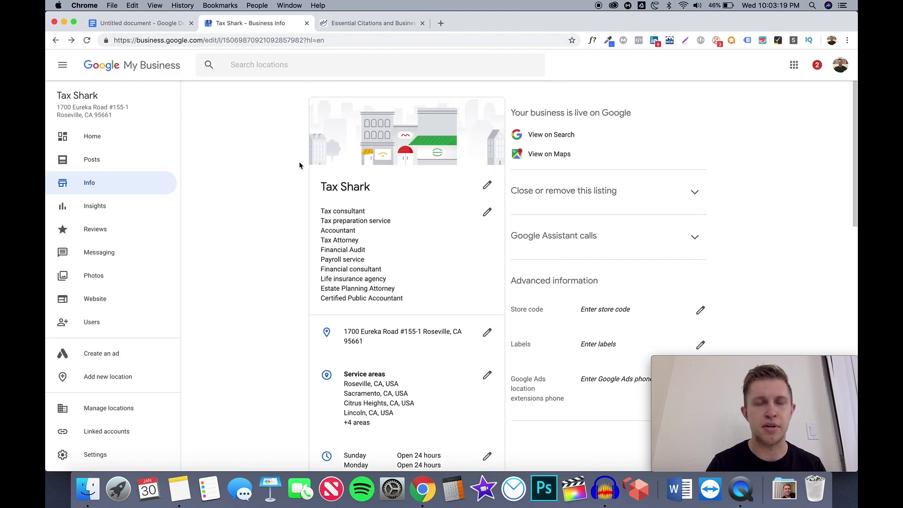
scroll(300, 165, "down", 2)
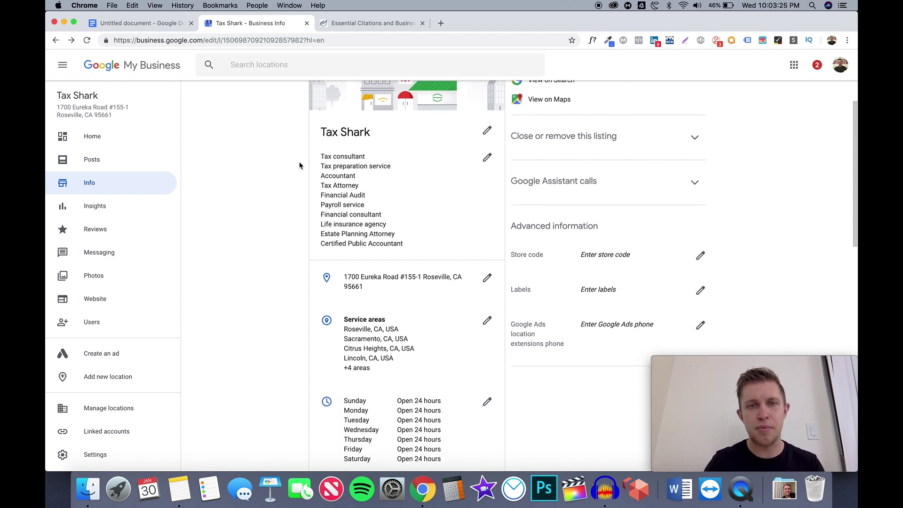
scroll(300, 166, "down", 2)
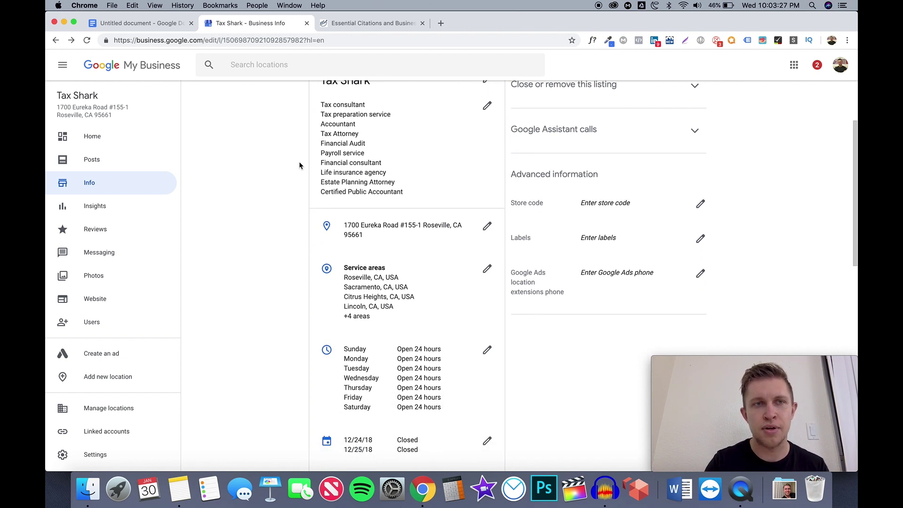
scroll(300, 166, "down", 1)
triple_click(345, 207)
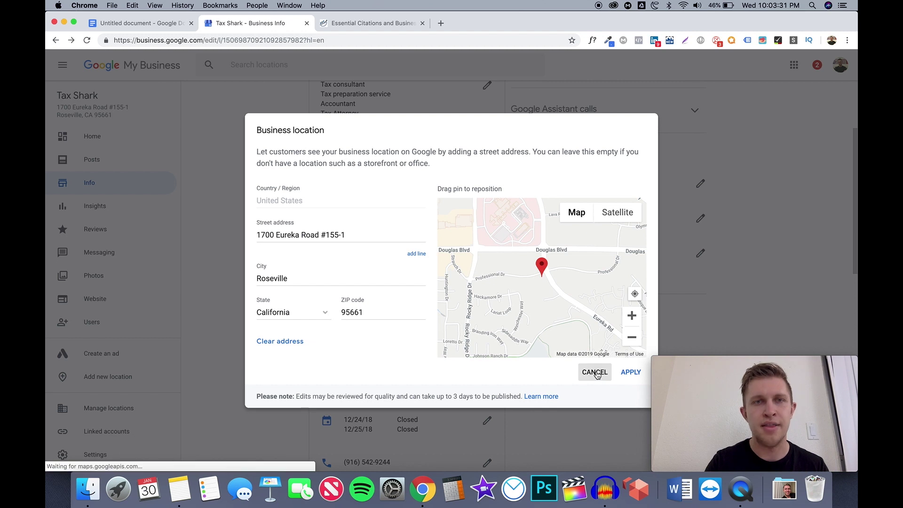
left_click(595, 372)
scroll(441, 344, "down", 3)
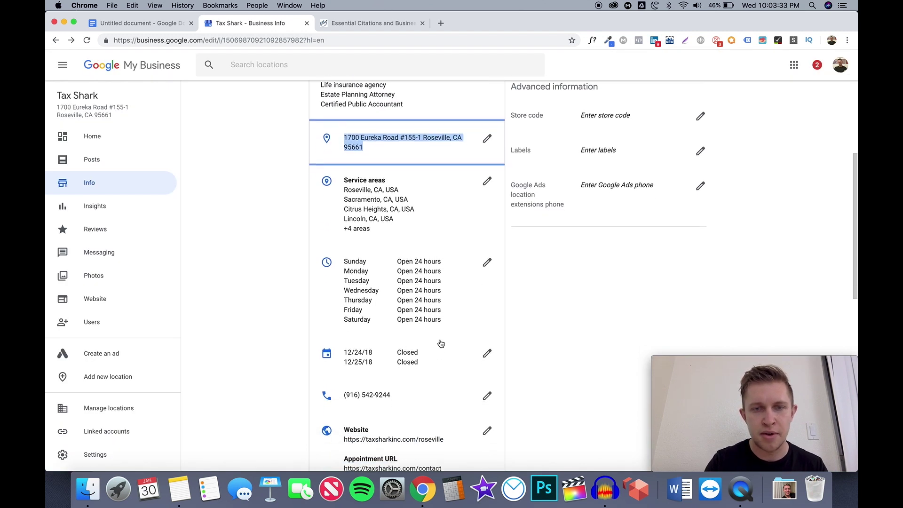
left_click(418, 395)
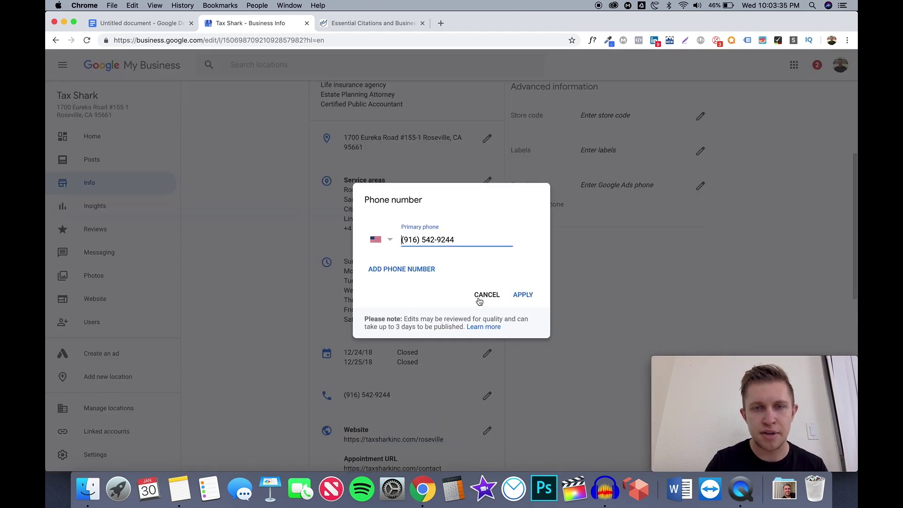
left_click(479, 301)
Highlight the Tax Shark name in the sidebar, then return to the Essential Citations page
scroll(436, 302, "up", 2)
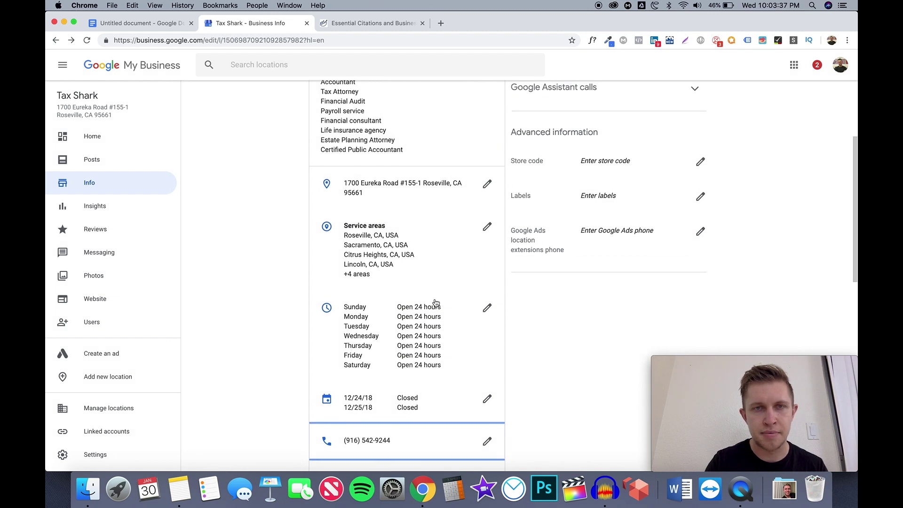
scroll(436, 303, "up", 3)
scroll(436, 302, "down", 2)
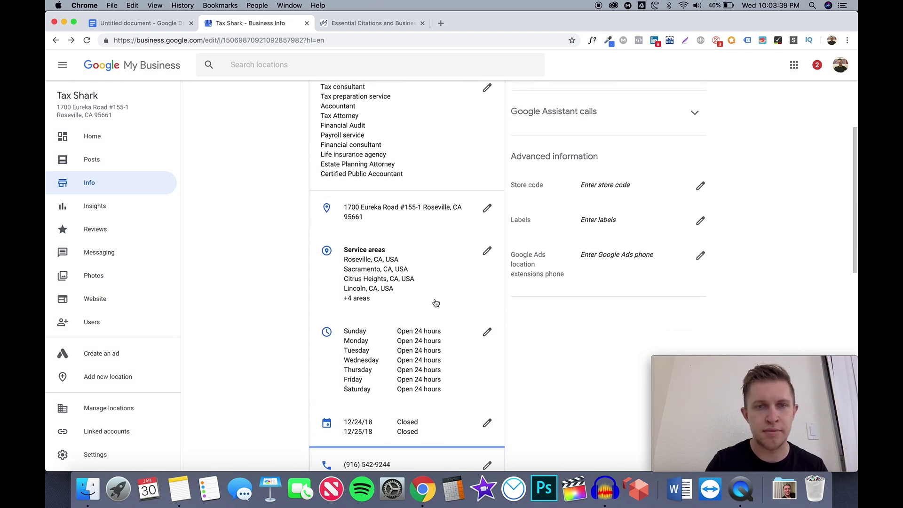
scroll(433, 302, "up", 3)
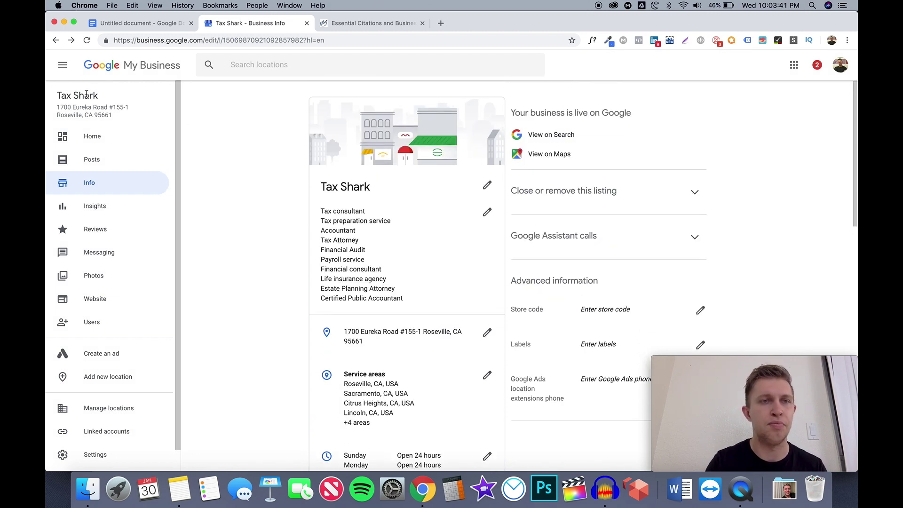
left_click_drag(99, 96, 57, 97)
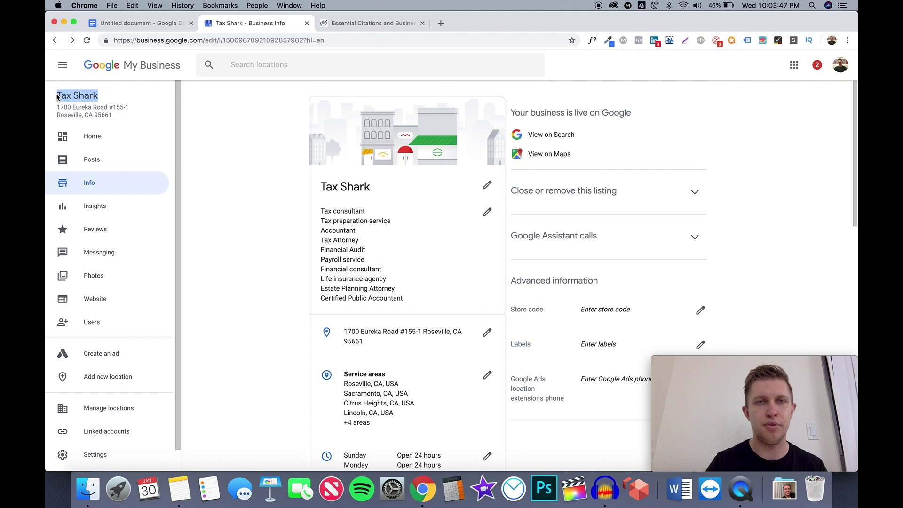
left_click(317, 47)
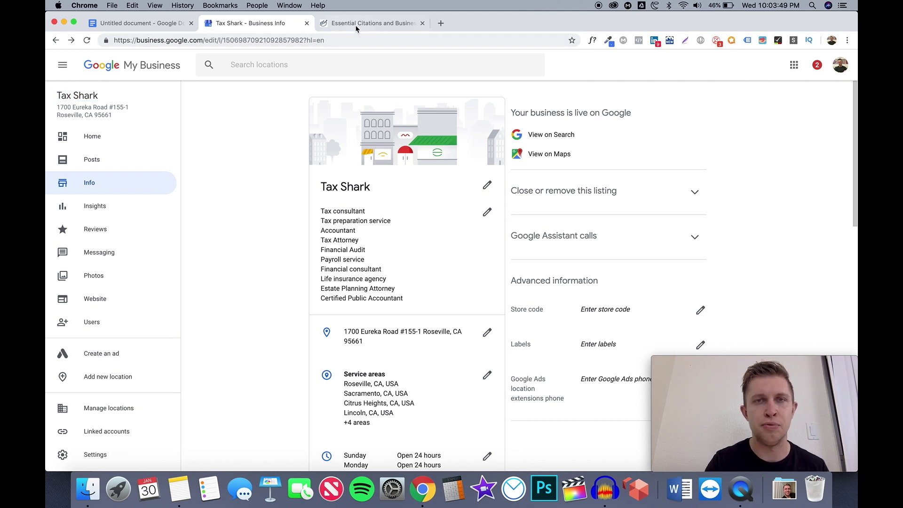
left_click(356, 23)
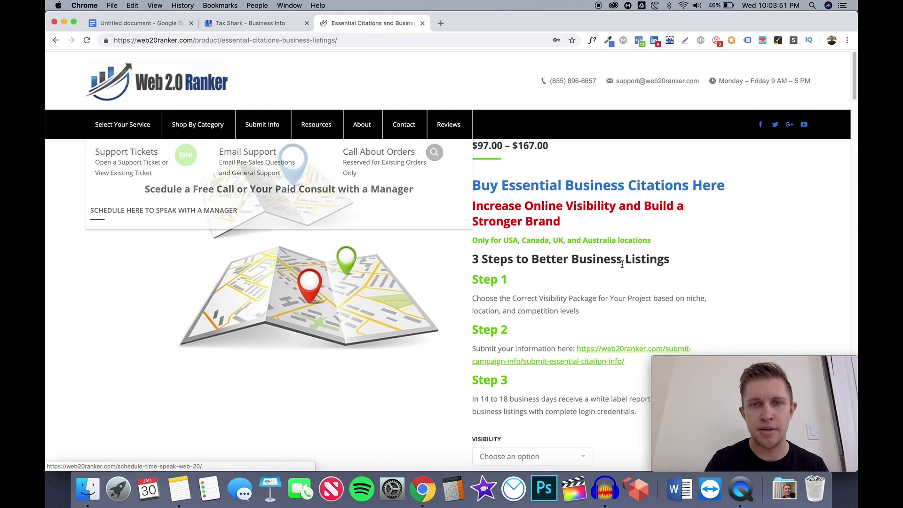
Choose the High Visibility package and keep None for Basic Visibility article quality
scroll(679, 255, "down", 4)
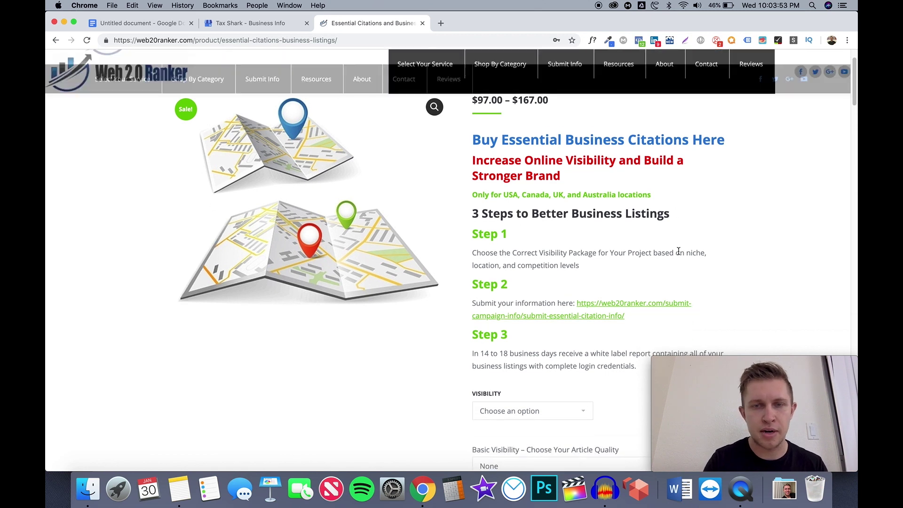
left_click(574, 310)
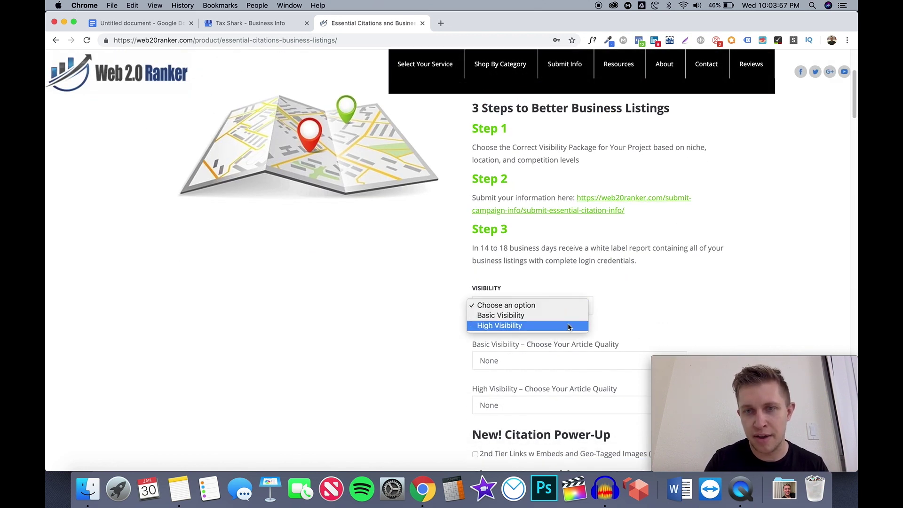
left_click(568, 324)
scroll(659, 282, "down", 2)
scroll(660, 282, "down", 1)
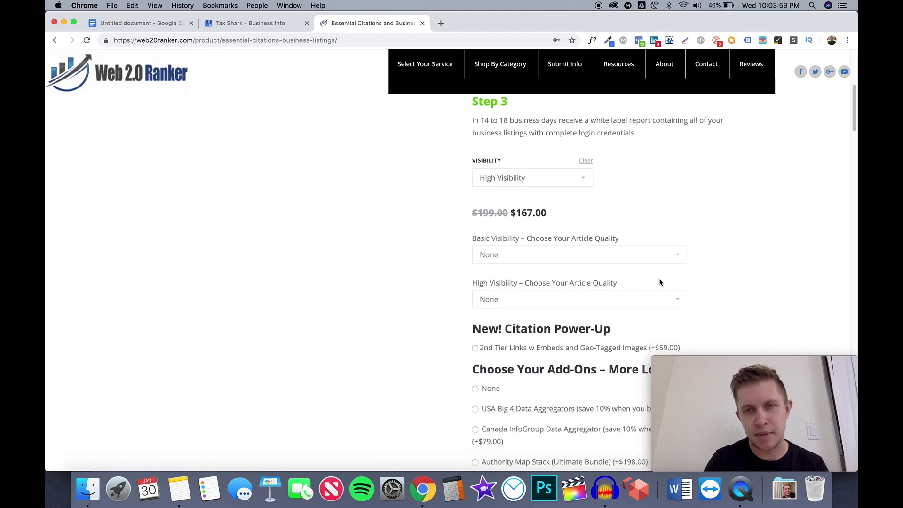
left_click(655, 259)
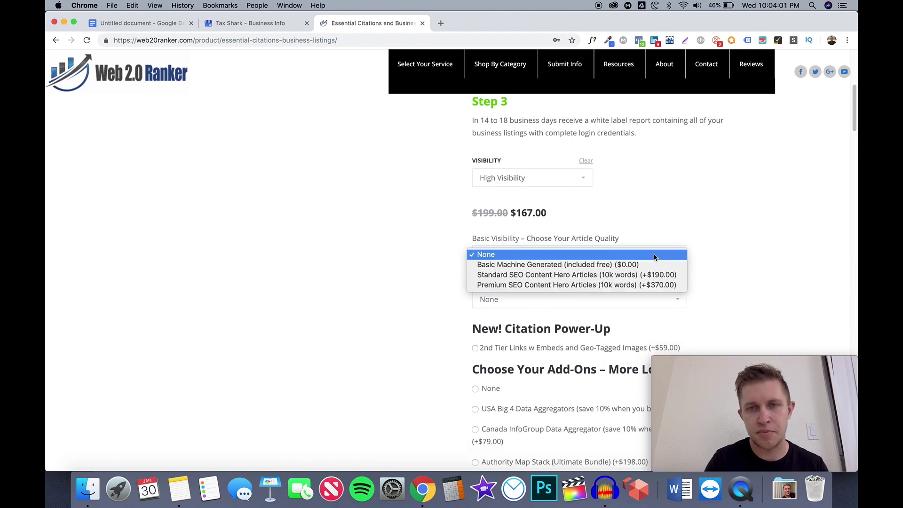
left_click(654, 255)
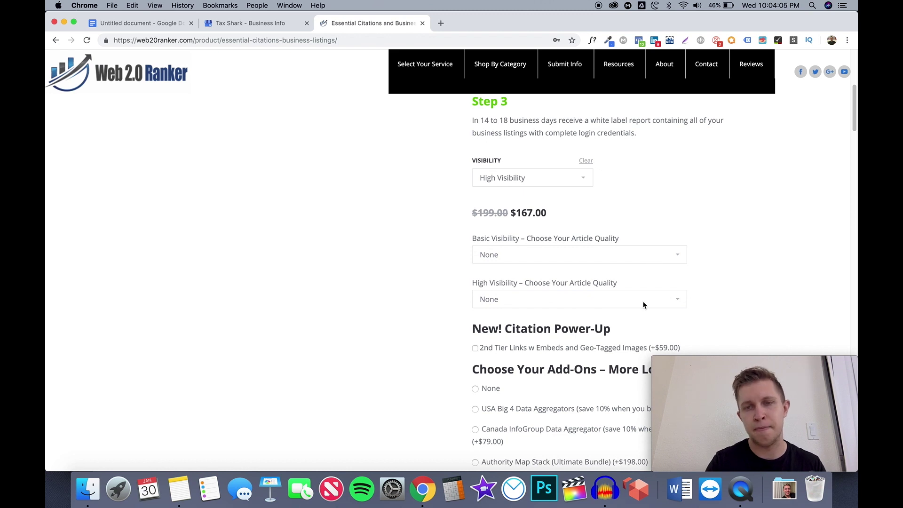
Review the add-ons down to the $167.00 subtotal, then return to Tax Shark's business info
scroll(643, 303, "down", 4)
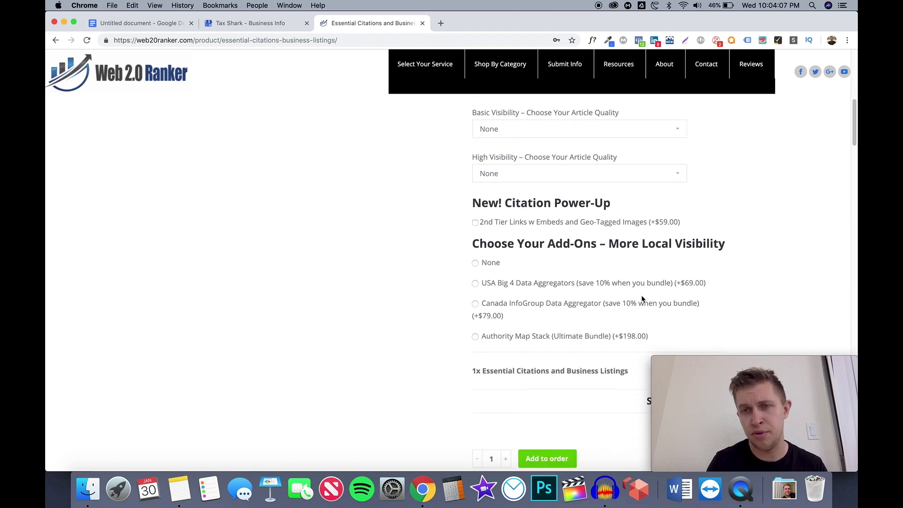
scroll(642, 297, "down", 3)
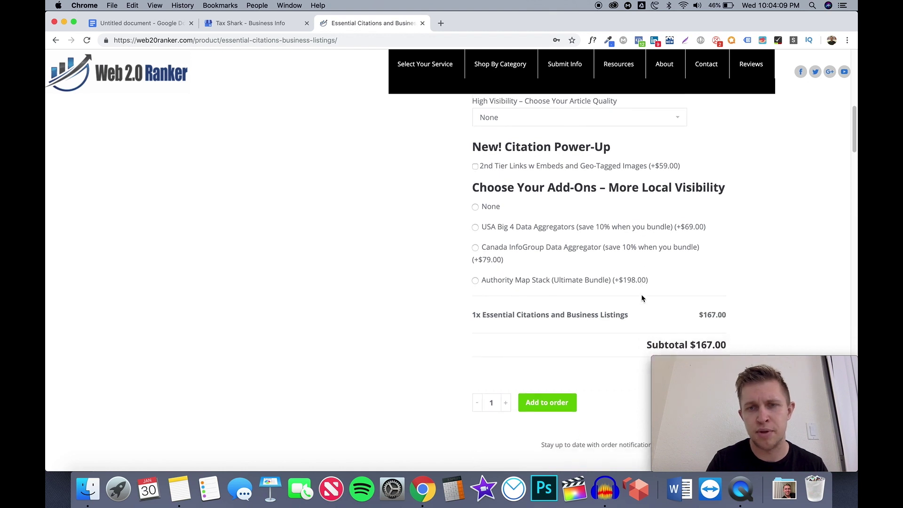
scroll(642, 298, "down", 2)
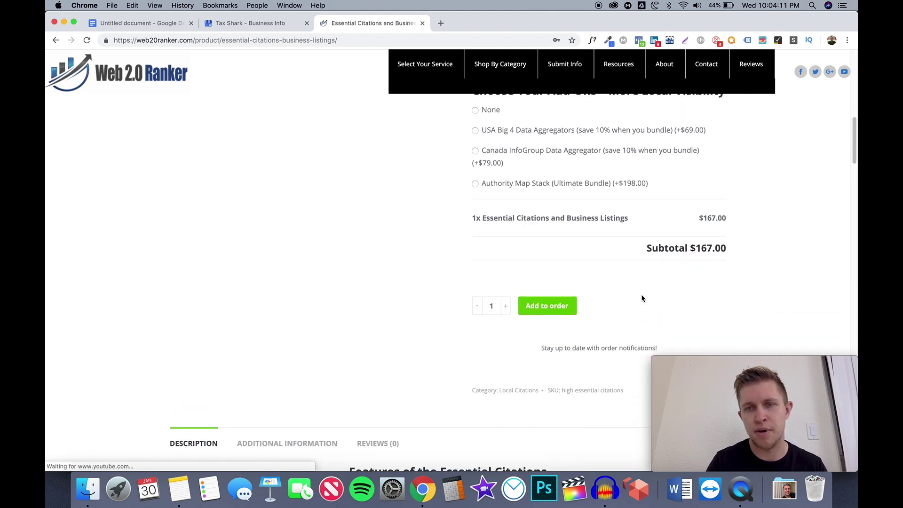
scroll(641, 298, "down", 3)
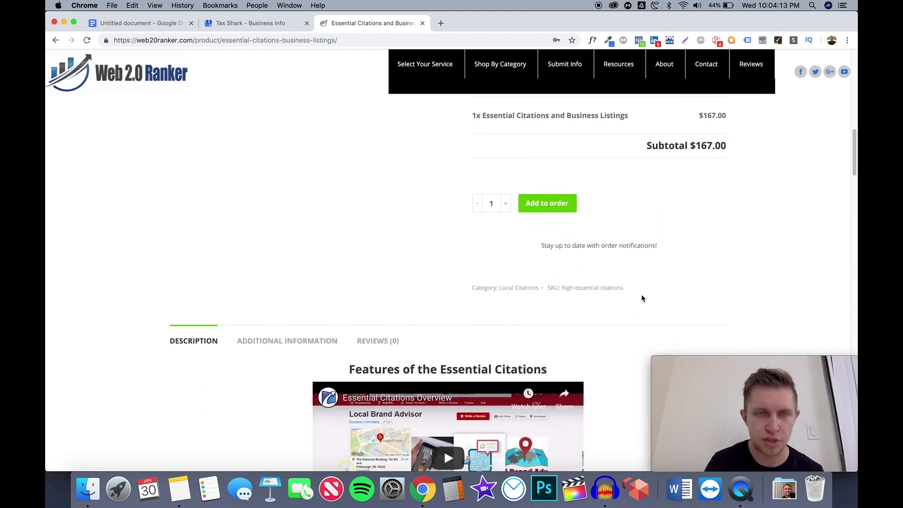
scroll(642, 298, "down", 4)
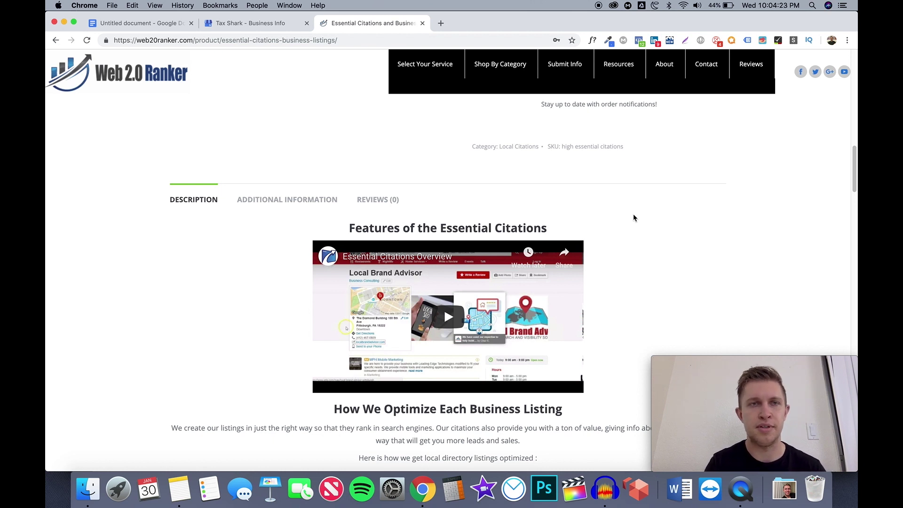
scroll(633, 217, "down", 4)
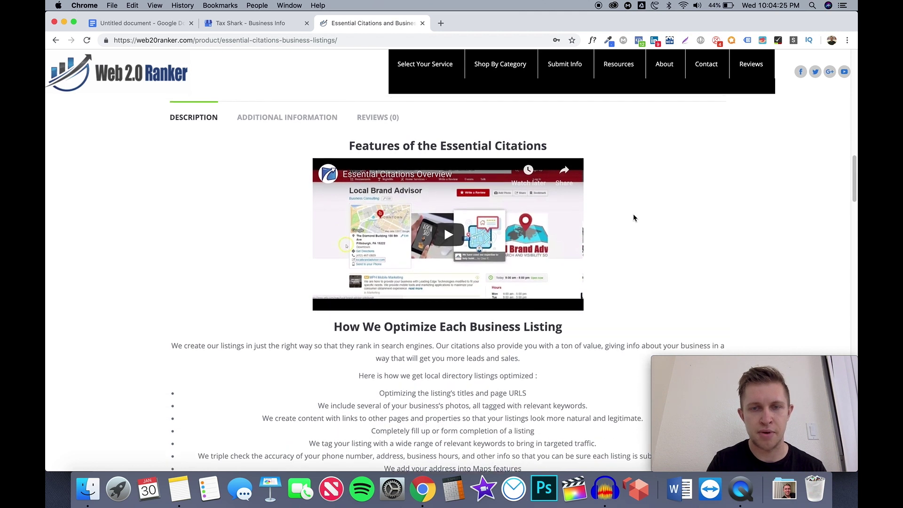
scroll(633, 218, "up", 10)
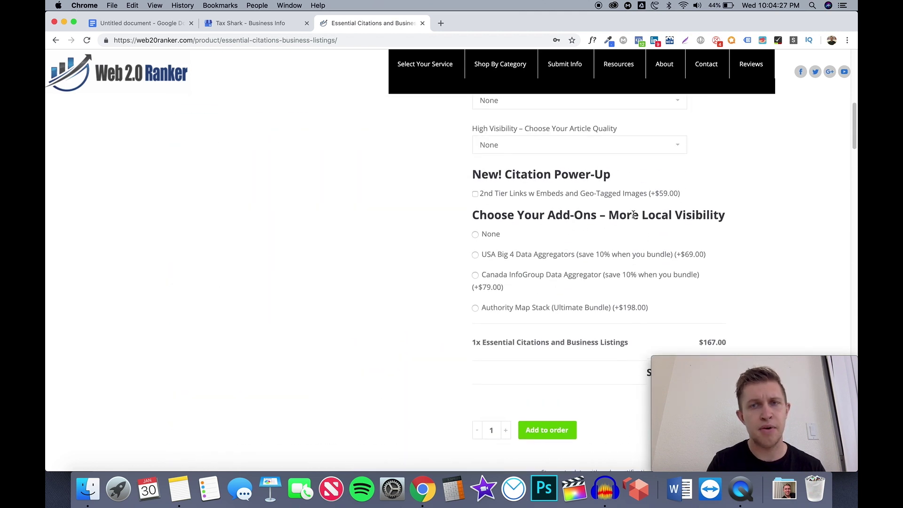
scroll(634, 214, "down", 1)
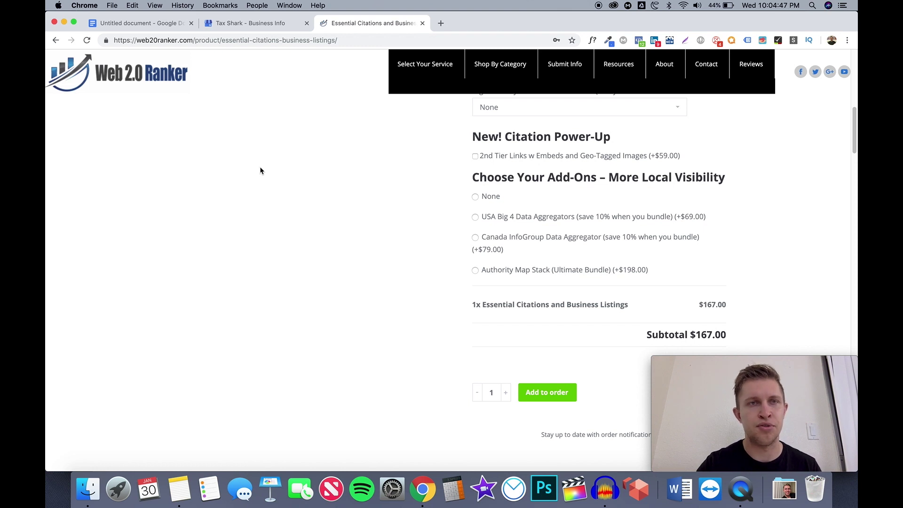
left_click(269, 25)
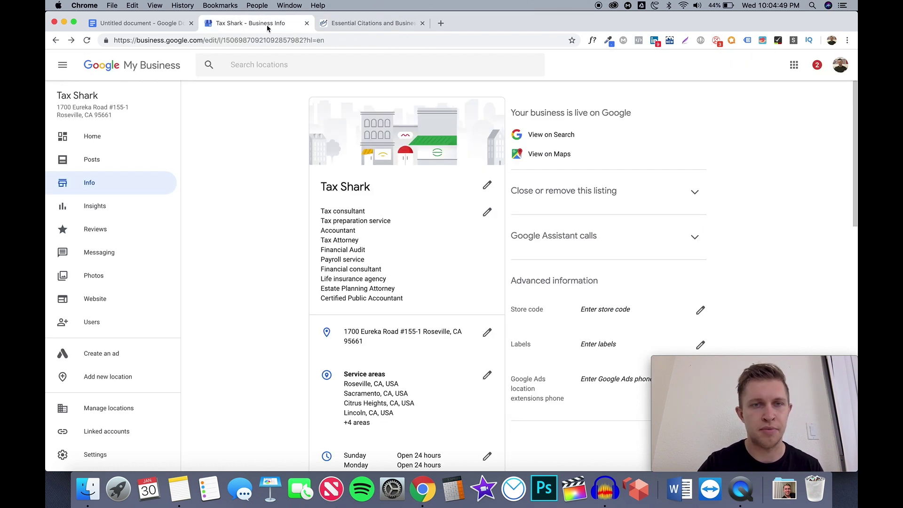
Select NAP in the audit checklist document and open a new blank browser tab
left_click(159, 27)
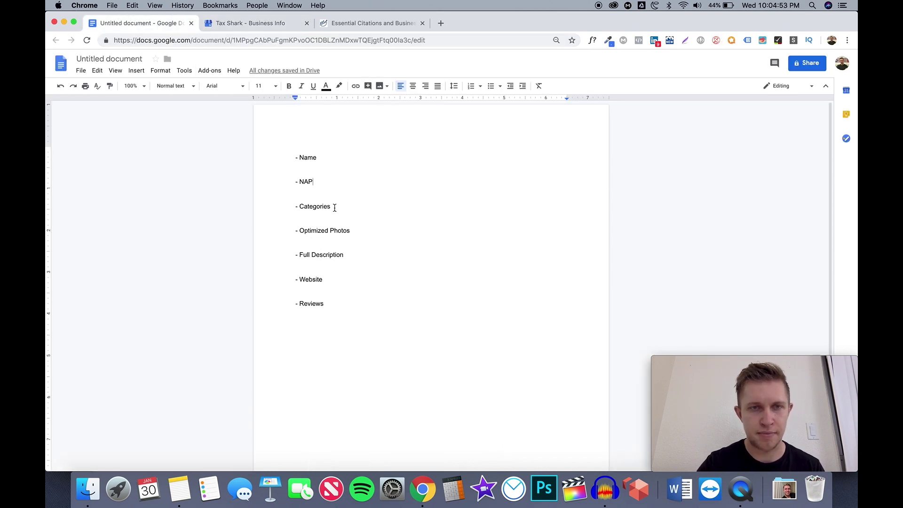
left_click_drag(299, 182, 314, 182)
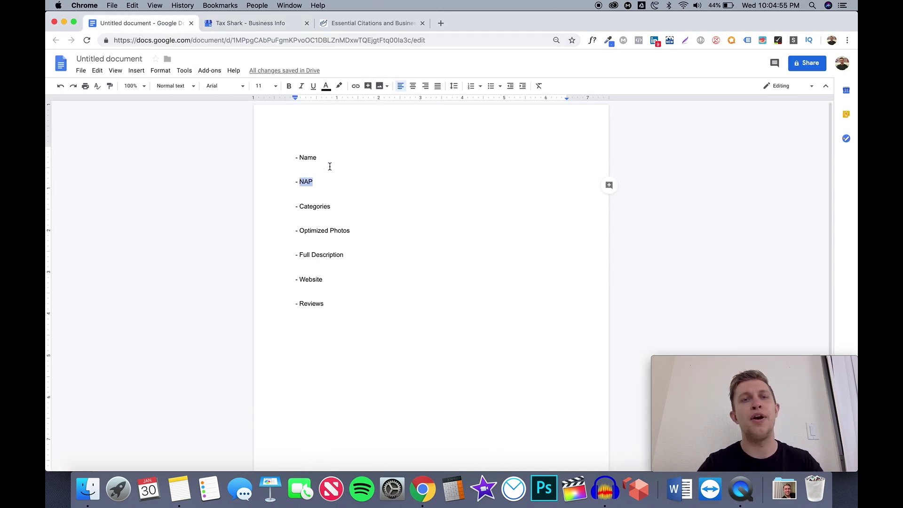
left_click(440, 24)
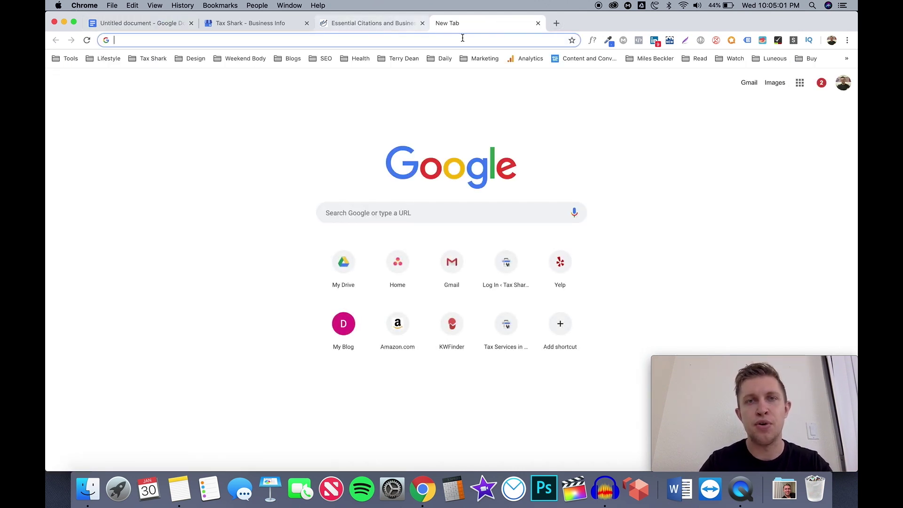
Load taxsharkinc.com and highlight its footer address, then return to the Essential Citations page
type("taxsharkinc.com")
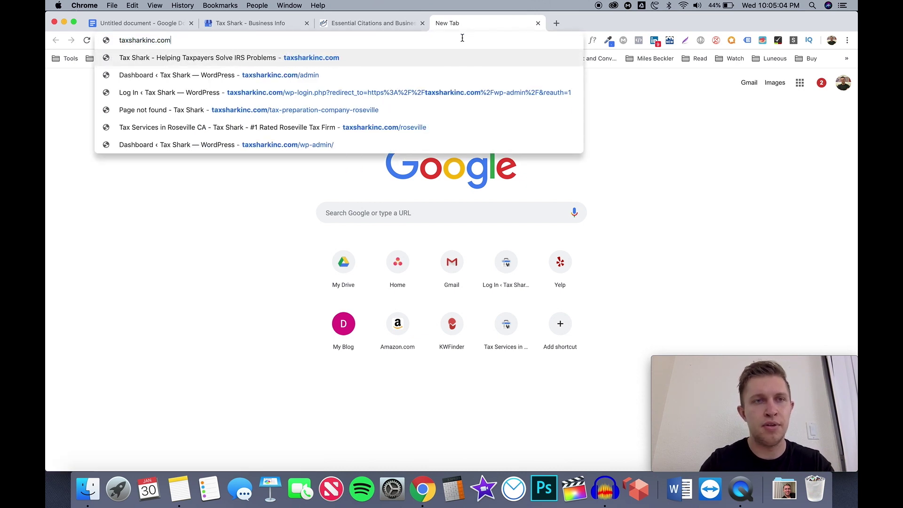
key("Return")
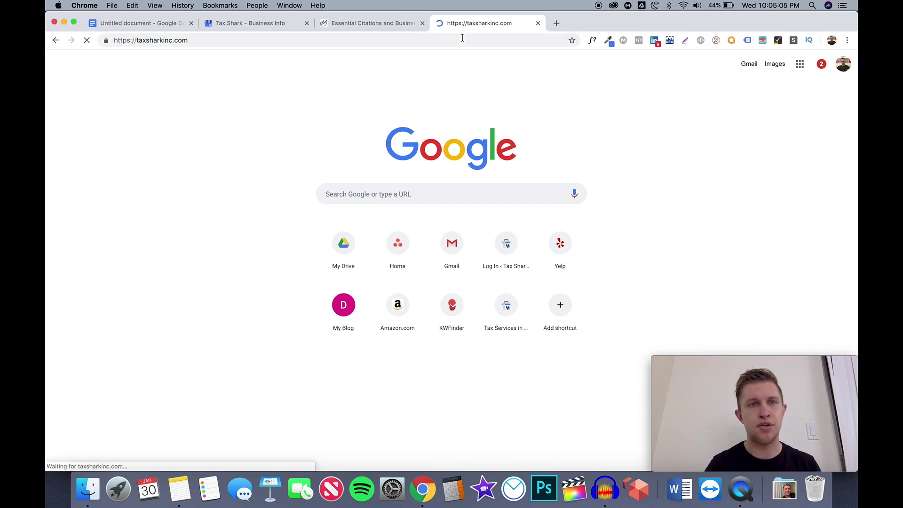
scroll(480, 174, "down", 4)
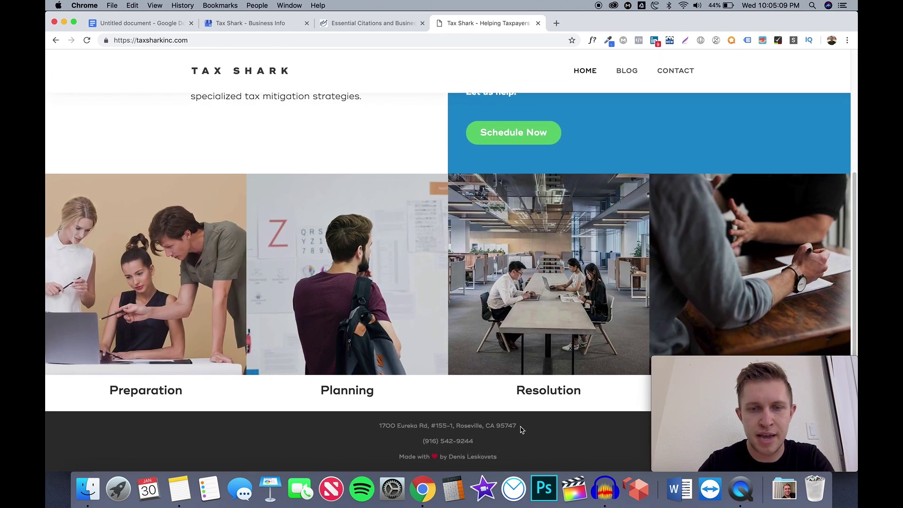
left_click_drag(519, 429, 380, 430)
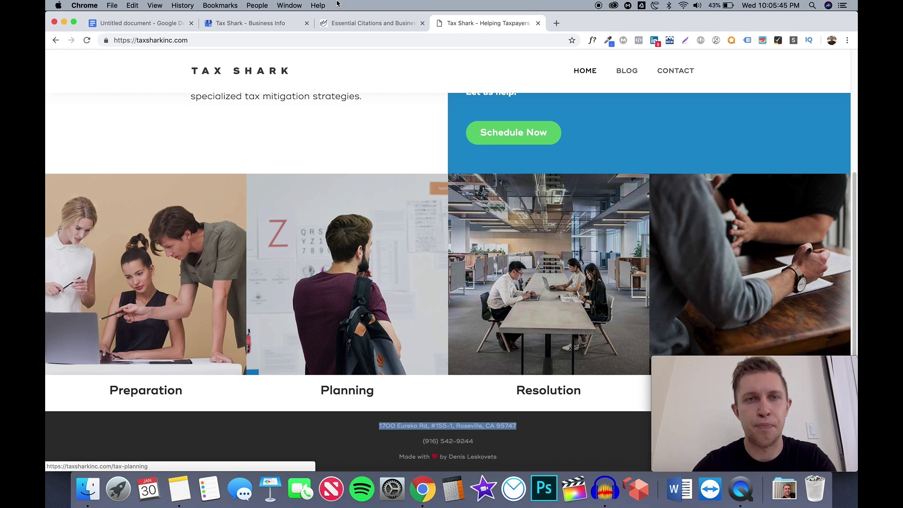
left_click(349, 25)
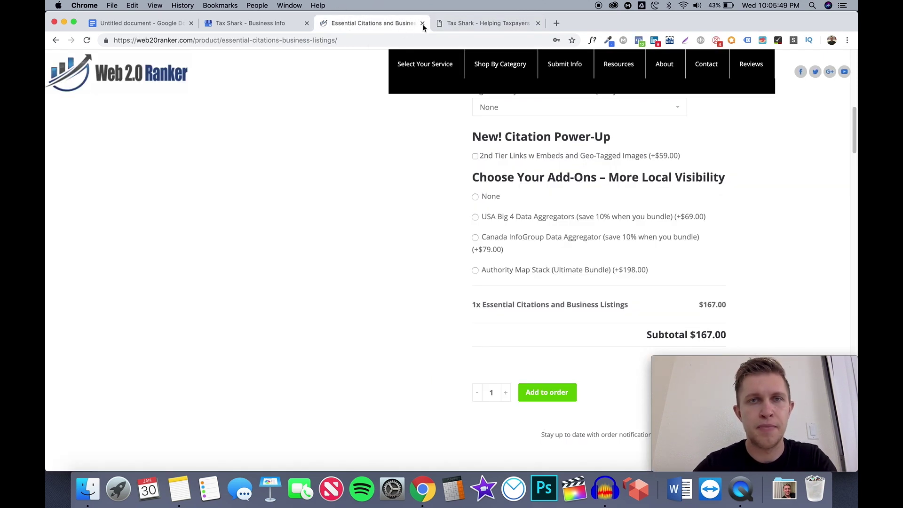
Close the Essential Citations tab, select Categories in the checklist, then return to Business Info
left_click(423, 23)
left_click(250, 24)
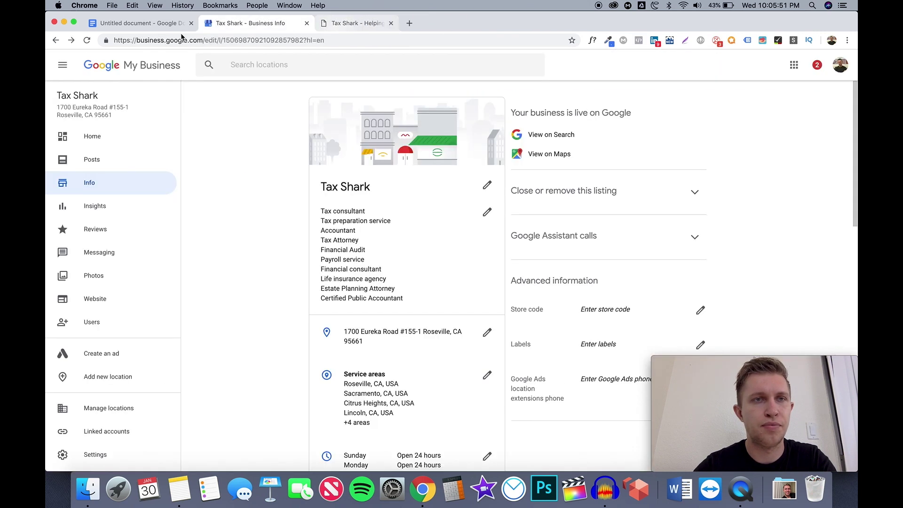
left_click(160, 23)
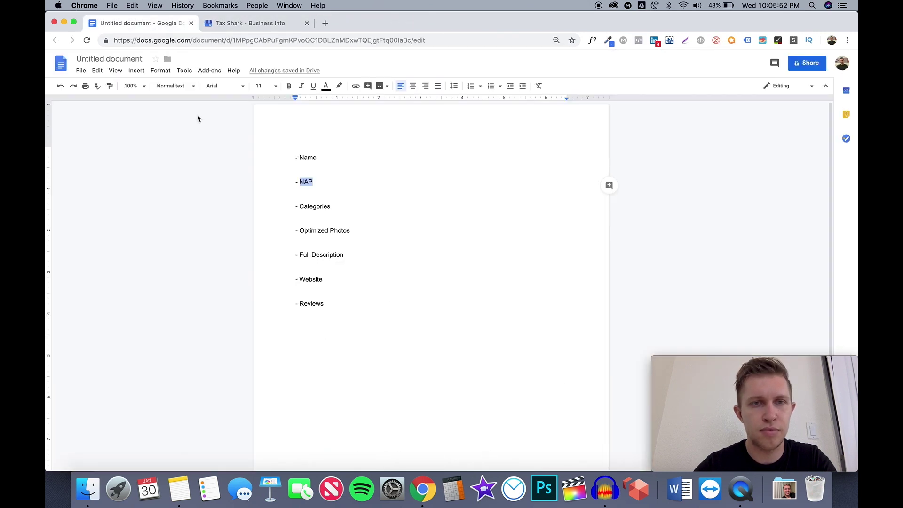
double_click(324, 206)
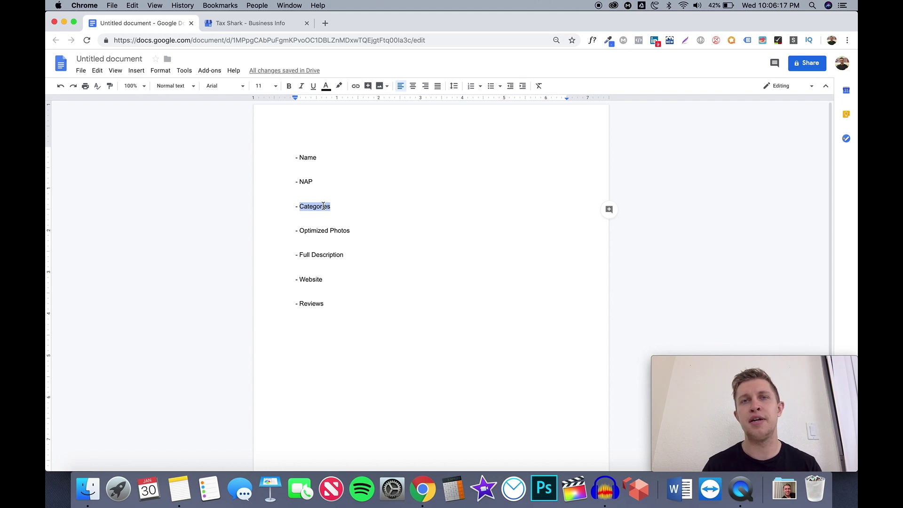
left_click(260, 25)
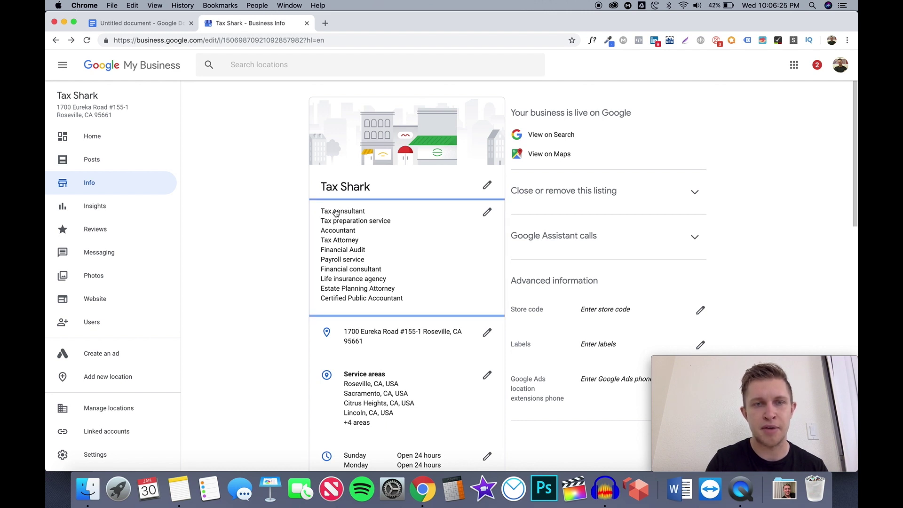
left_click(336, 213)
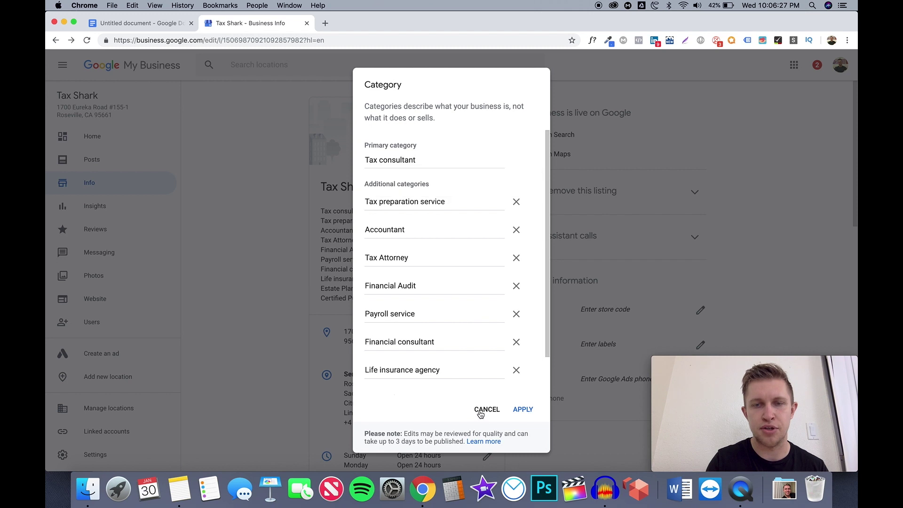
left_click(357, 287)
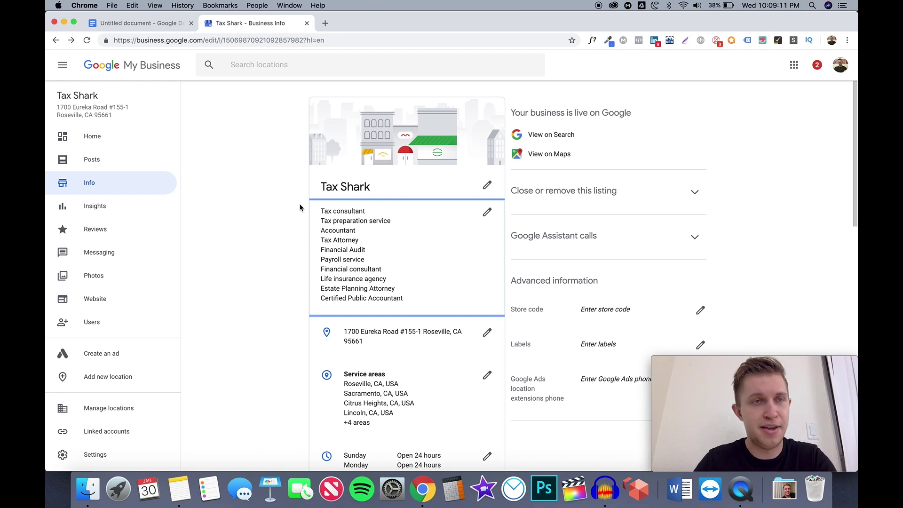
left_click(165, 24)
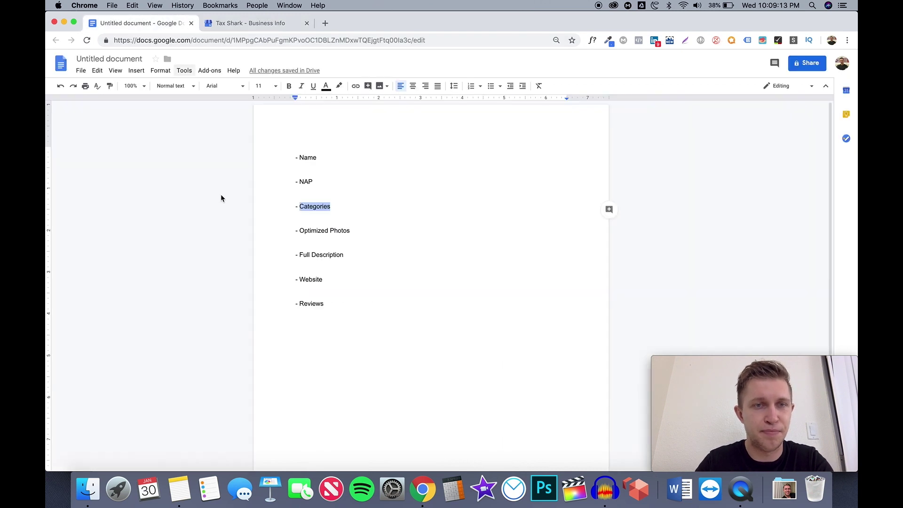
left_click(328, 230)
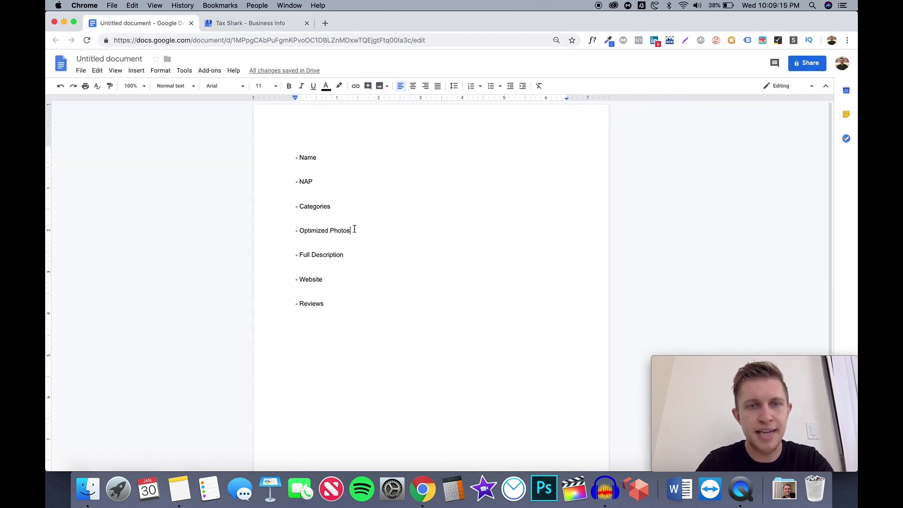
left_click_drag(351, 230, 300, 231)
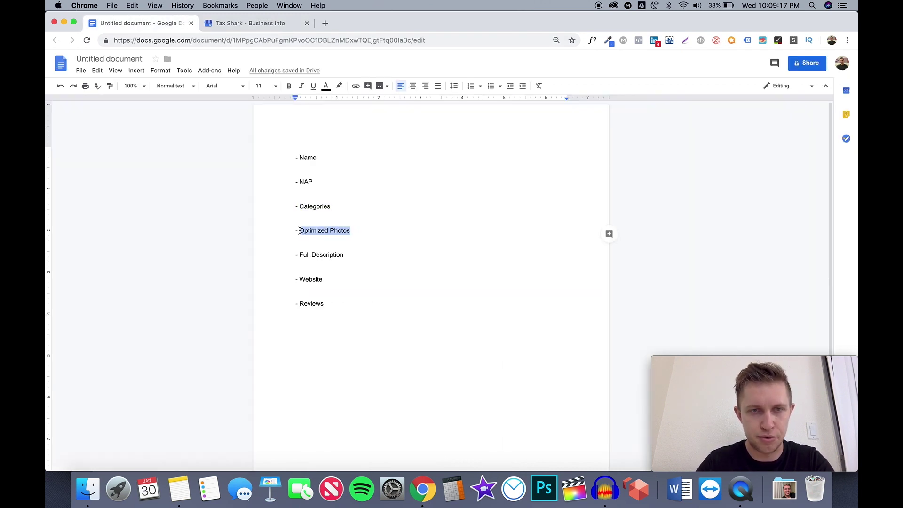
left_click(283, 24)
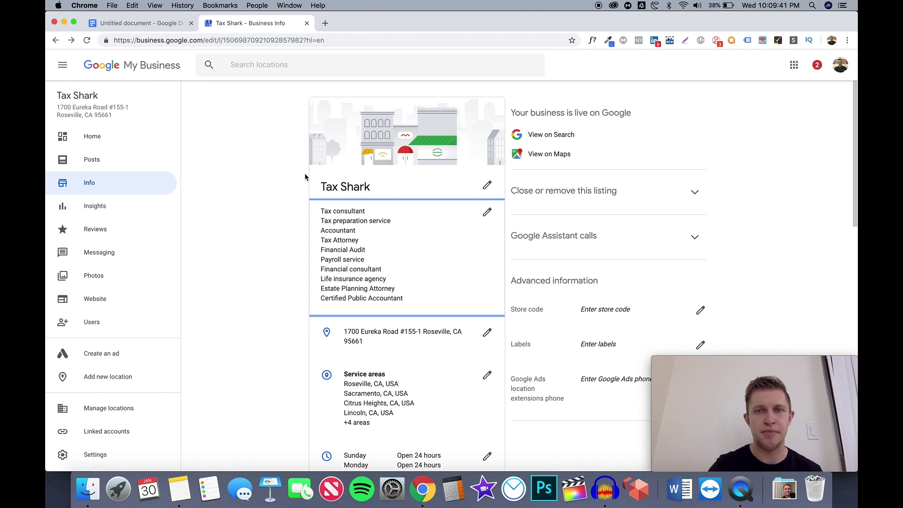
Open Tax Shark's Photos page and scroll through the cover, logo and office photos
scroll(305, 177, "down", 5)
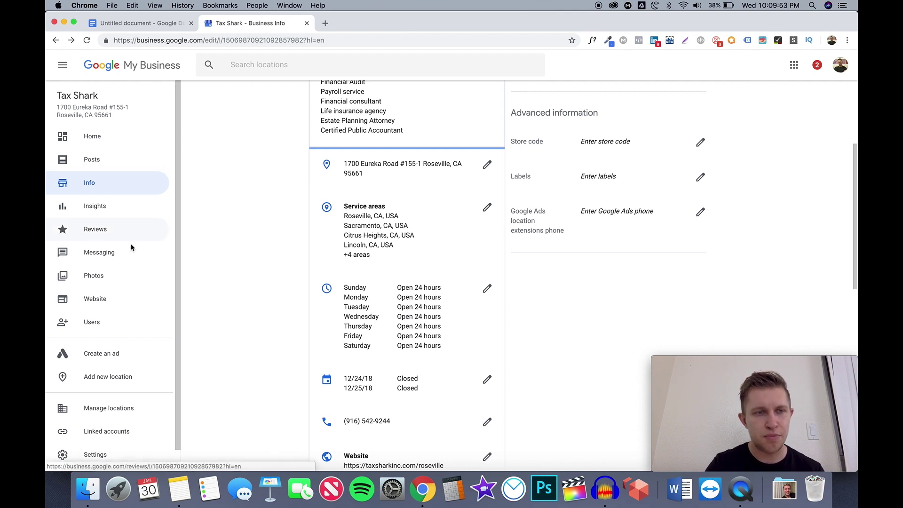
left_click(121, 276)
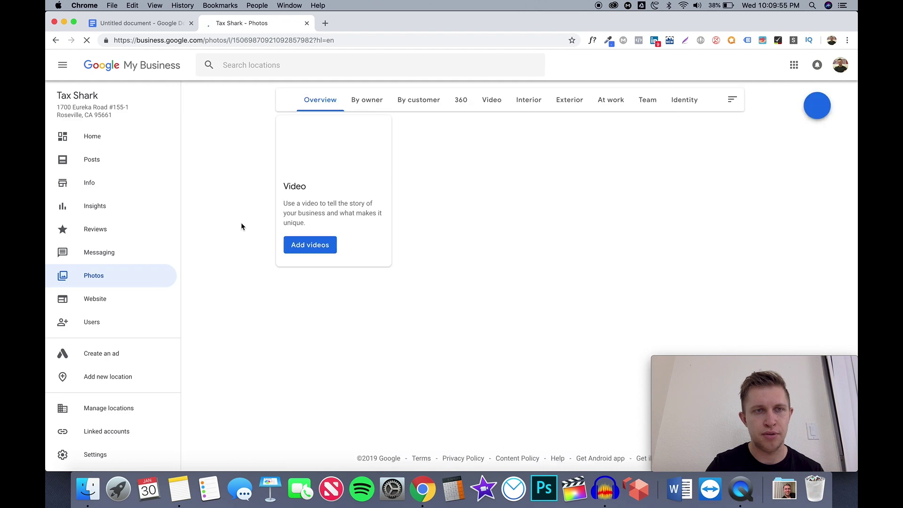
scroll(353, 264, "down", 2)
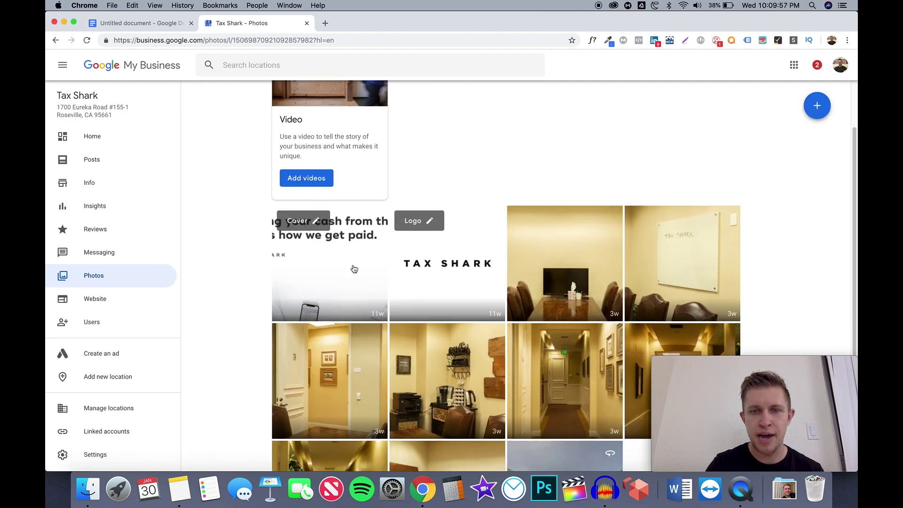
scroll(355, 269, "down", 2)
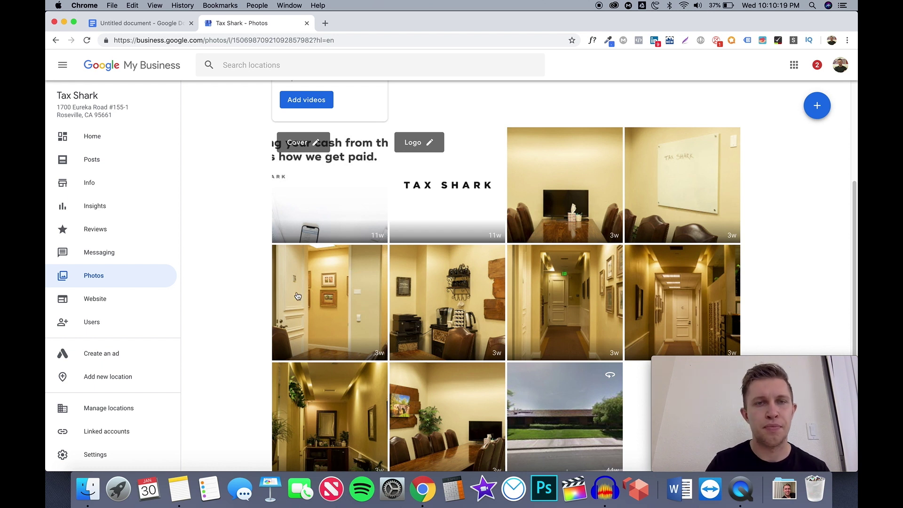
scroll(265, 299, "up", 3)
scroll(265, 299, "down", 4)
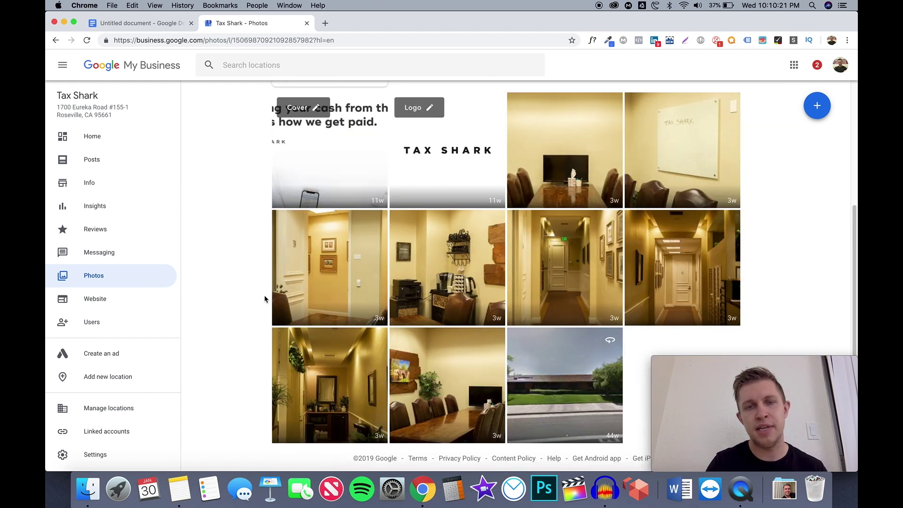
Highlight 'Full Description' in the audit checklist, then go back to Tax Shark's photos
left_click(163, 27)
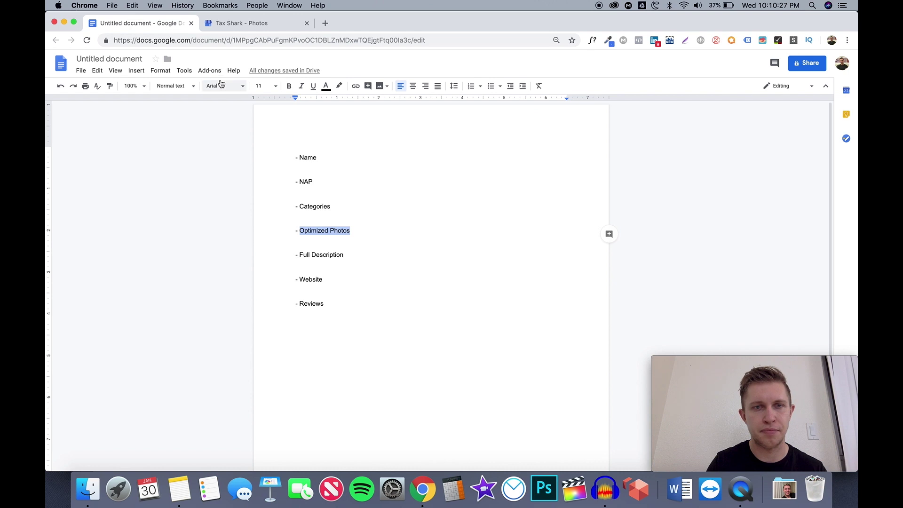
left_click_drag(300, 254, 350, 255)
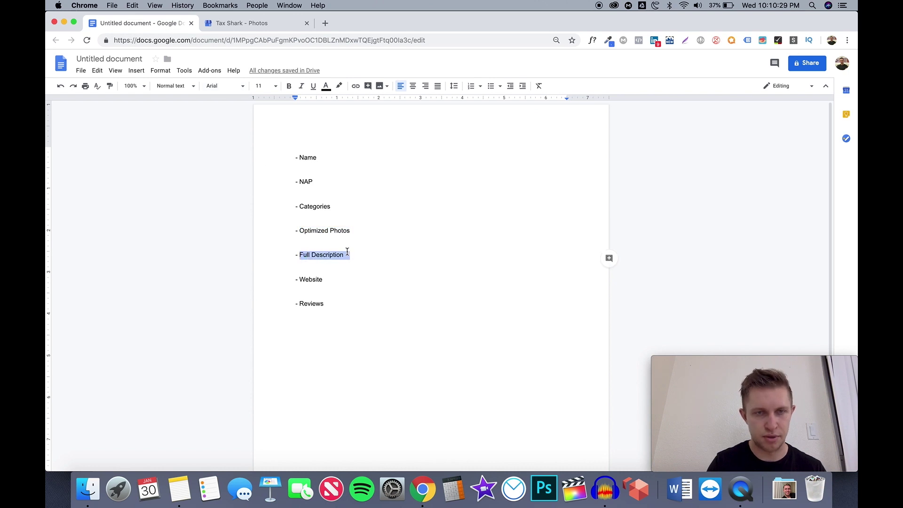
left_click(260, 25)
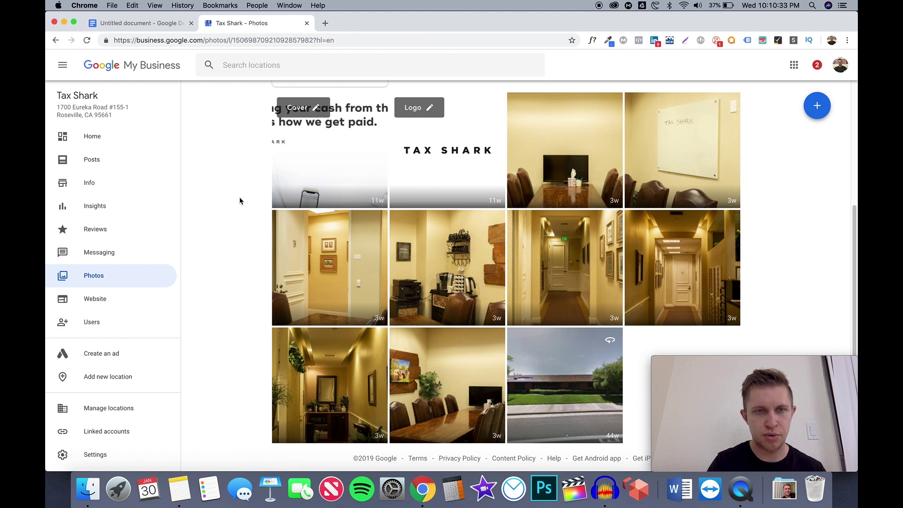
scroll(235, 222, "up", 3)
scroll(235, 222, "up", 3)
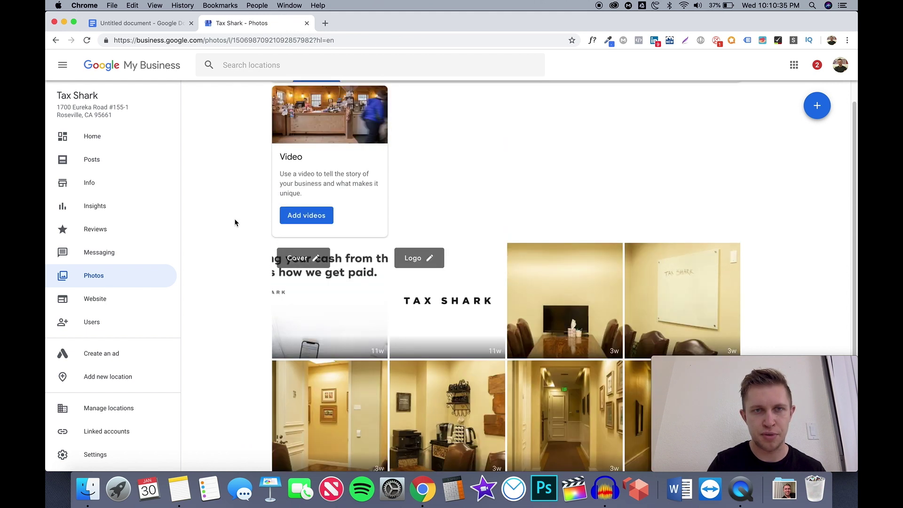
Open Tax Shark's Info page and scroll through its description, categories, service areas and hours
left_click(97, 184)
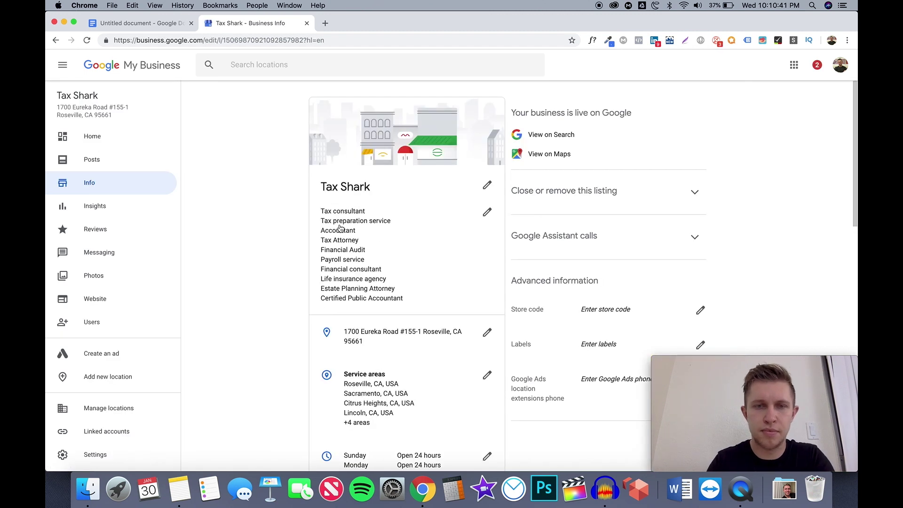
scroll(341, 229, "down", 8)
scroll(397, 231, "down", 5)
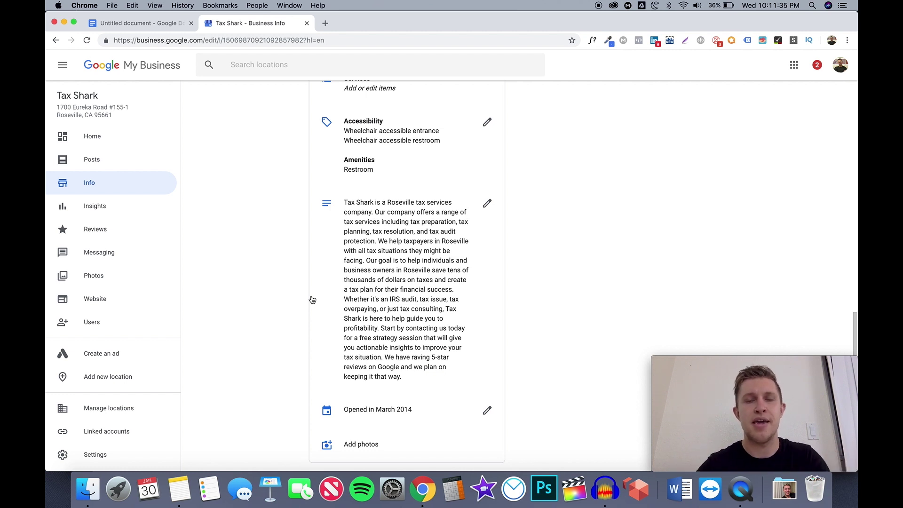
scroll(324, 339, "down", 2)
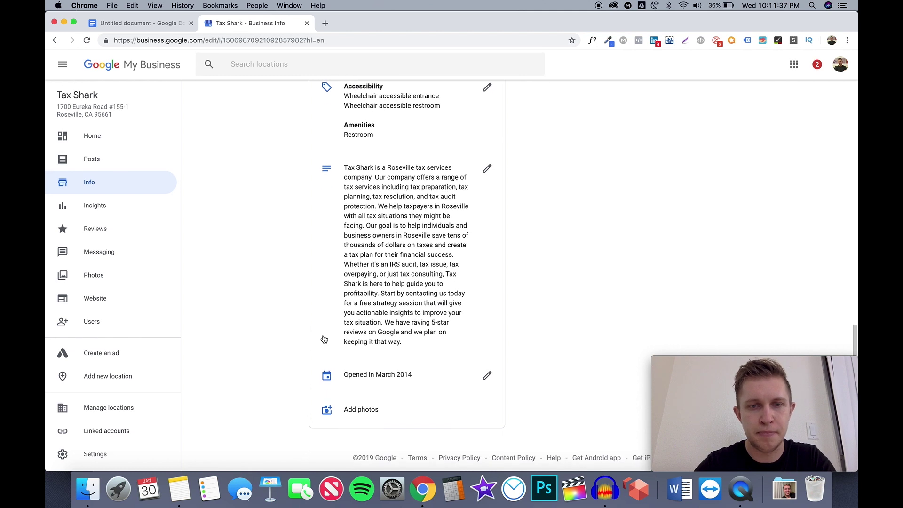
scroll(324, 339, "up", 15)
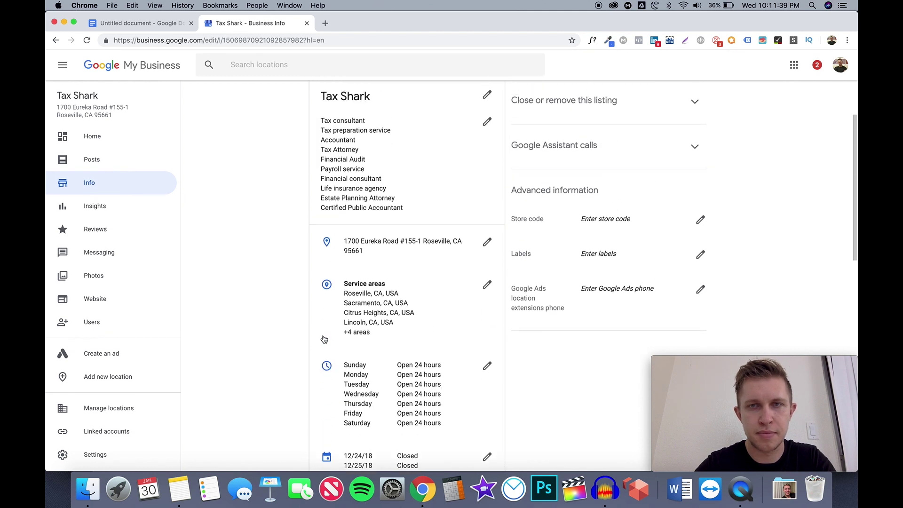
scroll(324, 339, "up", 3)
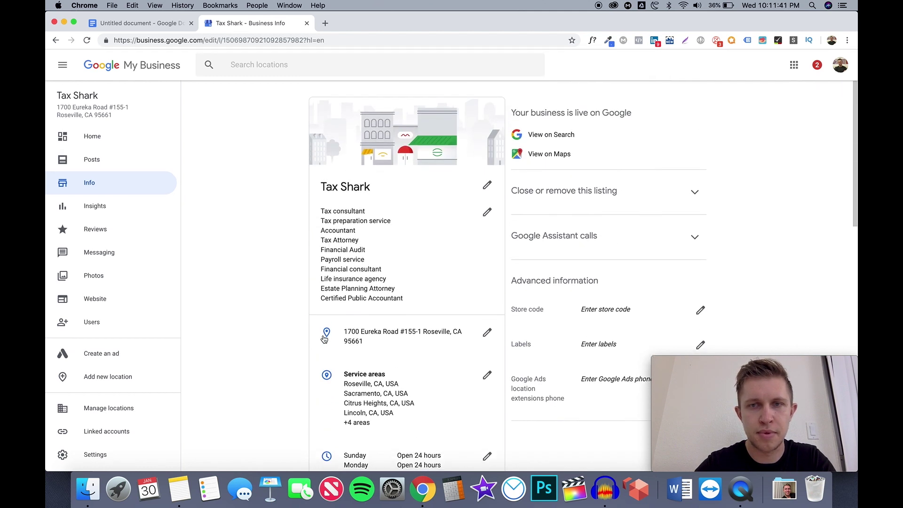
Highlight 'Website' in the audit checklist and compare it against Tax Shark's business info
left_click(158, 23)
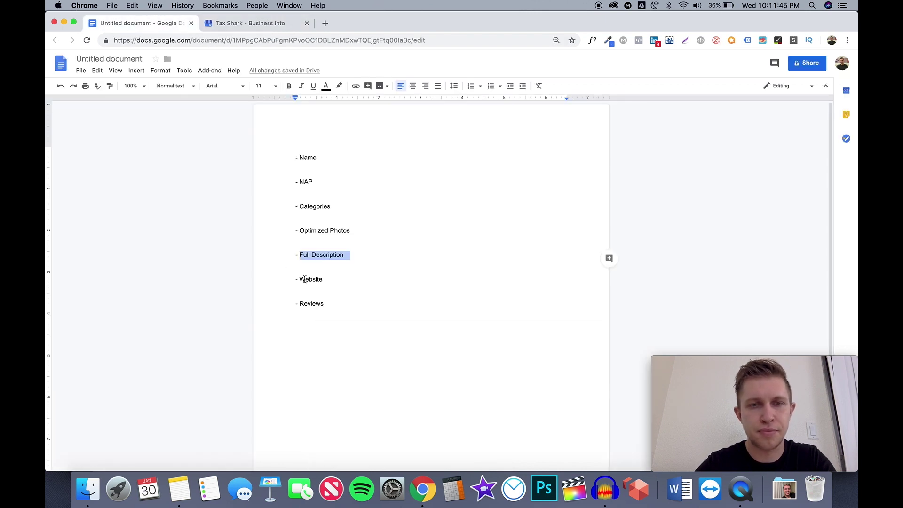
left_click_drag(300, 280, 331, 279)
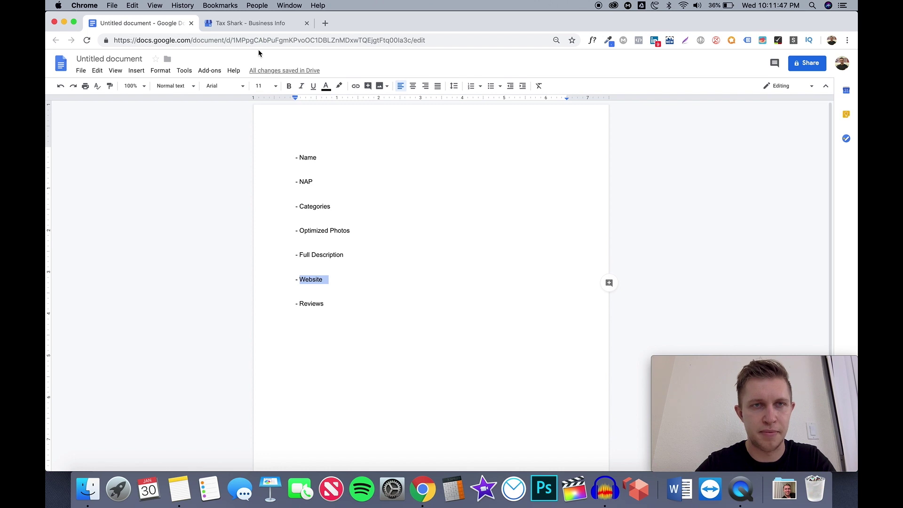
left_click(260, 24)
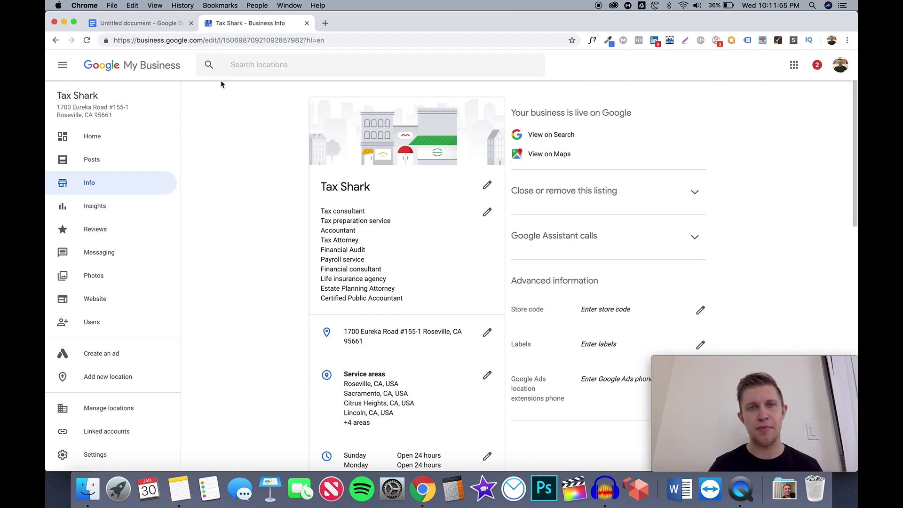
left_click(148, 23)
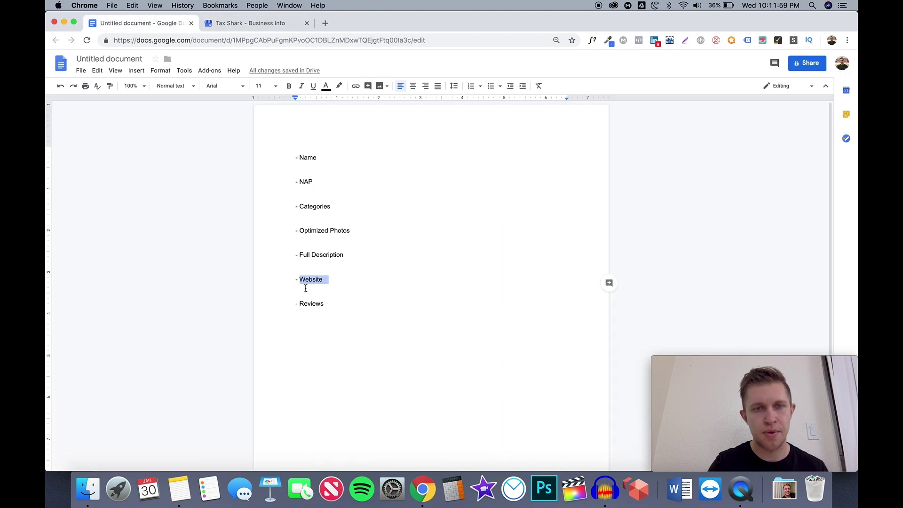
left_click(264, 26)
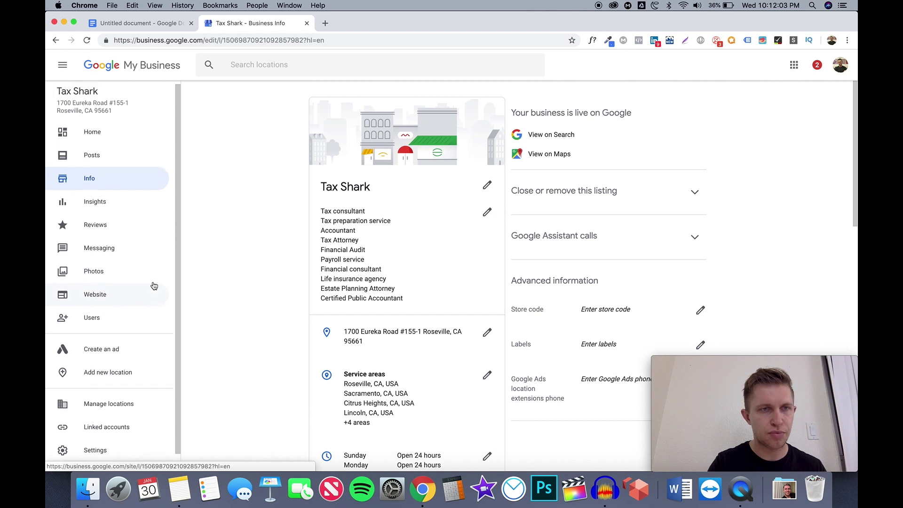
Open Tax Shark's Reviews page listing its five-star customer reviews
left_click(137, 234)
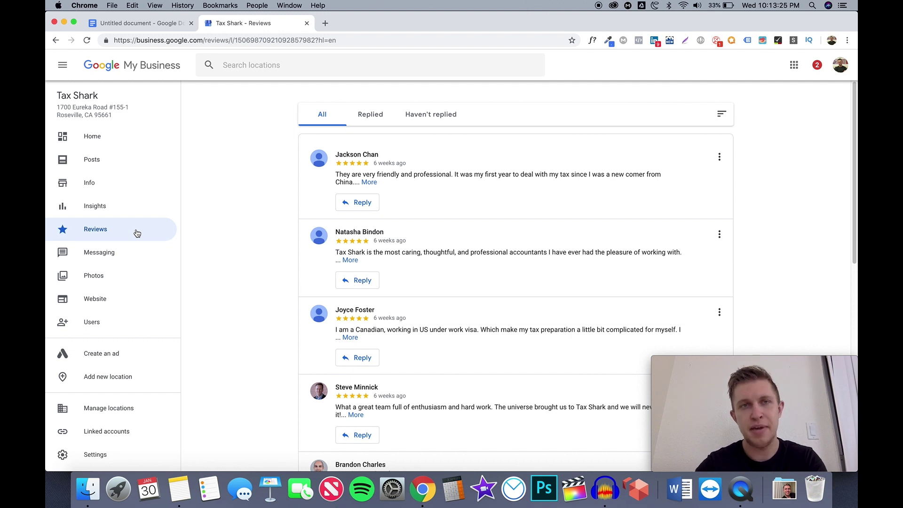
Load dripfeedreviews.com in a new browser tab
left_click(327, 25)
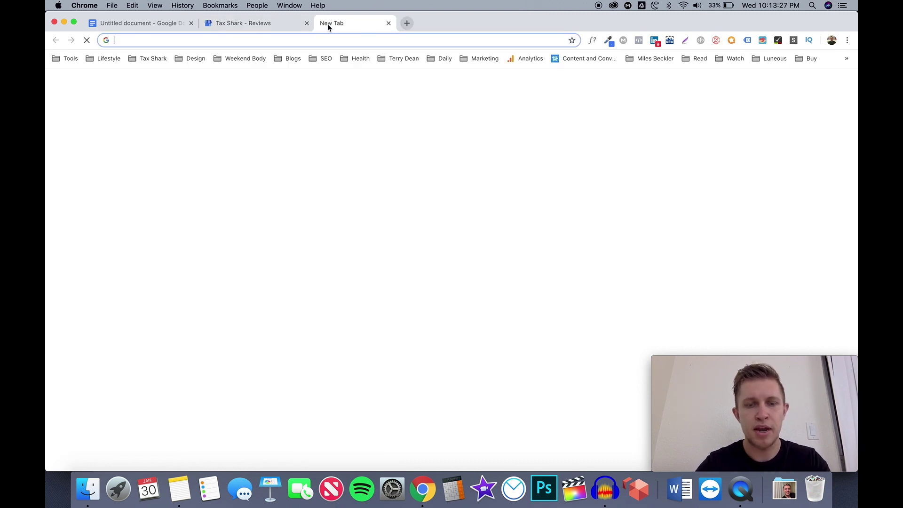
type("dripf")
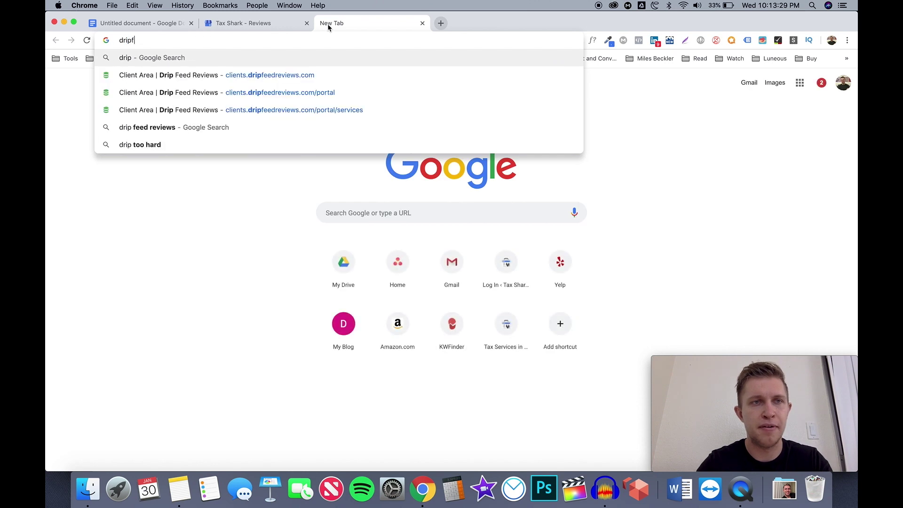
type("eedreview.")
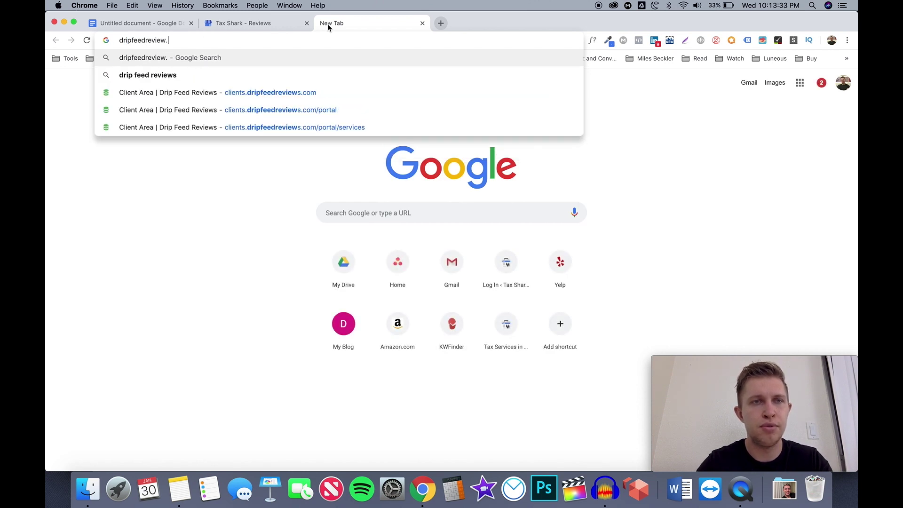
key("BackSpace")
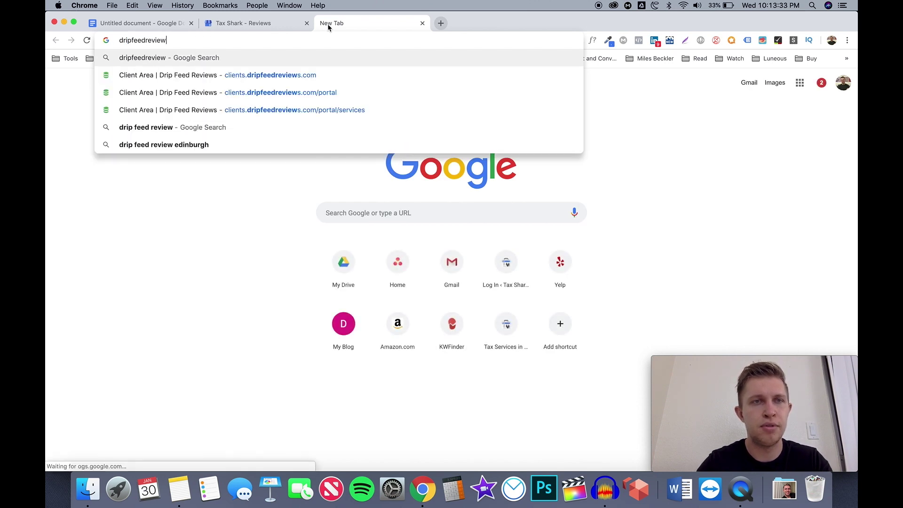
type("s.com")
key("Return")
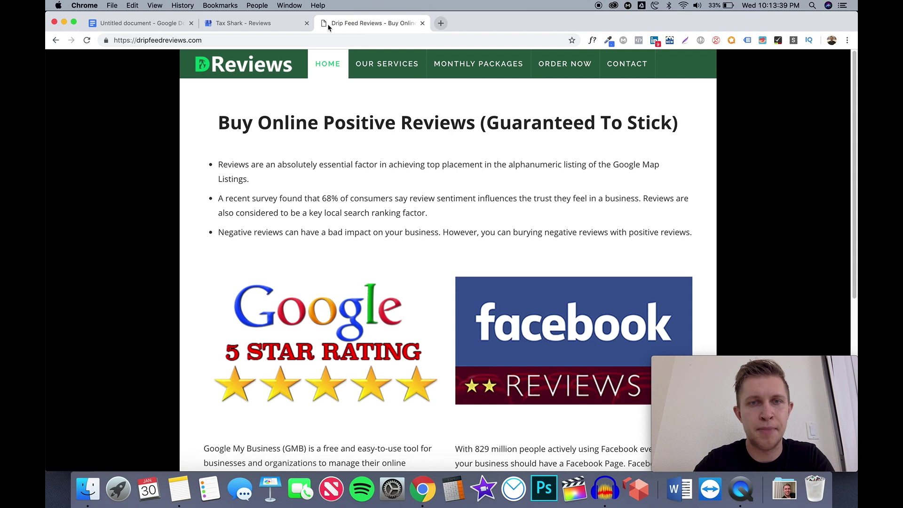
Check the Monthly Packages prices, then browse the Buy Google Reviews service page
left_click(476, 69)
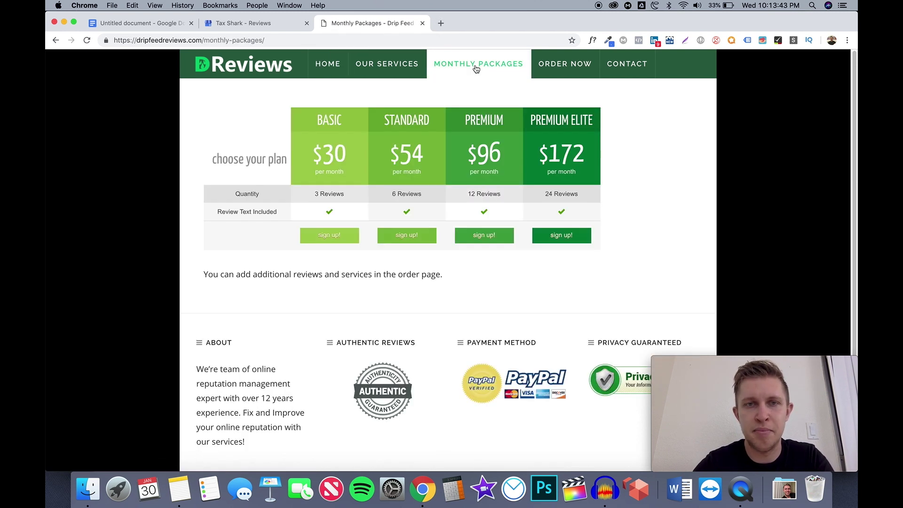
left_click(386, 63)
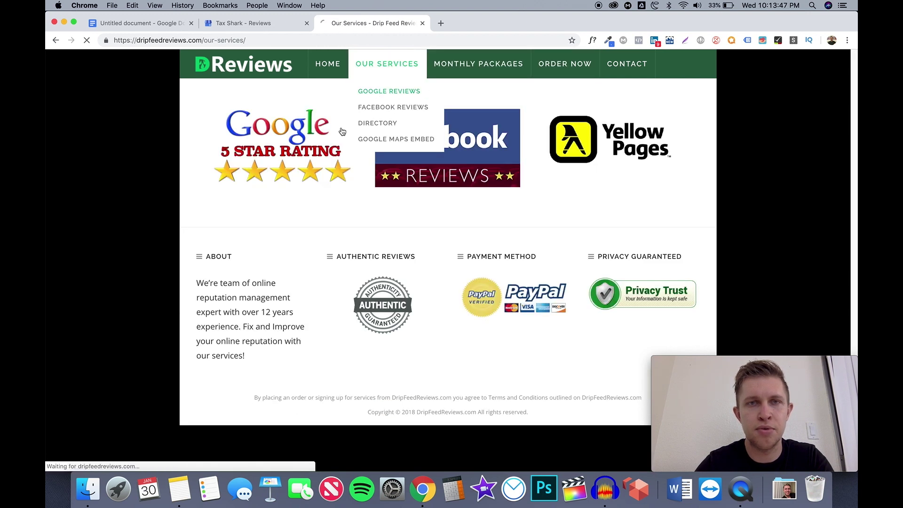
scroll(253, 275, "down", 10)
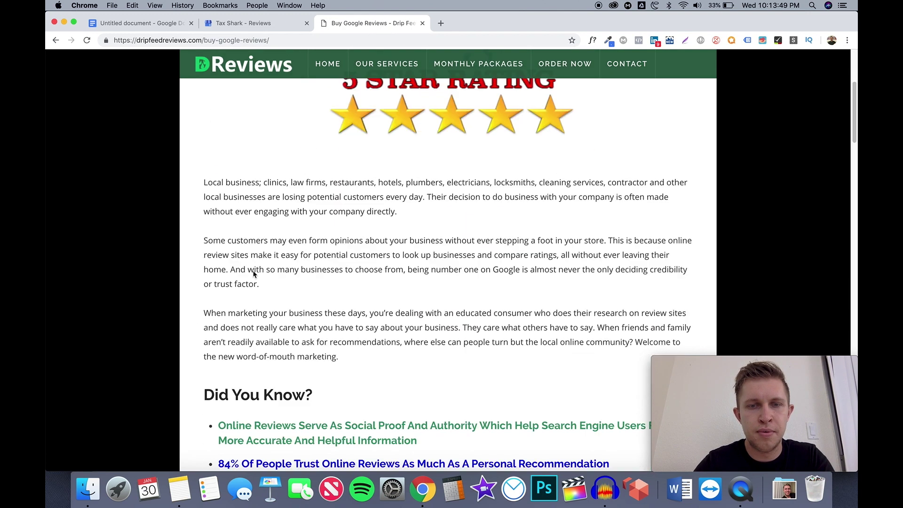
scroll(253, 274, "down", 10)
scroll(253, 275, "up", 4)
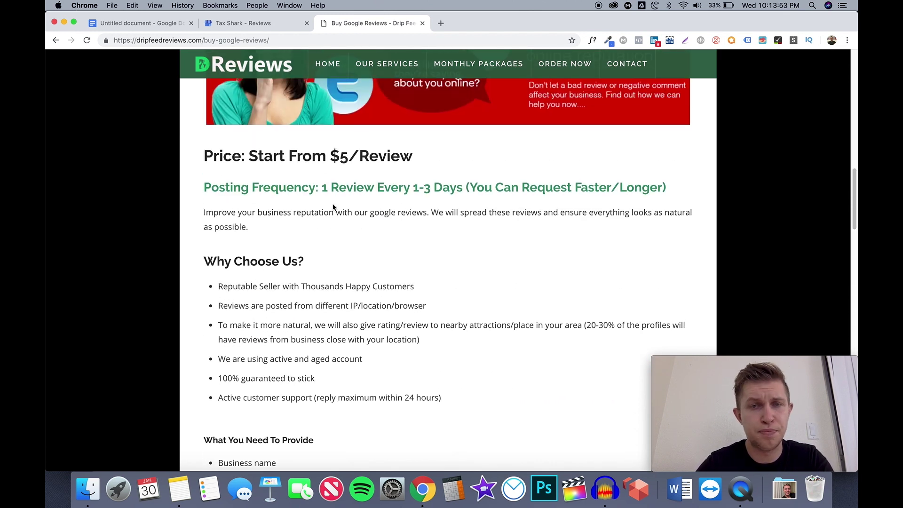
scroll(321, 190, "up", 10)
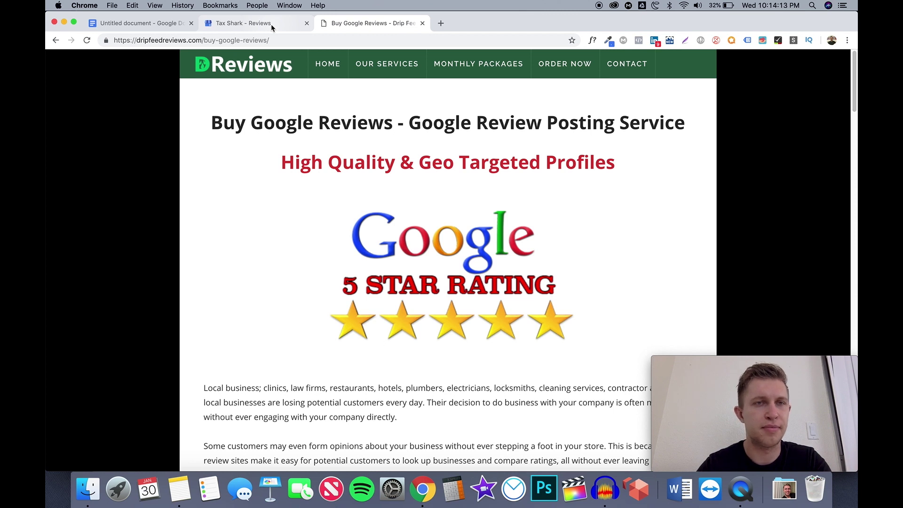
scroll(286, 135, "down", 5)
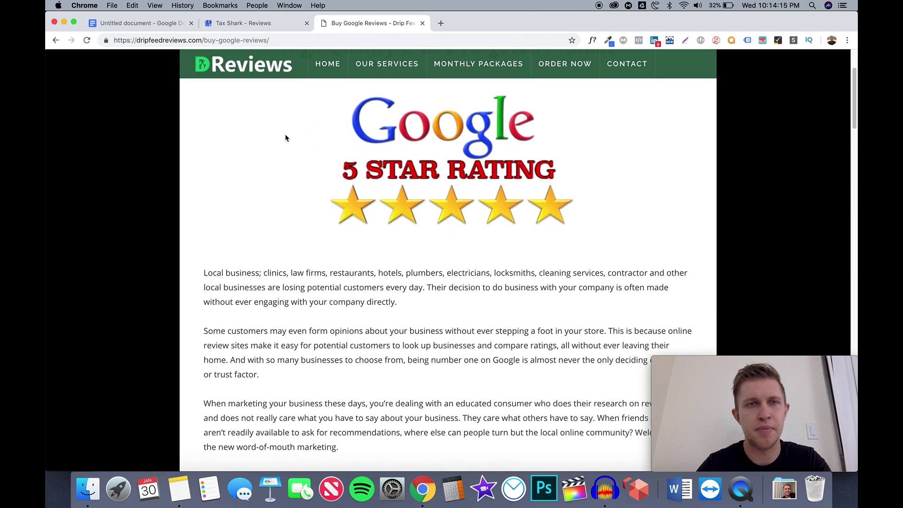
scroll(286, 138, "up", 5)
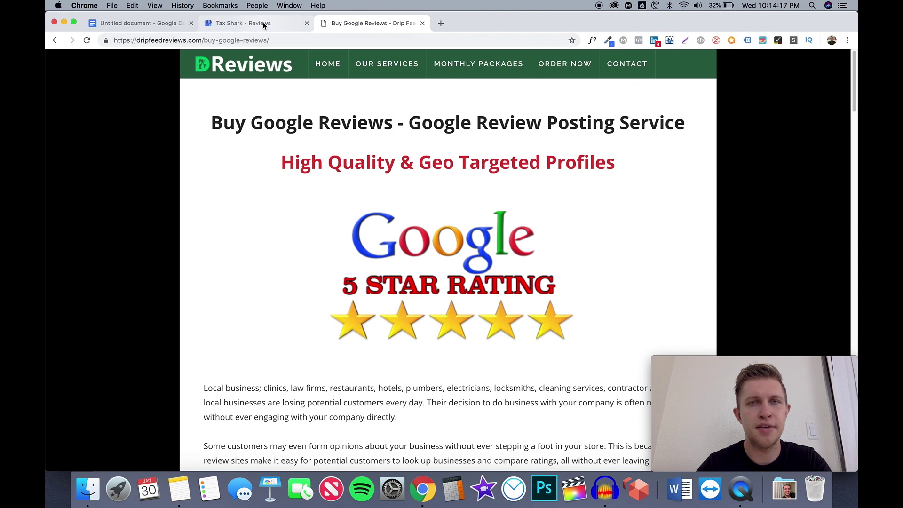
left_click(264, 26)
Deselect 'Website' in the audit checklist, then return to Tax Shark's Reviews page
left_click(173, 28)
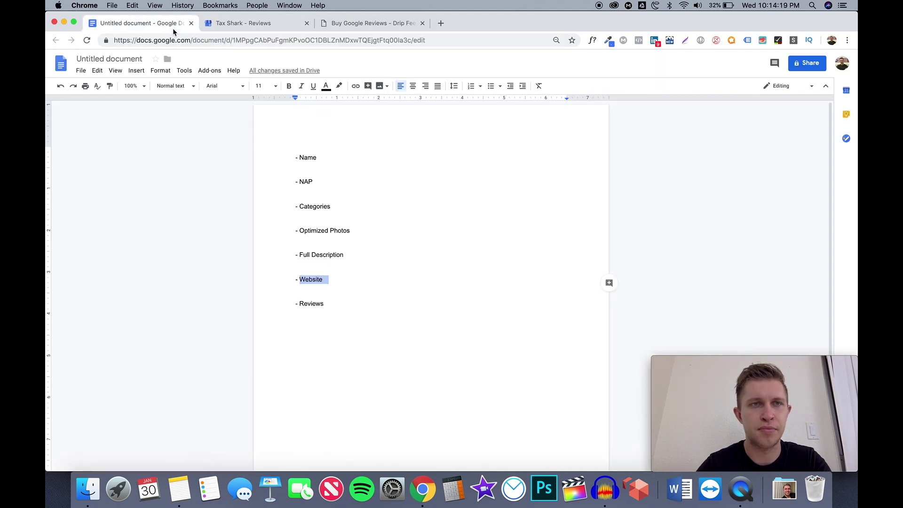
left_click(334, 280)
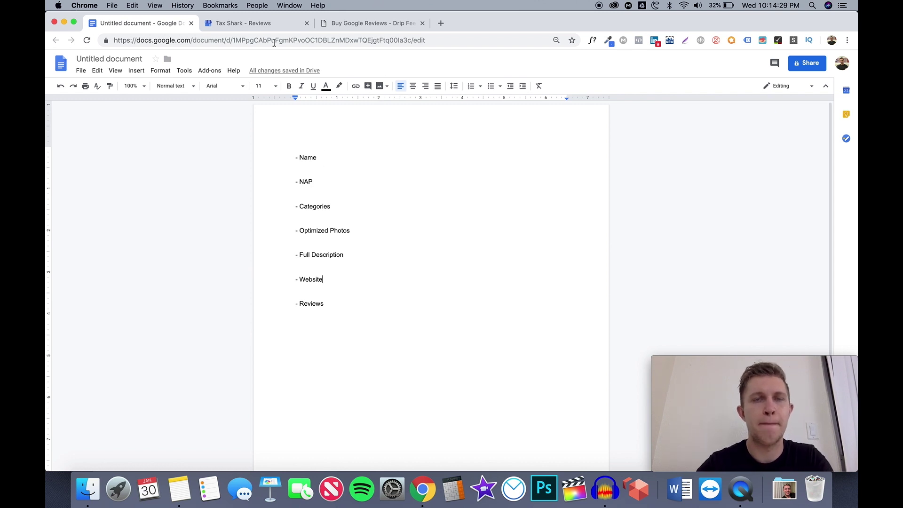
left_click(268, 29)
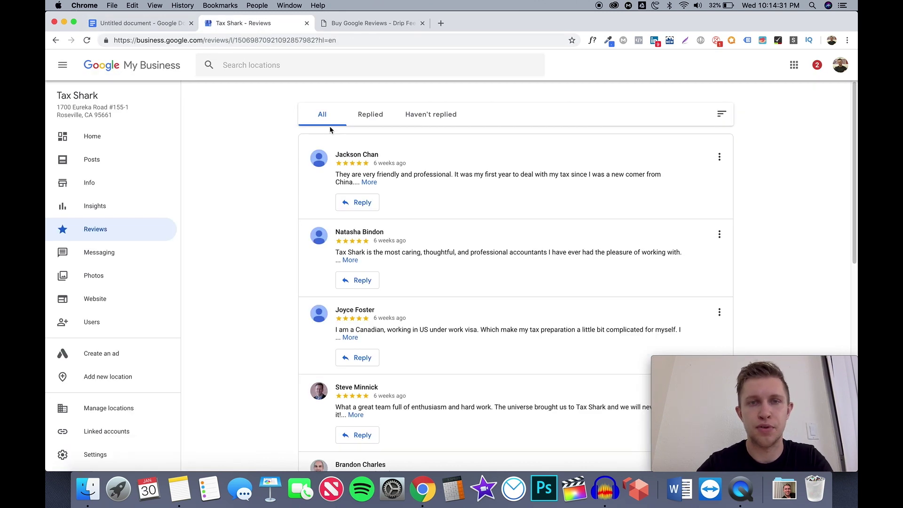
Go to Tax Shark's dashboard and page through similar businesses' posts, including PrimePay and Yee Law Group
left_click(121, 141)
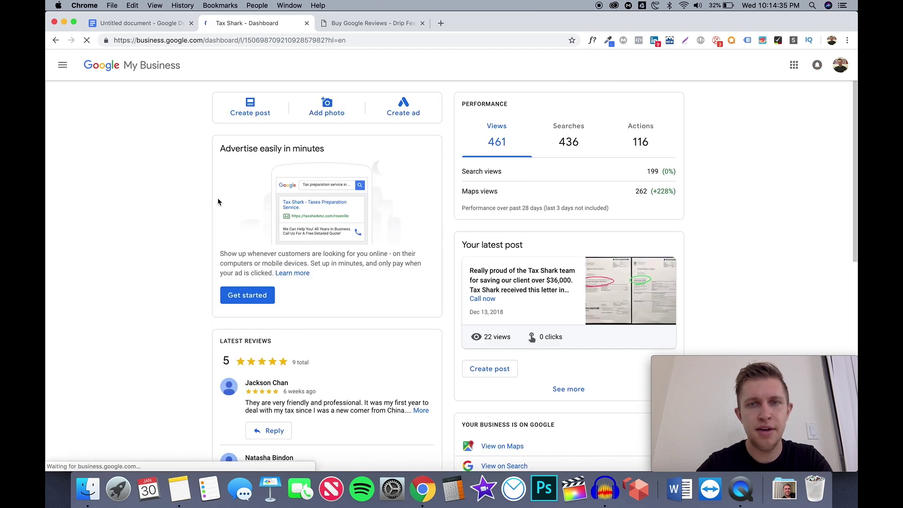
scroll(218, 199, "down", 1)
scroll(217, 202, "down", 7)
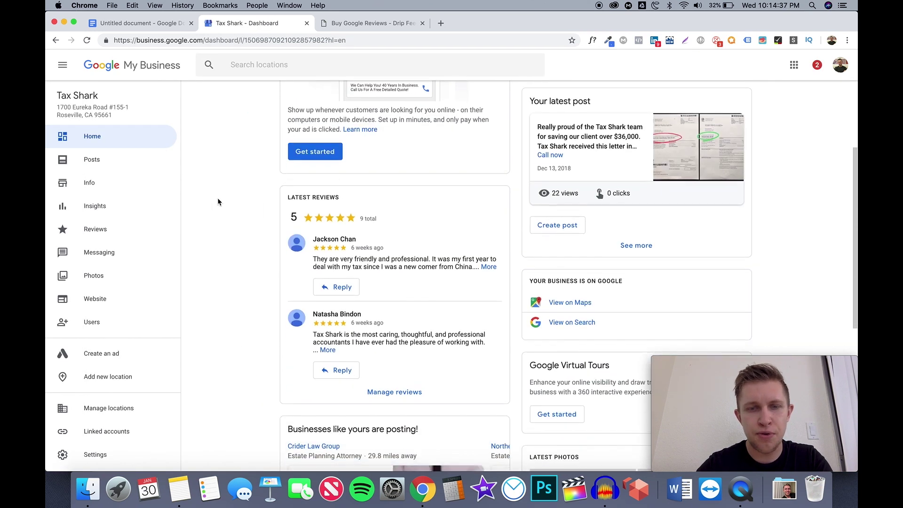
scroll(218, 202, "down", 3)
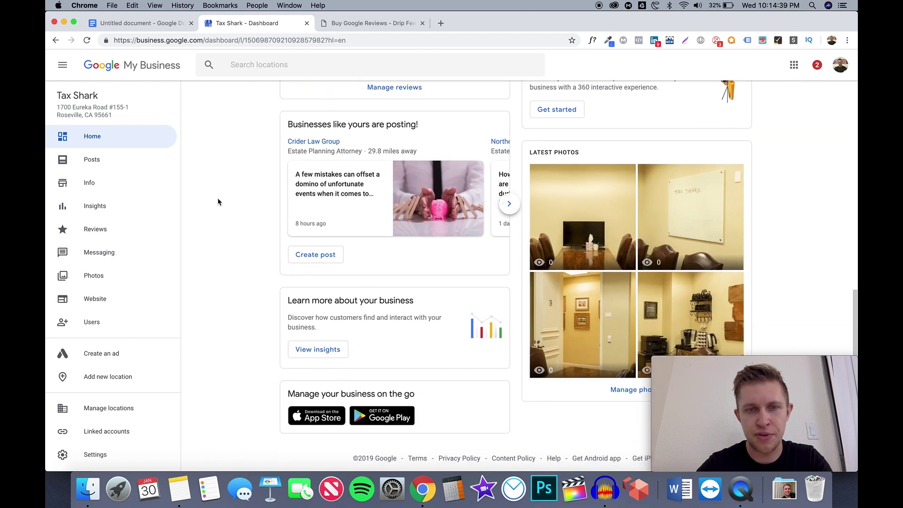
scroll(218, 202, "up", 3)
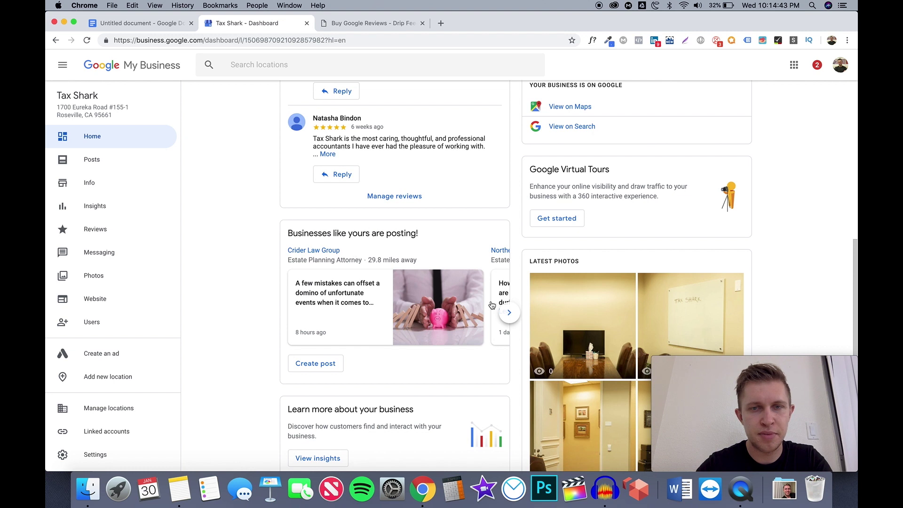
left_click(509, 312)
left_click(510, 312)
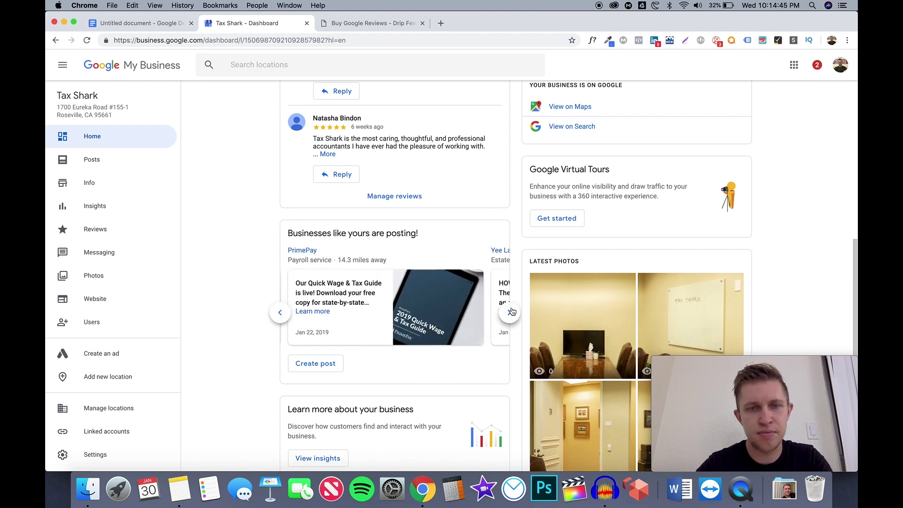
left_click(511, 313)
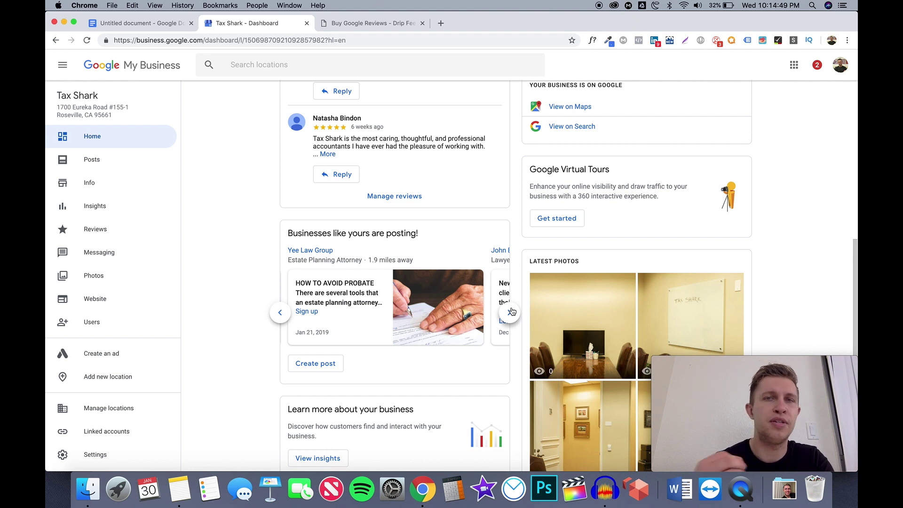
left_click(510, 312)
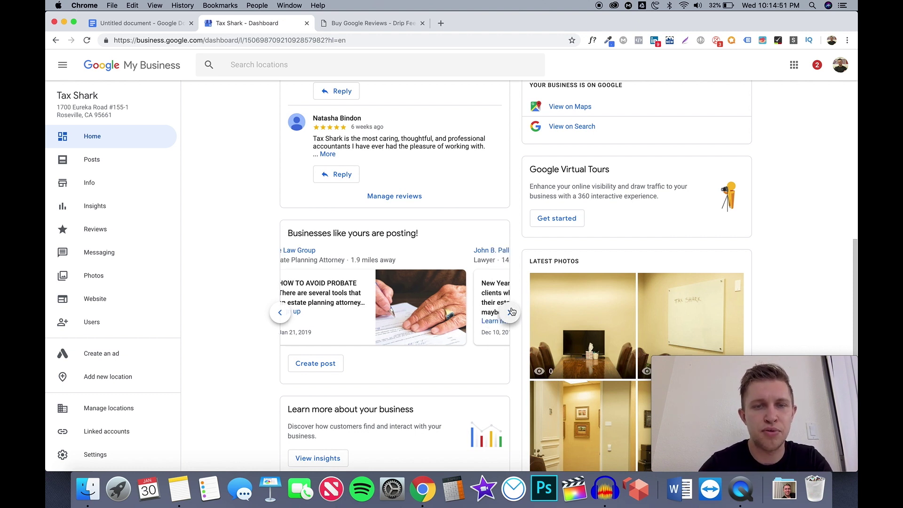
Highlight the 'Businesses like yours are posting!' heading, then start a new What's New post
left_click_drag(288, 233, 313, 232)
left_click(438, 242)
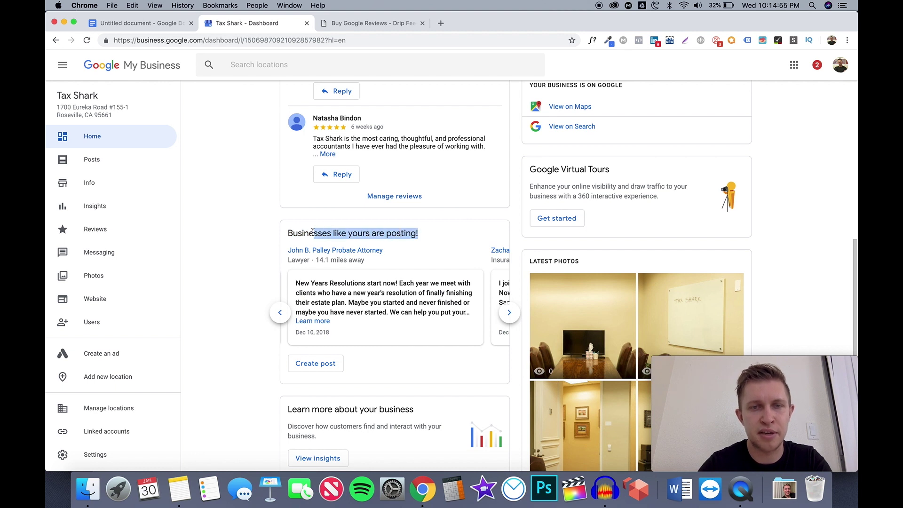
left_click(313, 232)
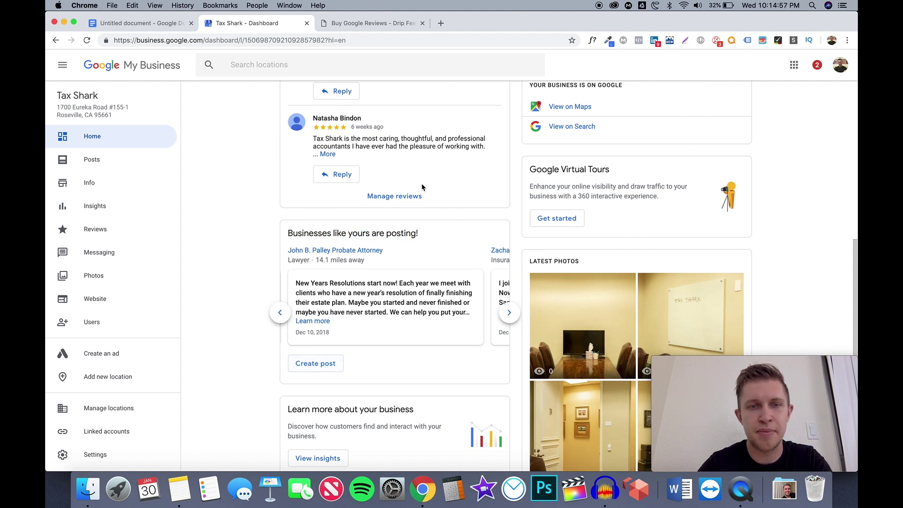
left_click(315, 363)
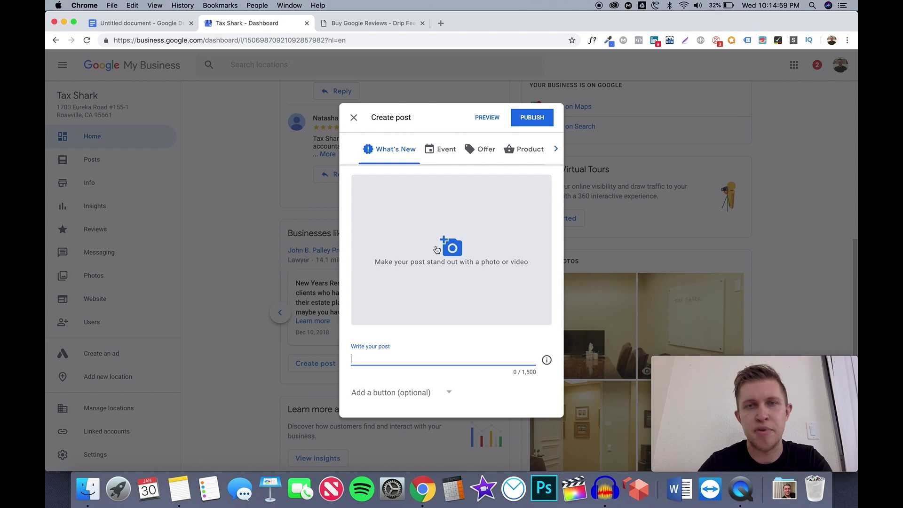
Preview the Offer post fields, close Create post without posting, and open the Posts page
left_click(488, 151)
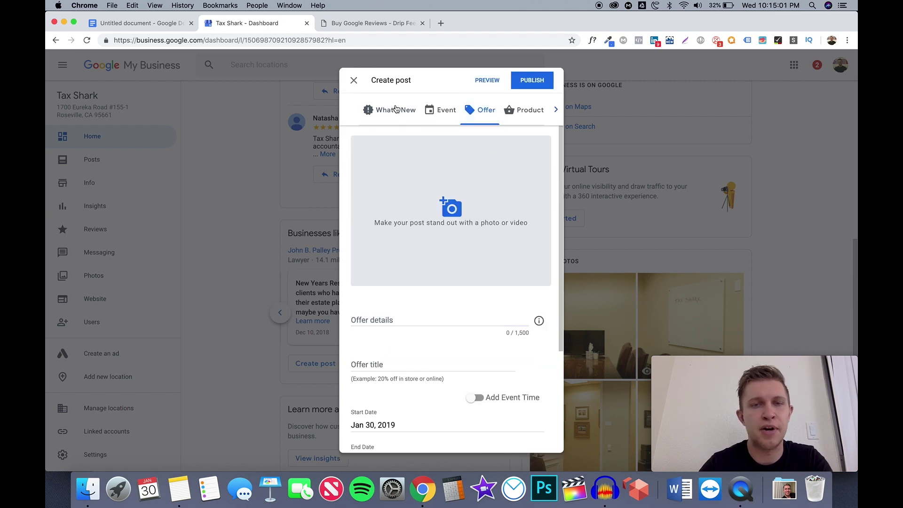
left_click(352, 81)
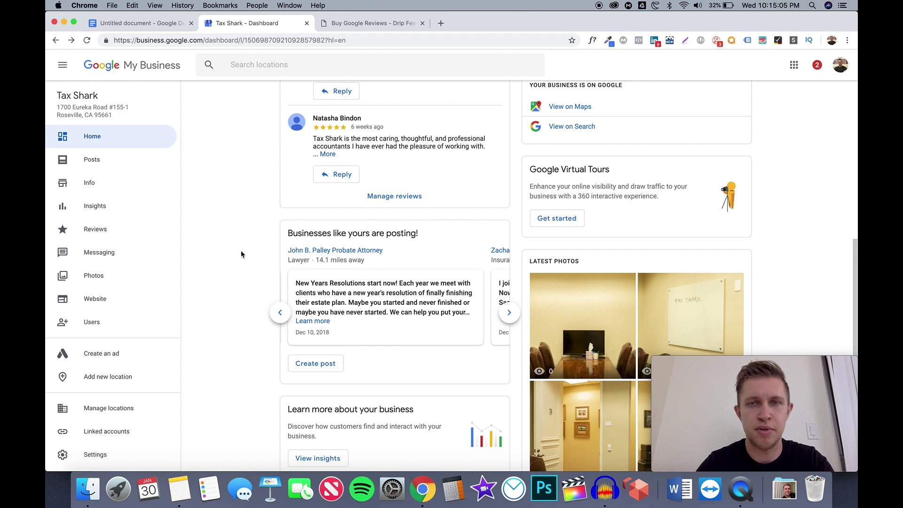
scroll(200, 308, "down", 3)
scroll(200, 308, "up", 10)
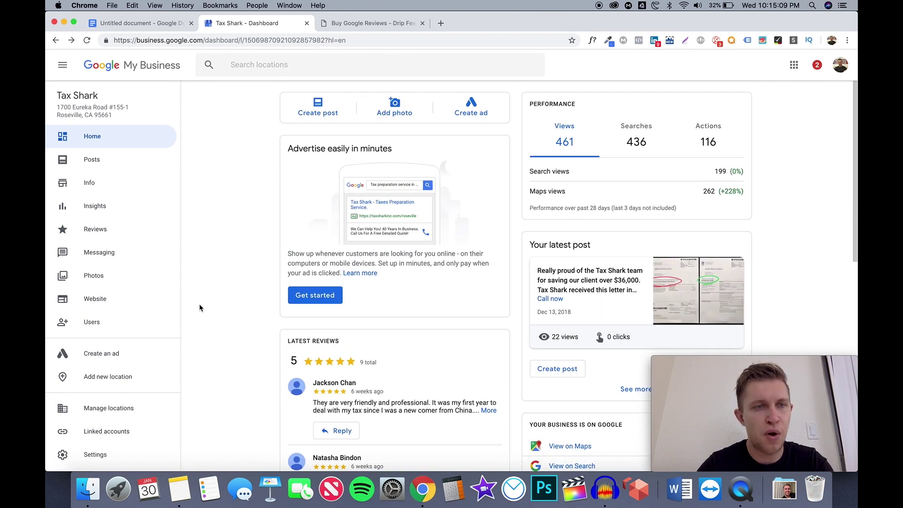
left_click(121, 162)
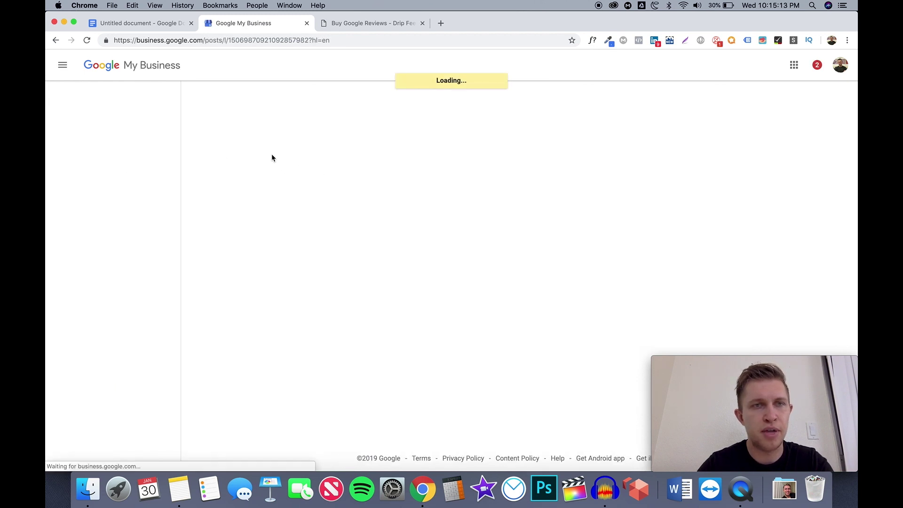
Scroll through Tax Shark's Info categories, service areas, hours, phone, website and description, then return to the checklist
left_click(109, 187)
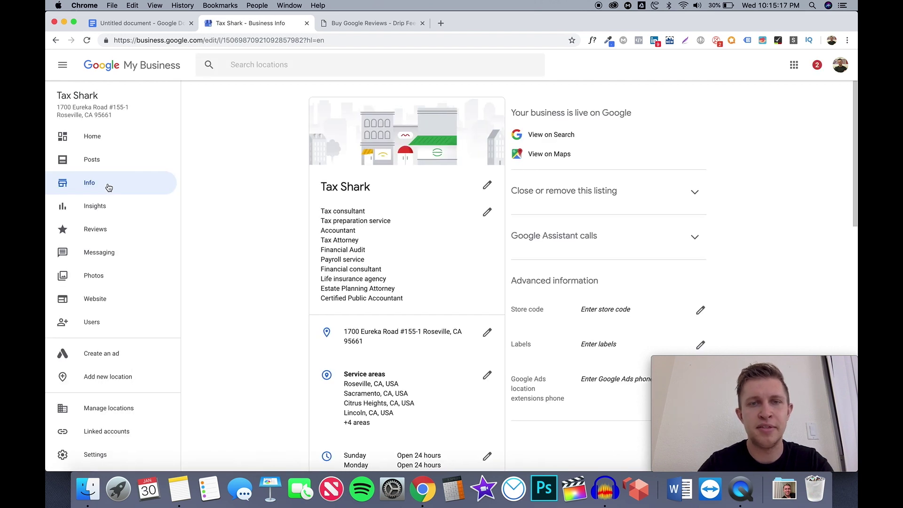
scroll(213, 267, "down", 4)
scroll(214, 270, "down", 4)
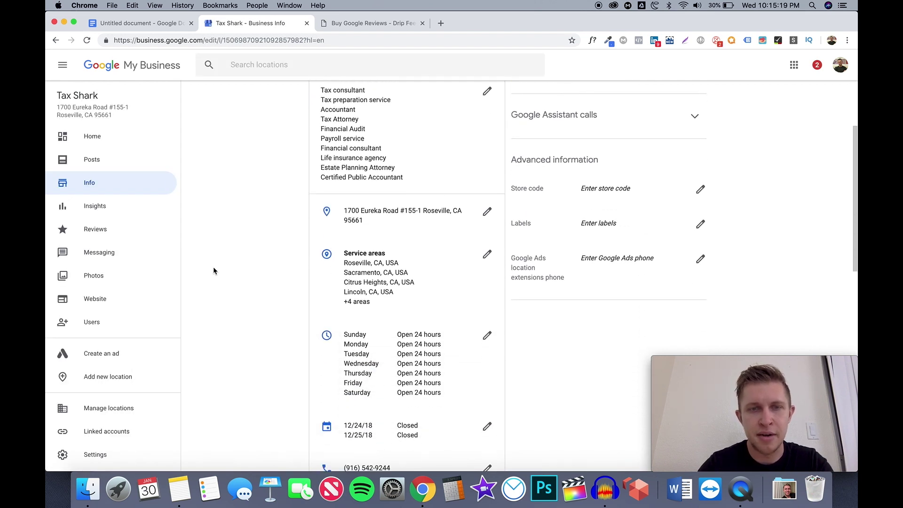
scroll(377, 249, "down", 2)
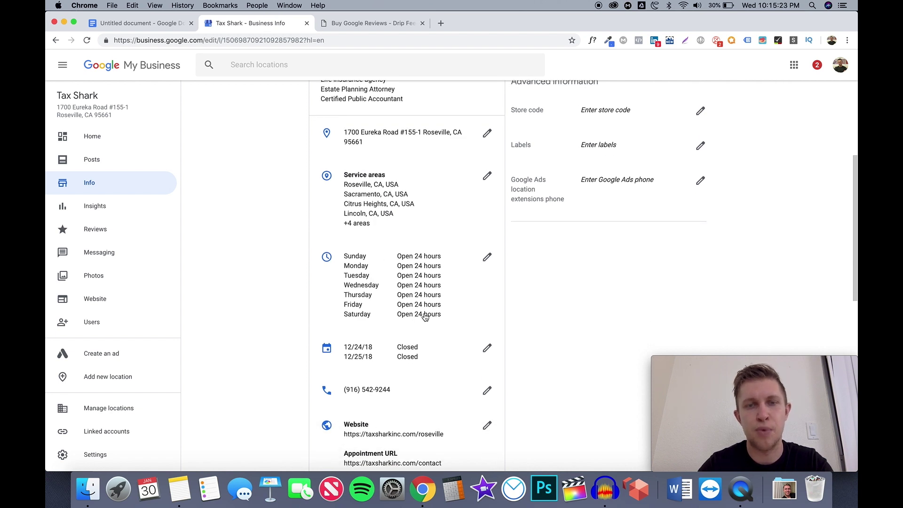
scroll(426, 316, "down", 3)
scroll(425, 317, "down", 2)
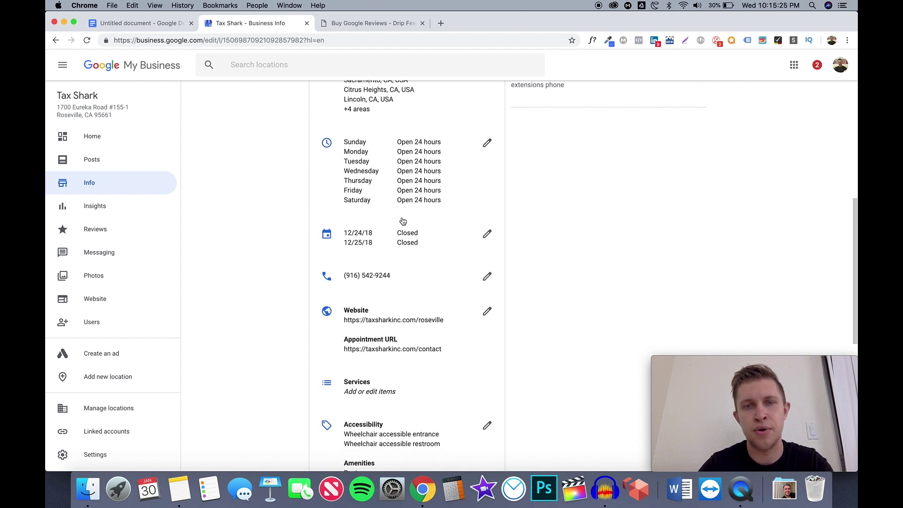
scroll(395, 234, "down", 5)
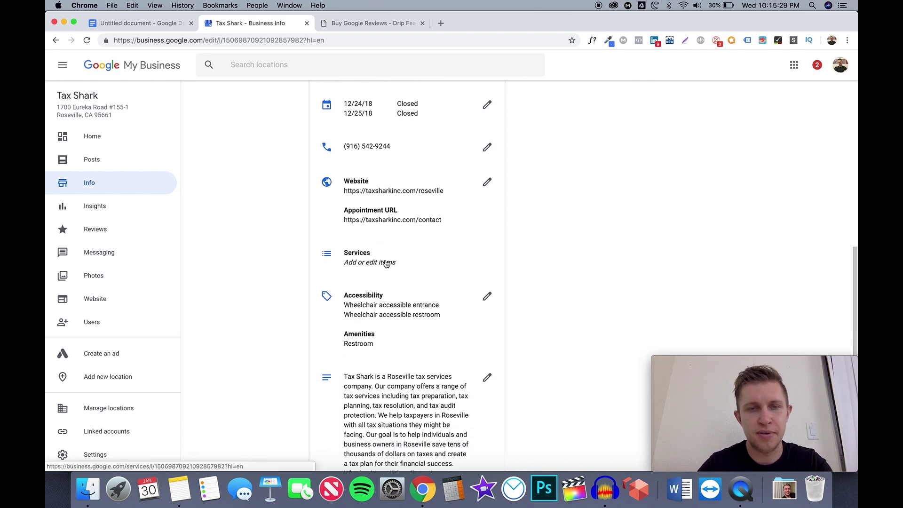
scroll(383, 262, "down", 2)
scroll(386, 263, "down", 5)
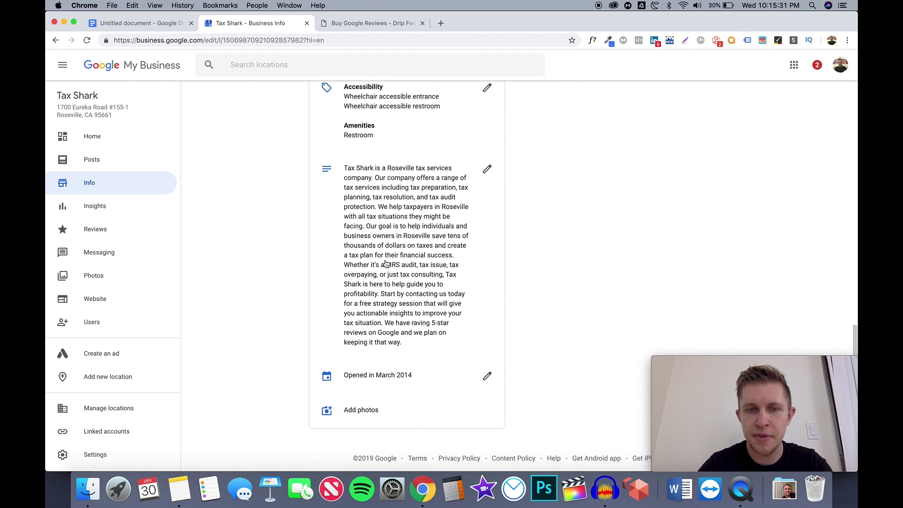
scroll(386, 264, "up", 20)
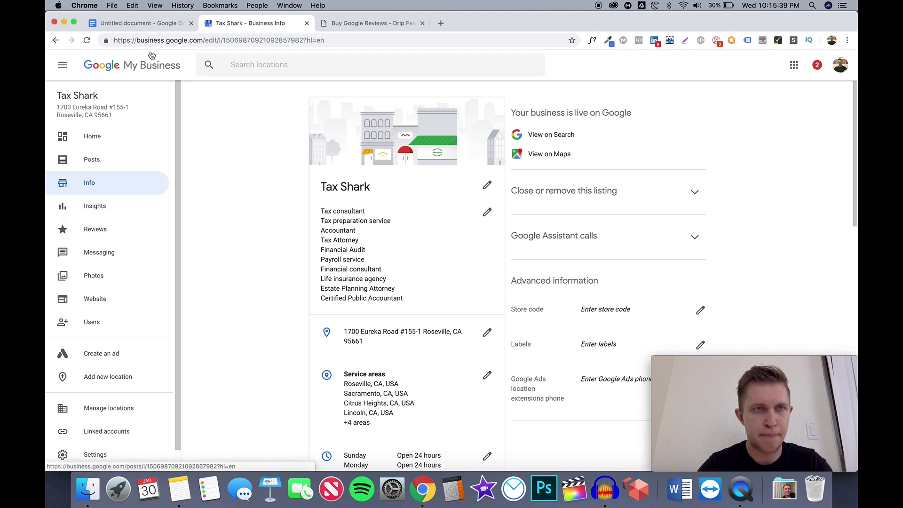
left_click(141, 27)
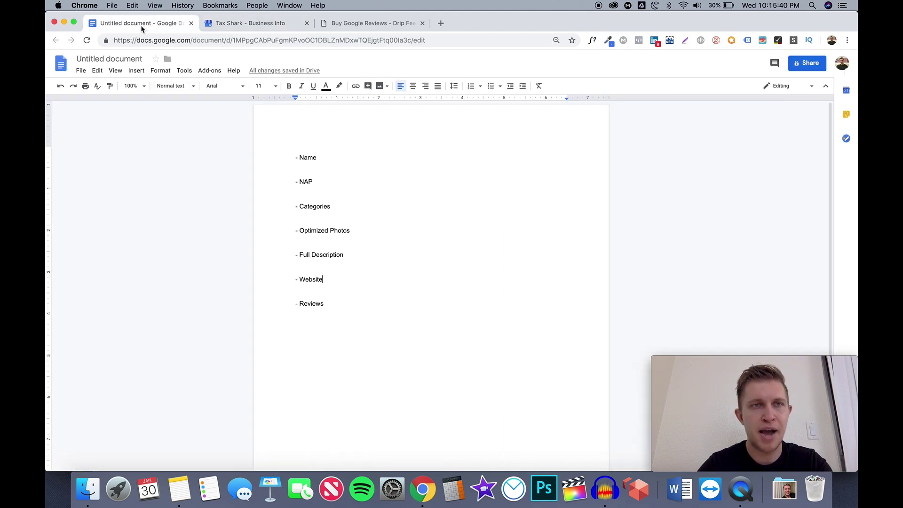
Place the cursor at the end of the '- Reviews' line in the audit checklist
left_click(327, 304)
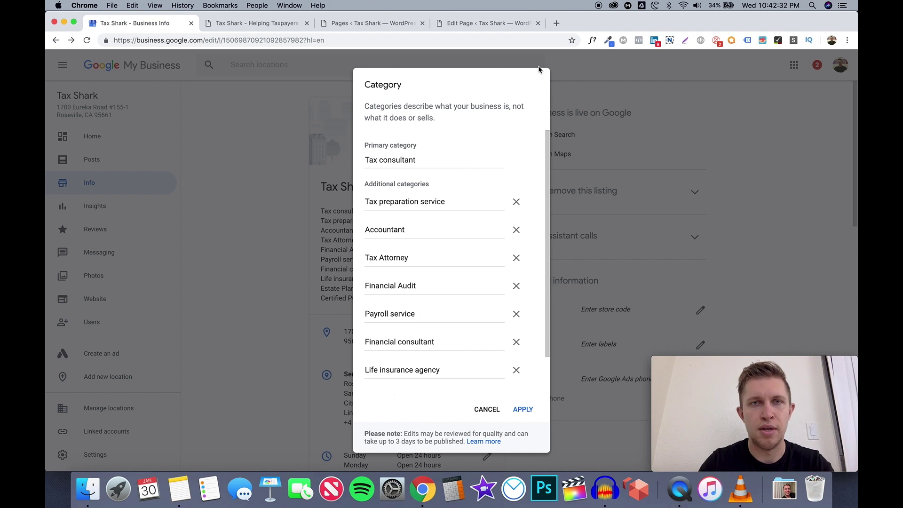
Start a new browser tab and bring up the Google apps list to reach the Maps - Tax Shark sheet
left_click(556, 25)
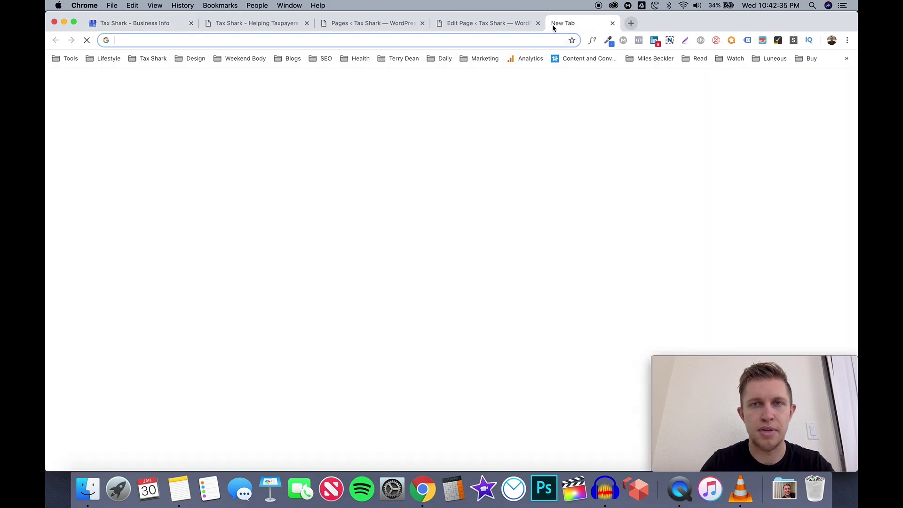
left_click(800, 84)
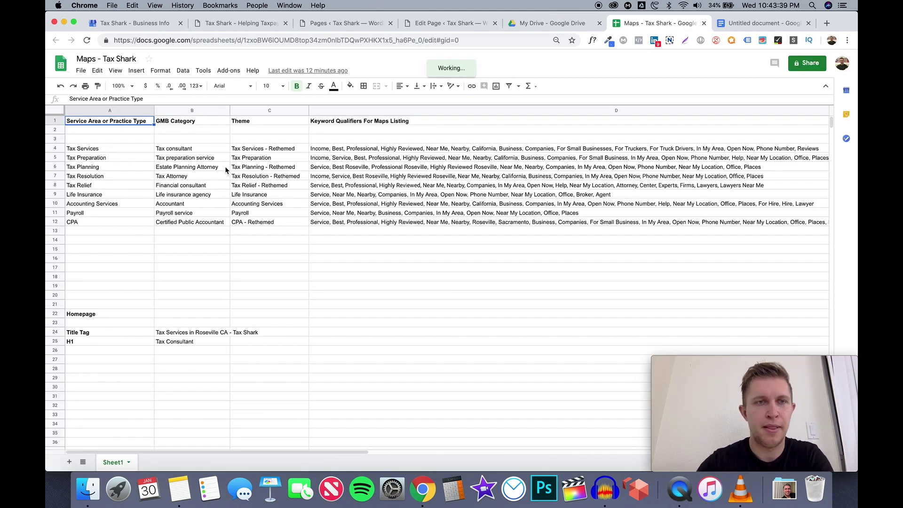
left_click(131, 148)
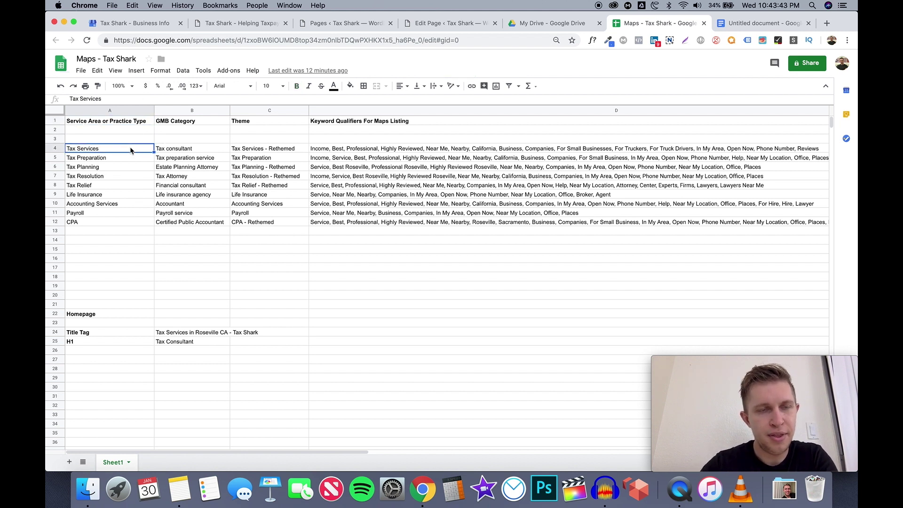
left_click(127, 157)
left_click(126, 167)
left_click(124, 176)
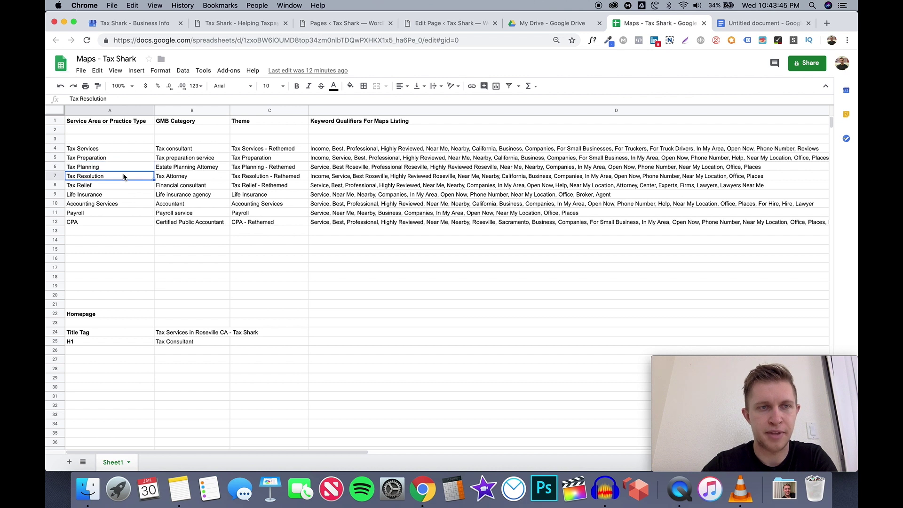
left_click(122, 187)
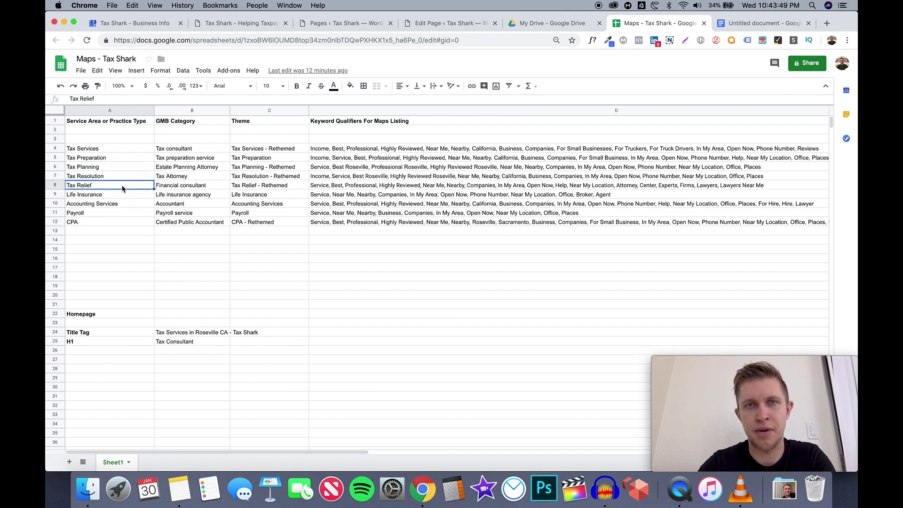
left_click(120, 197)
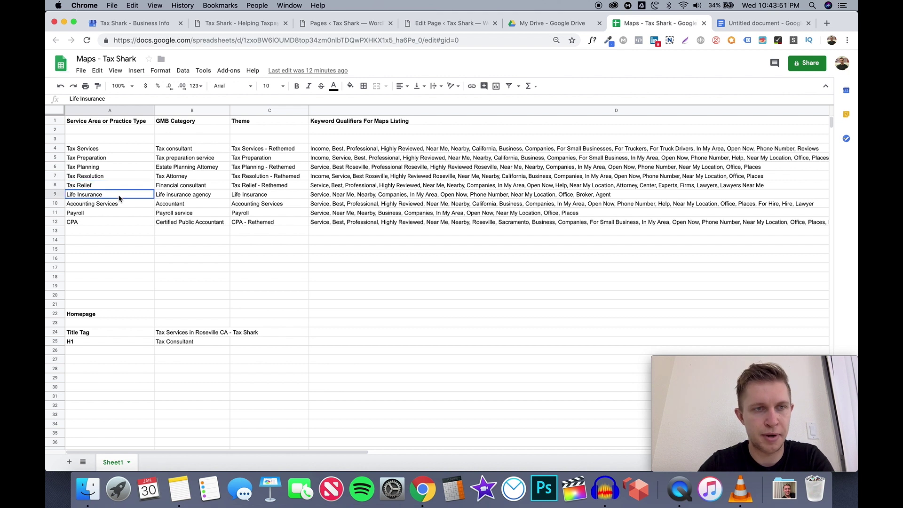
left_click(120, 205)
left_click(119, 214)
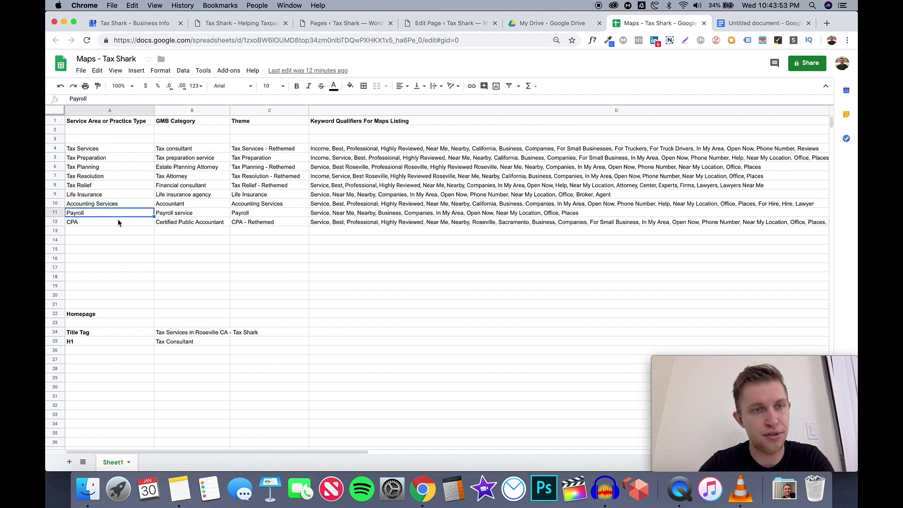
left_click(117, 221)
left_click(183, 149)
left_click(184, 158)
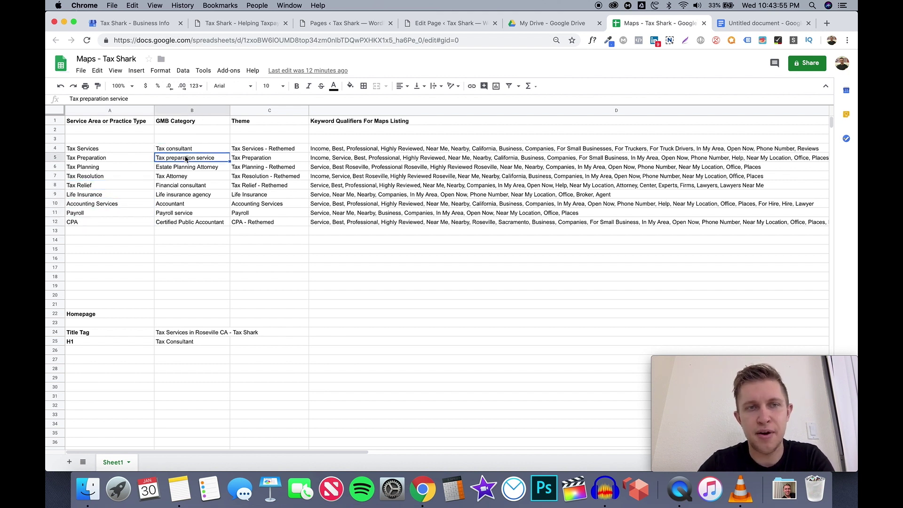
left_click(211, 168)
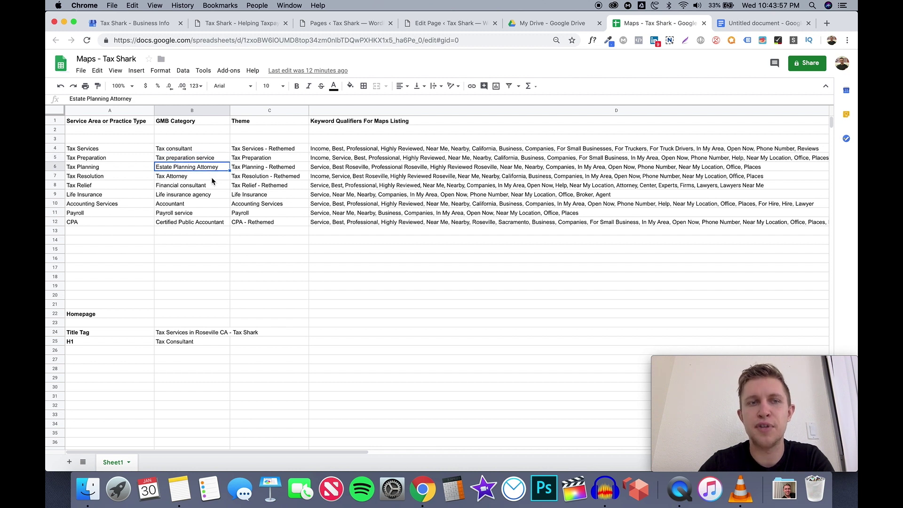
left_click(212, 178)
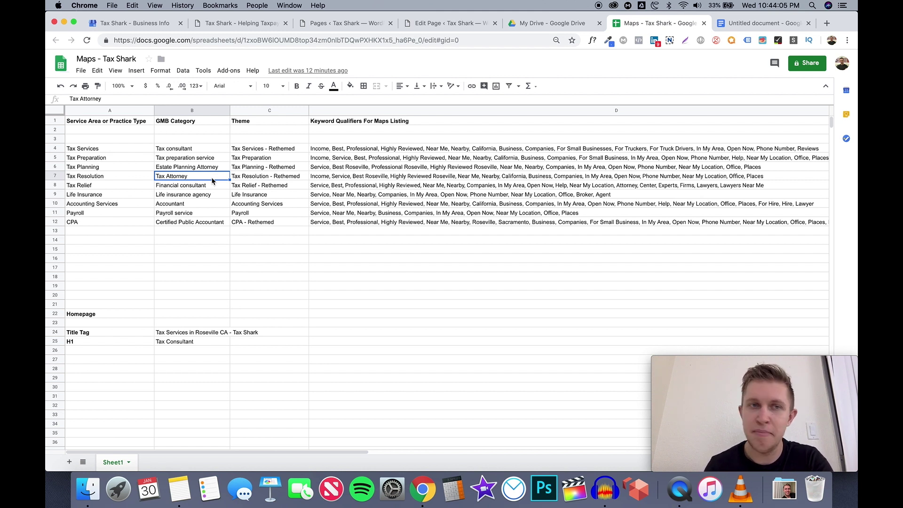
left_click(144, 151)
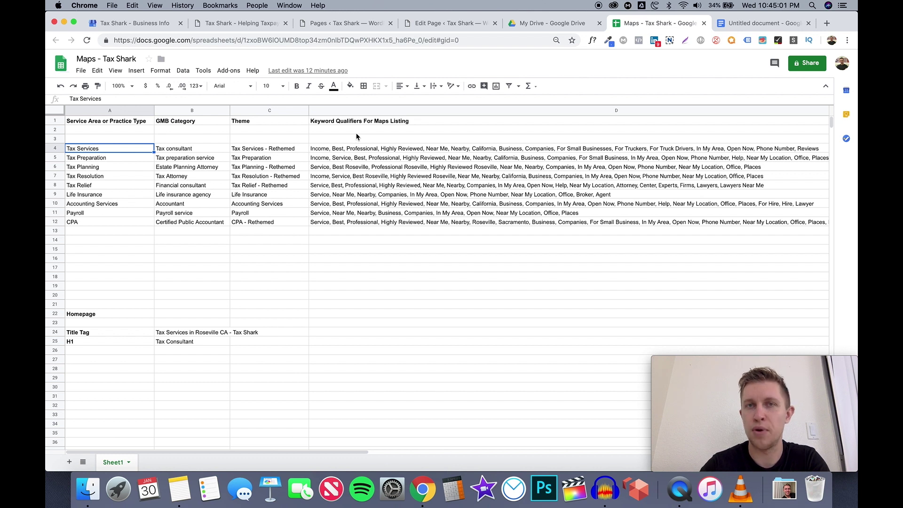
Search Google for 'tax services portland oregon' in a new tab to see local map listings
left_click(827, 24)
type("tax servic")
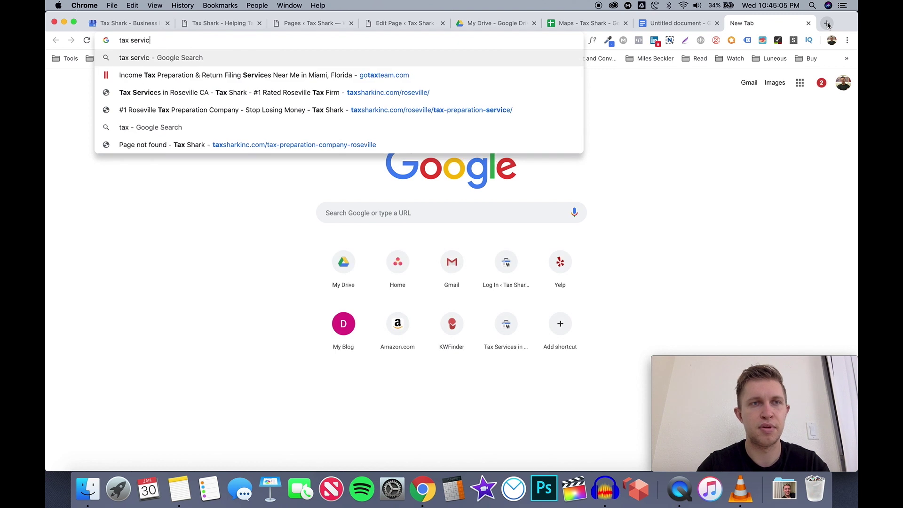
type("es porta")
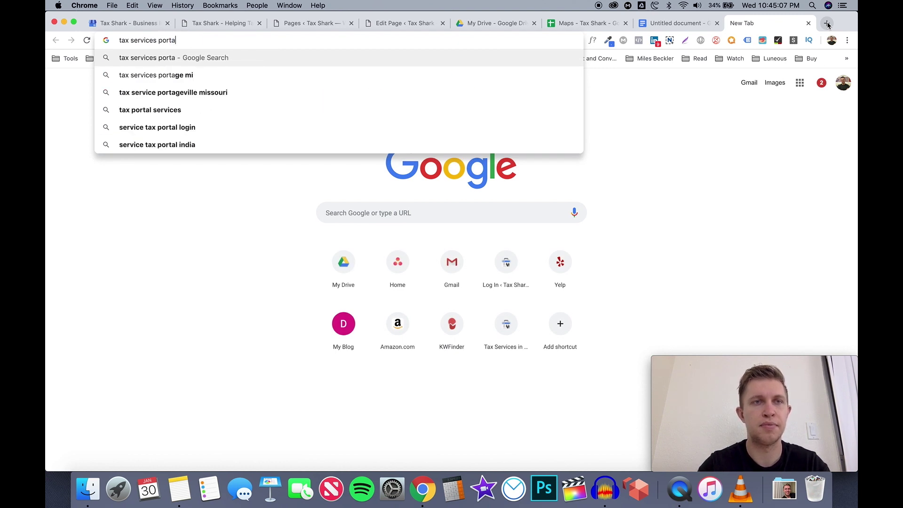
type("nd")
key("Return")
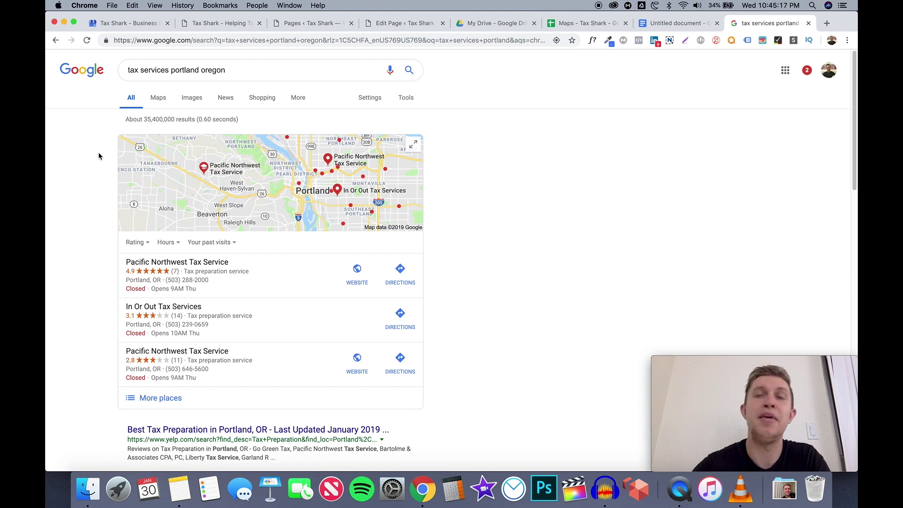
left_click(680, 24)
Glance over the Tax Shark homepage, Pages list and Roseville editor, ending on the Maps - Tax Shark sheet
left_click(229, 24)
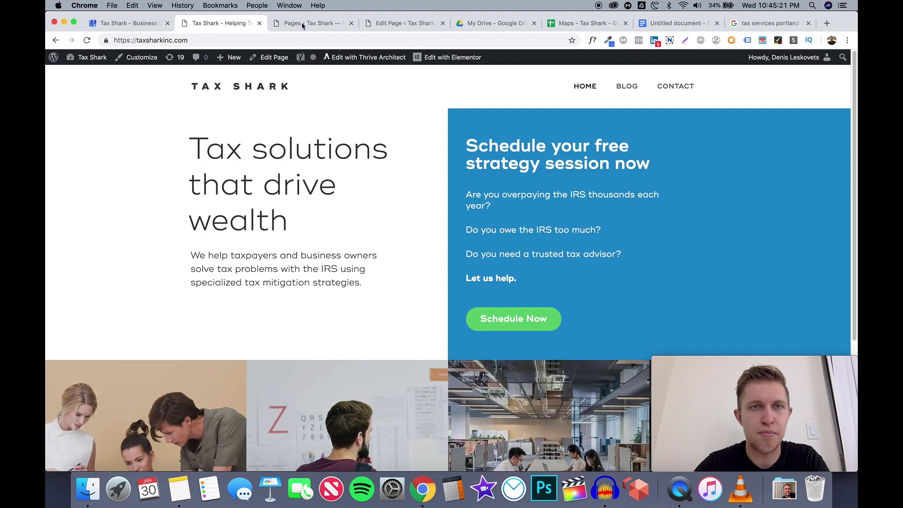
left_click(301, 22)
left_click(397, 24)
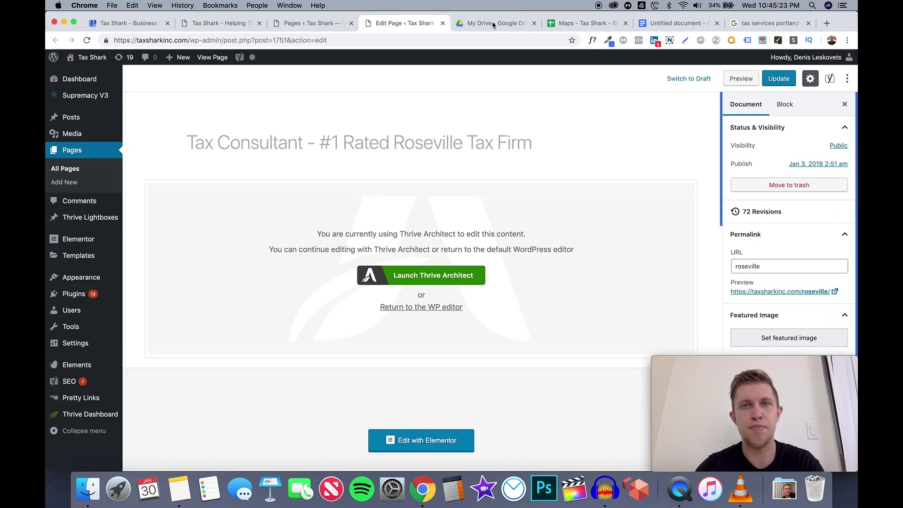
left_click(573, 24)
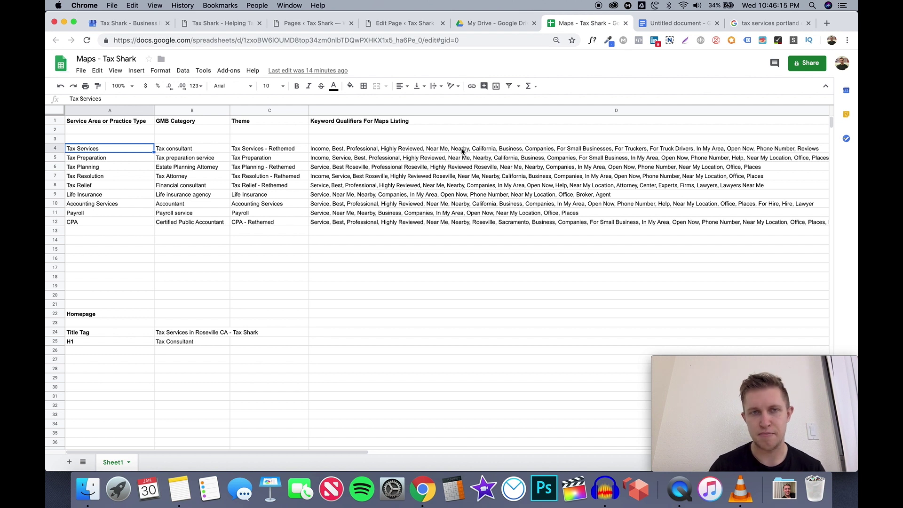
left_click(410, 150)
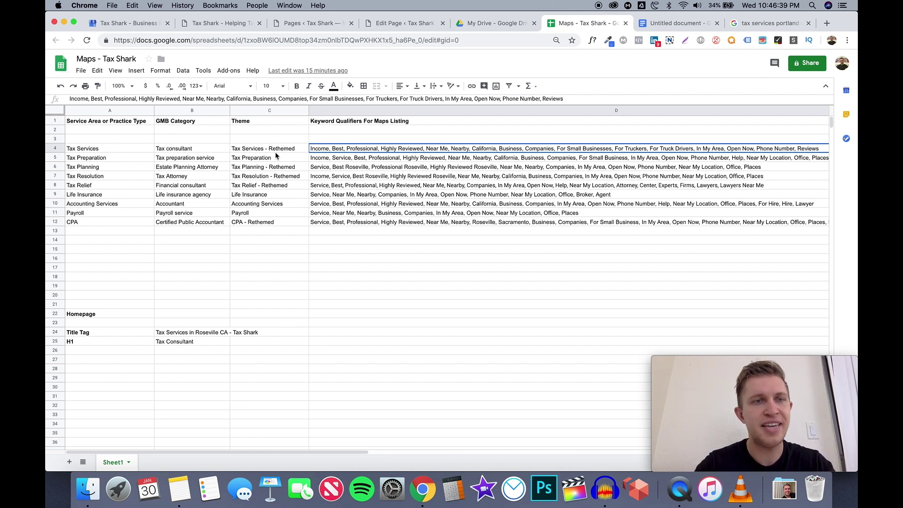
left_click(119, 150)
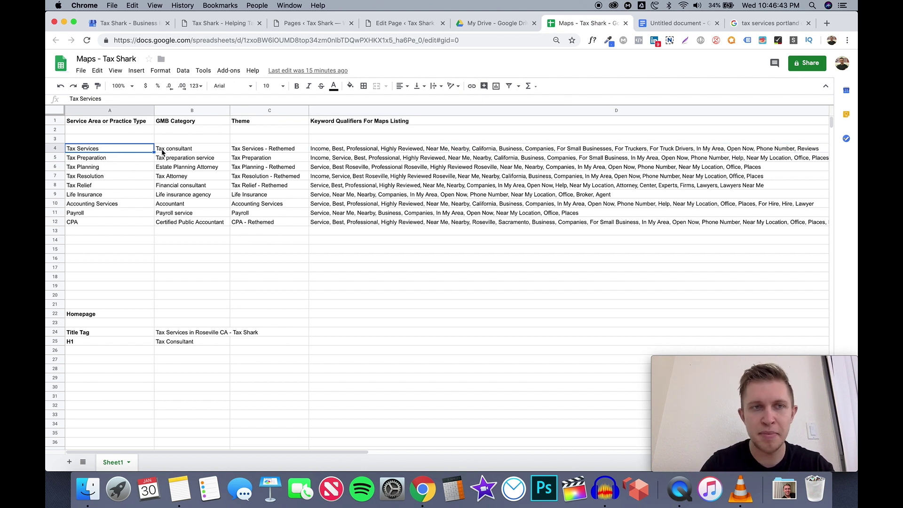
left_click(158, 148)
left_click(128, 147)
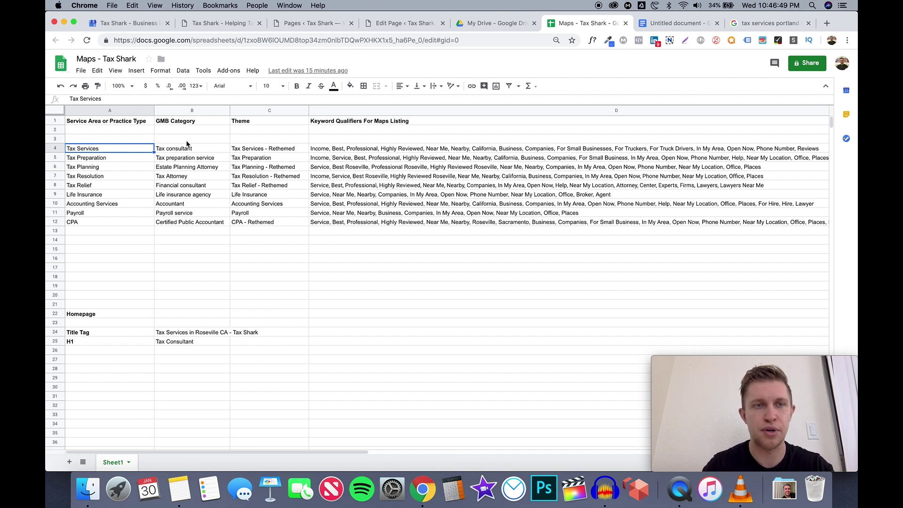
left_click(186, 148)
left_click(187, 159)
left_click(187, 168)
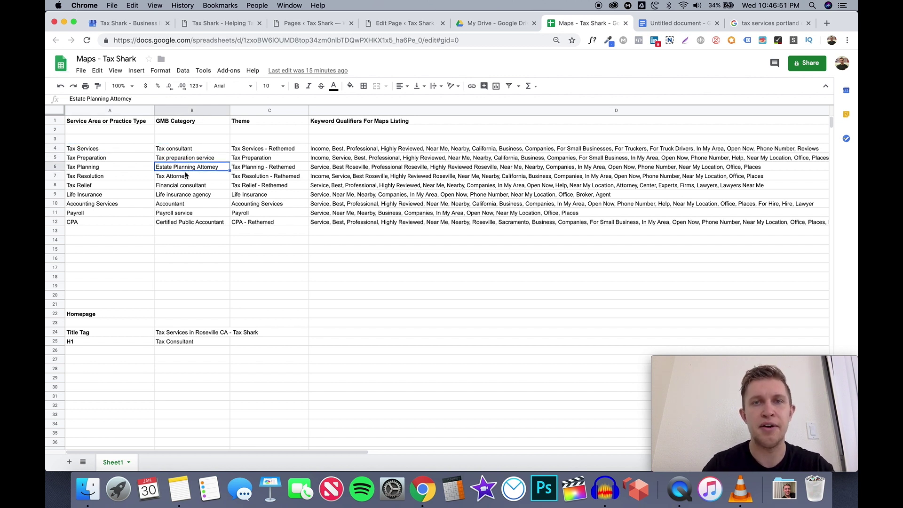
left_click(186, 177)
left_click(184, 188)
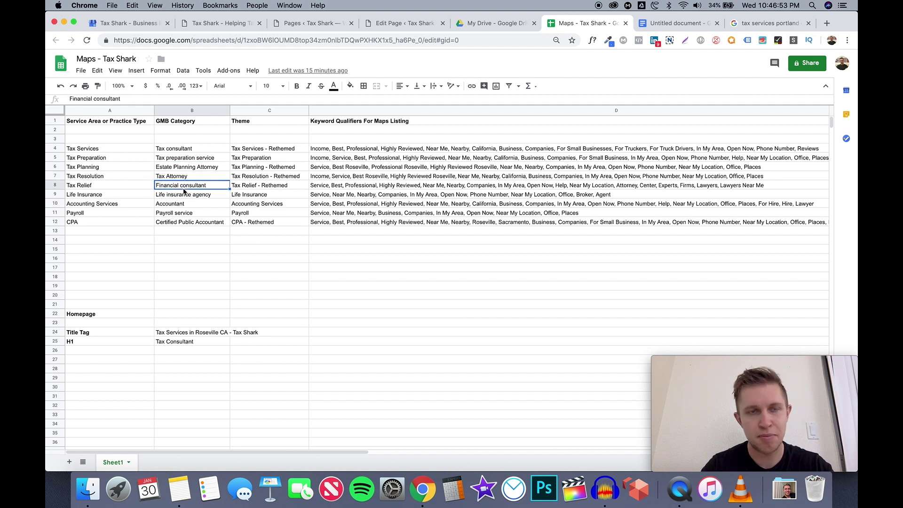
left_click(185, 194)
left_click(121, 149)
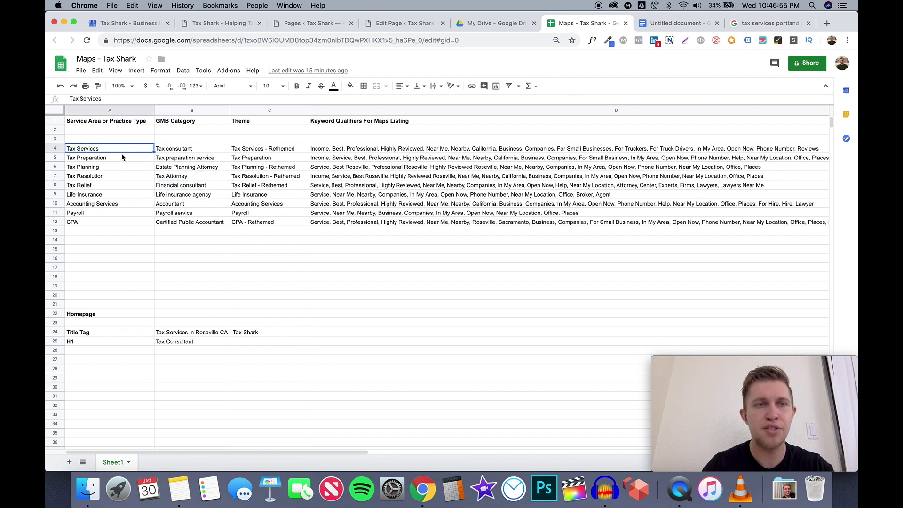
left_click(121, 158)
left_click(119, 168)
left_click(119, 177)
left_click(119, 187)
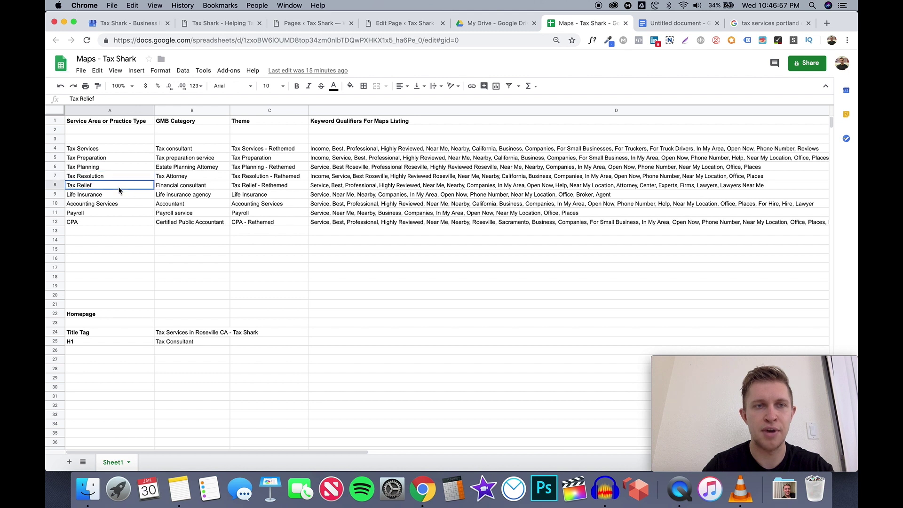
left_click(121, 203)
left_click(263, 149)
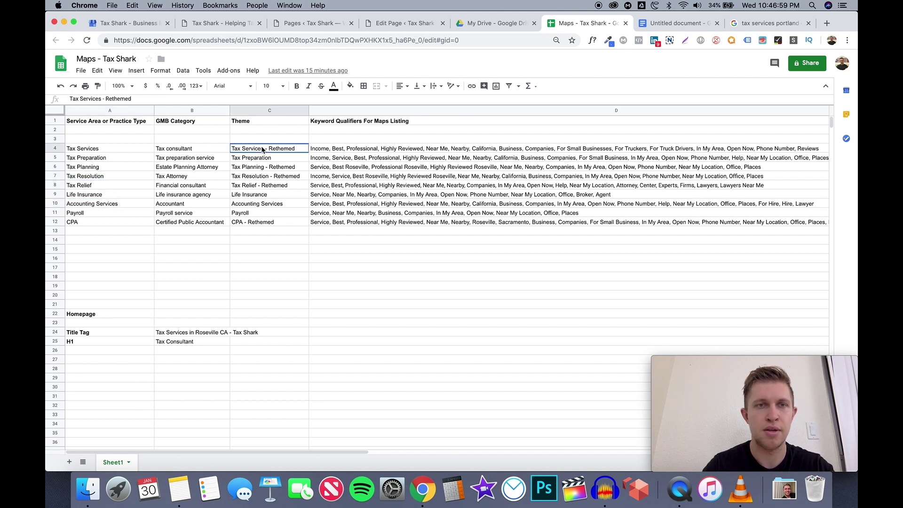
left_click(253, 122)
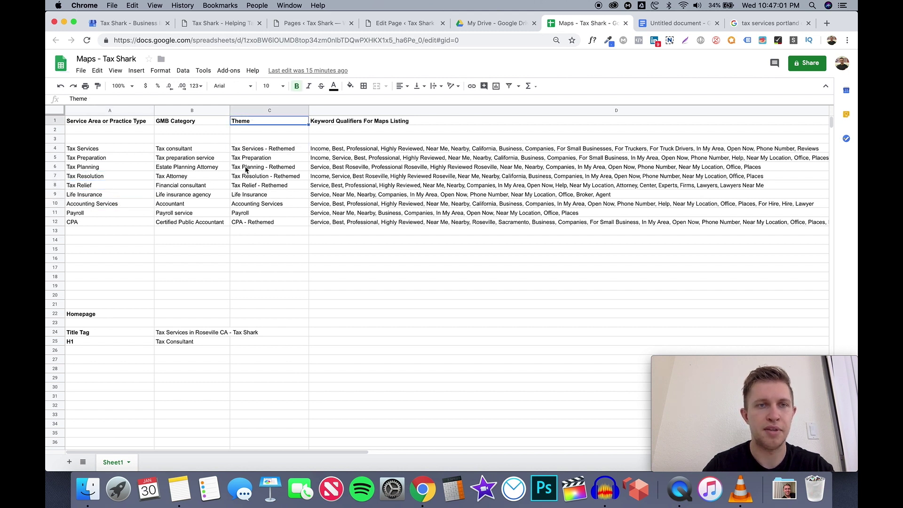
left_click(121, 150)
left_click(174, 150)
left_click(164, 156)
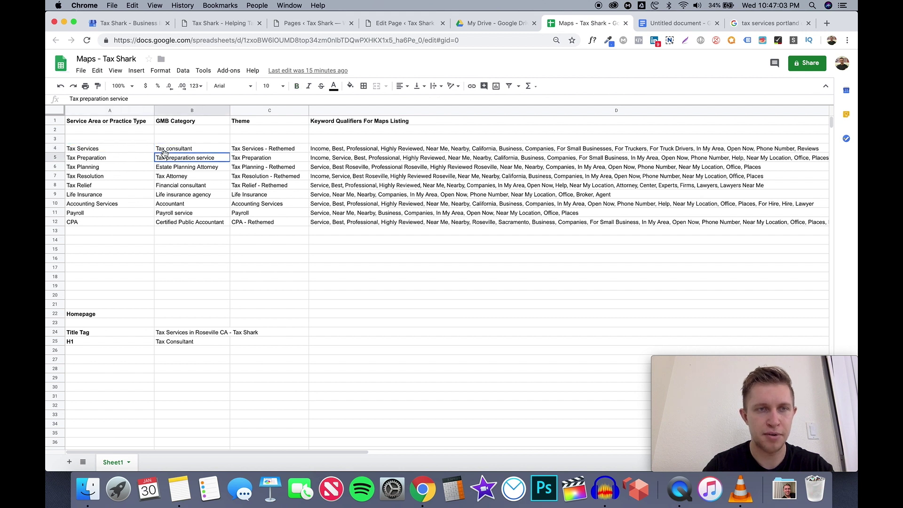
left_click(126, 151)
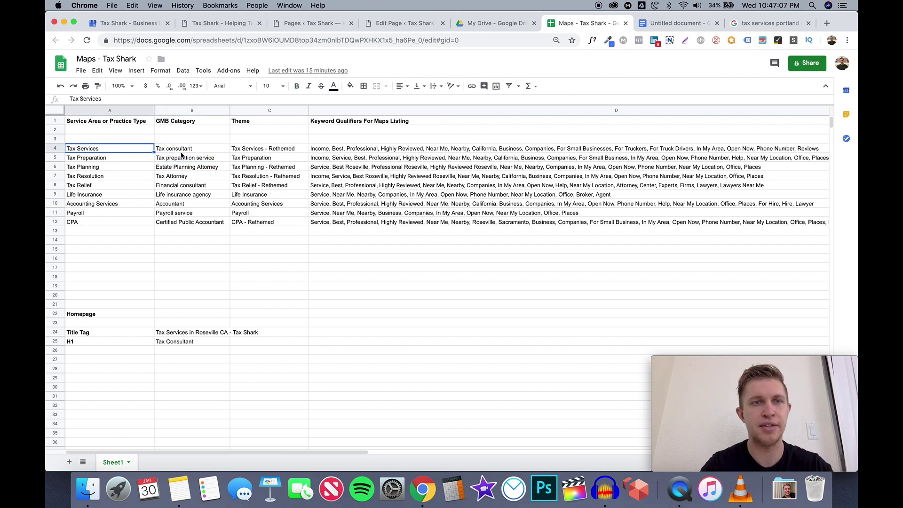
left_click(180, 149)
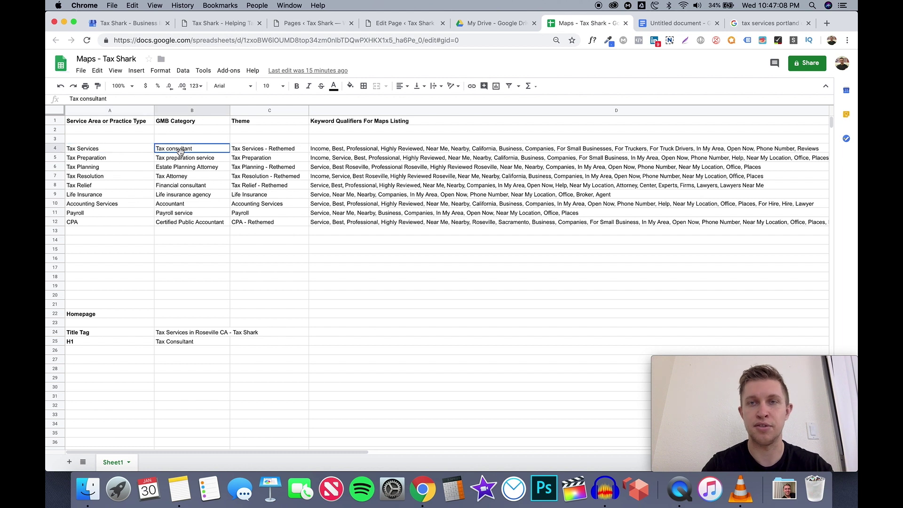
Change the Portland search to 'tax services around me'
left_click(774, 23)
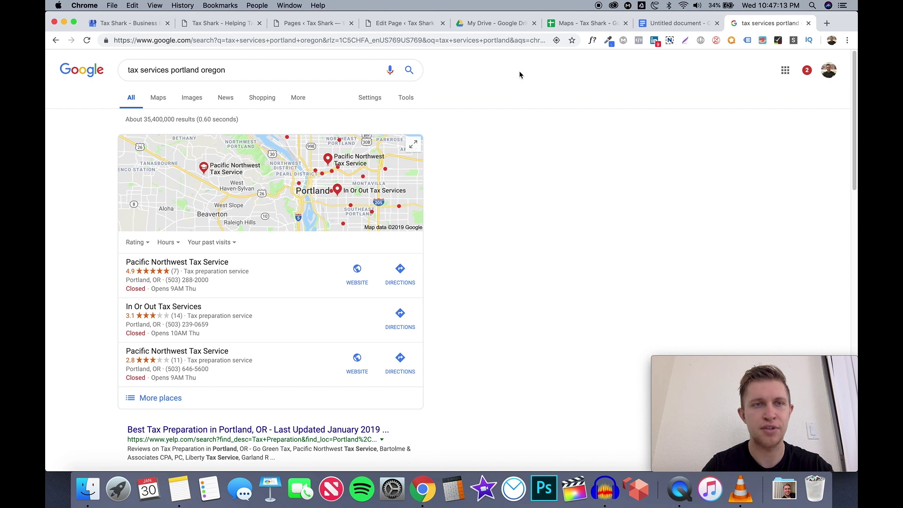
left_click(258, 70)
left_click_drag(228, 70, 125, 72)
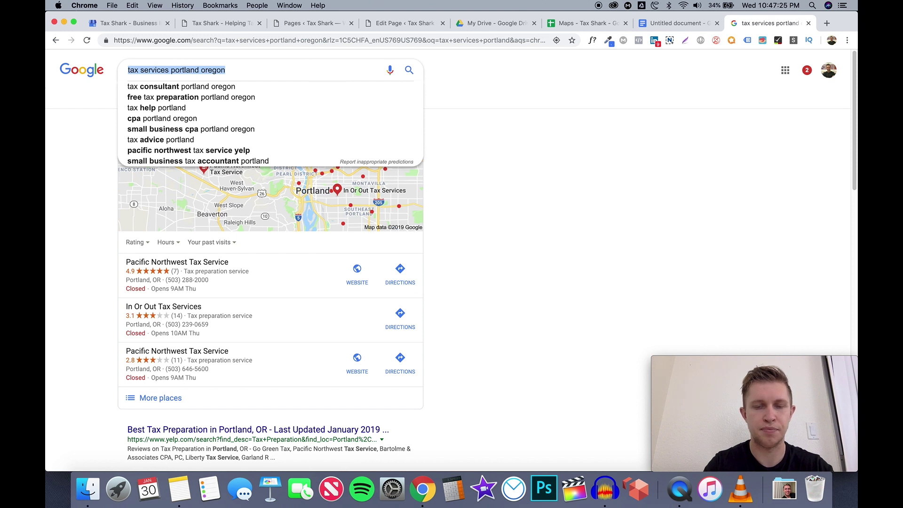
type("tax services")
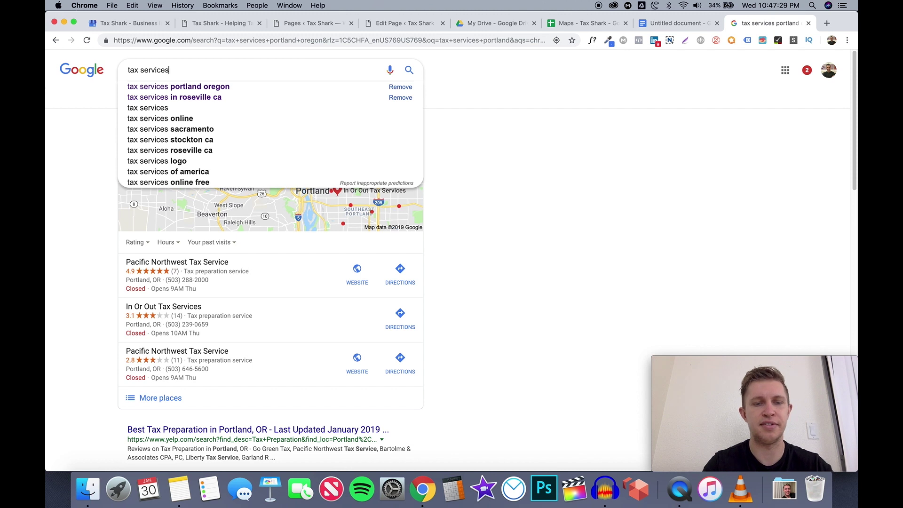
type(" a")
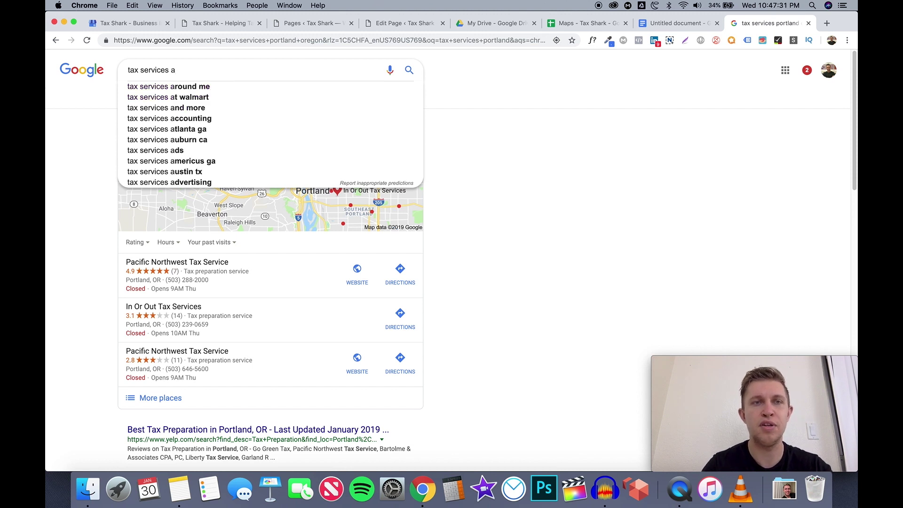
left_click(308, 86)
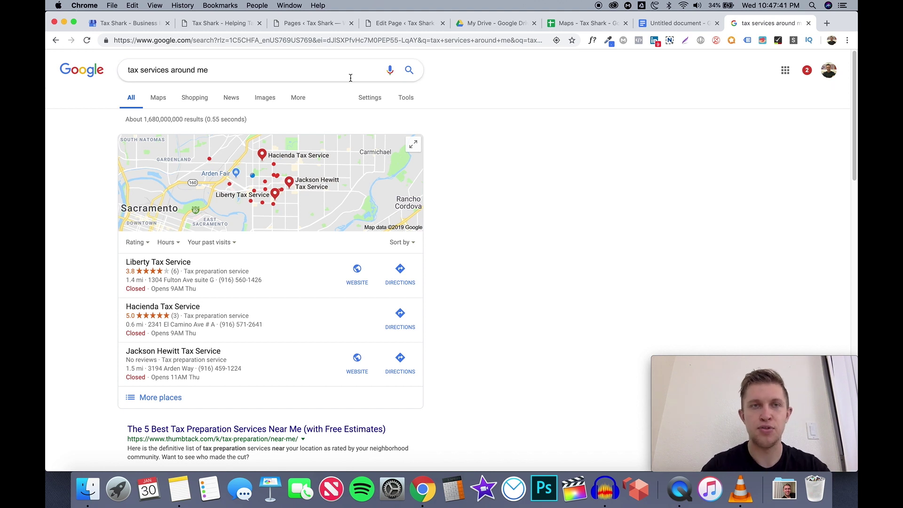
Copy the 'tax services around me' query and return to the Maps - Tax Shark sheet
triple_click(276, 73)
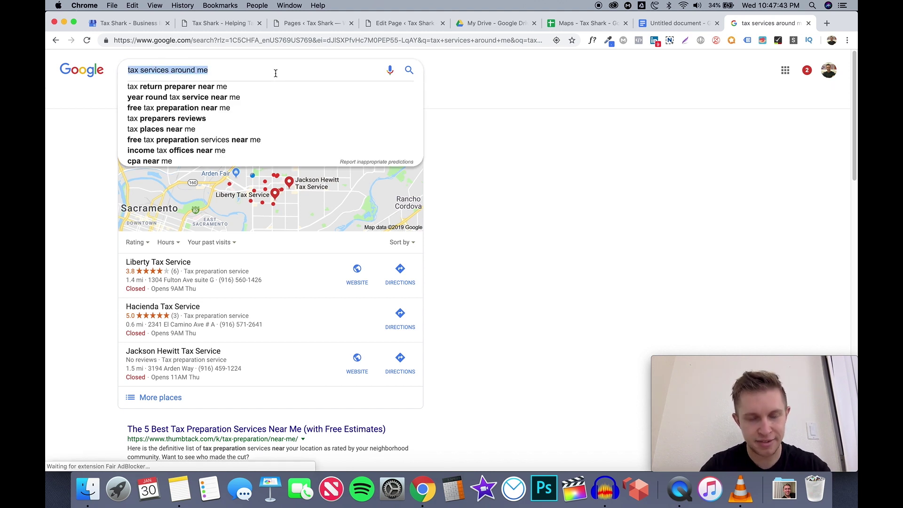
key("super+c")
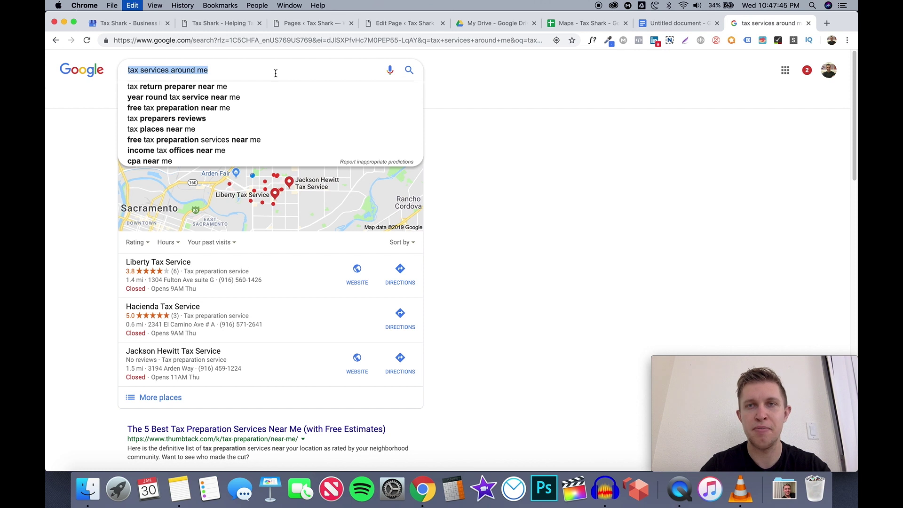
left_click(667, 24)
left_click(584, 23)
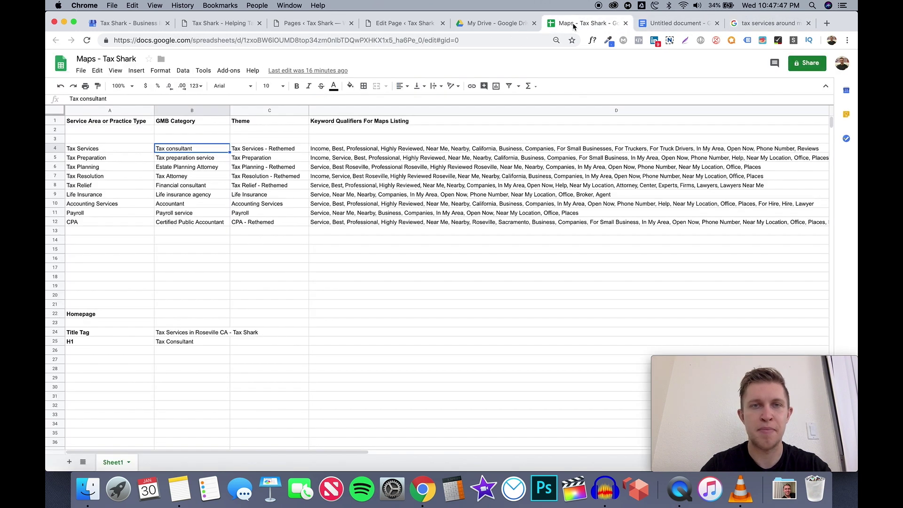
Append ', Around me' to the Tax Services keyword qualifiers in cell D4
left_click(330, 151)
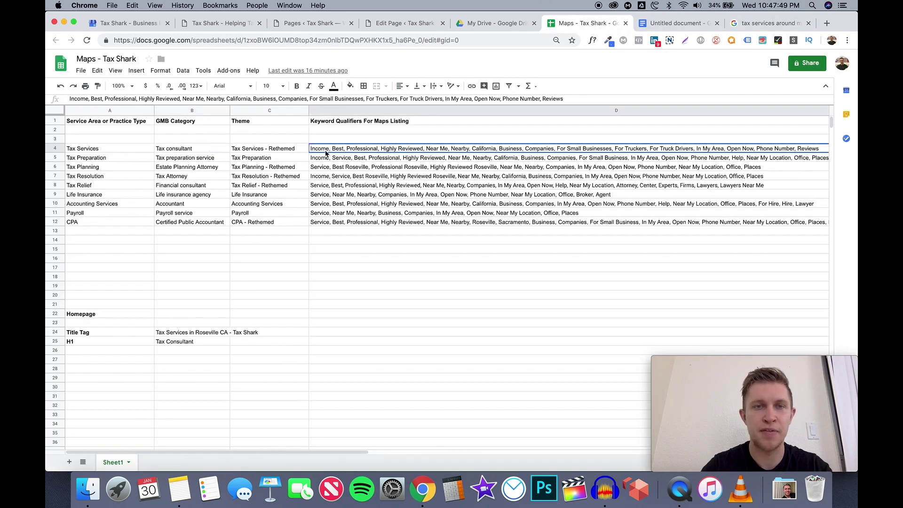
scroll(318, 151, "right", 3)
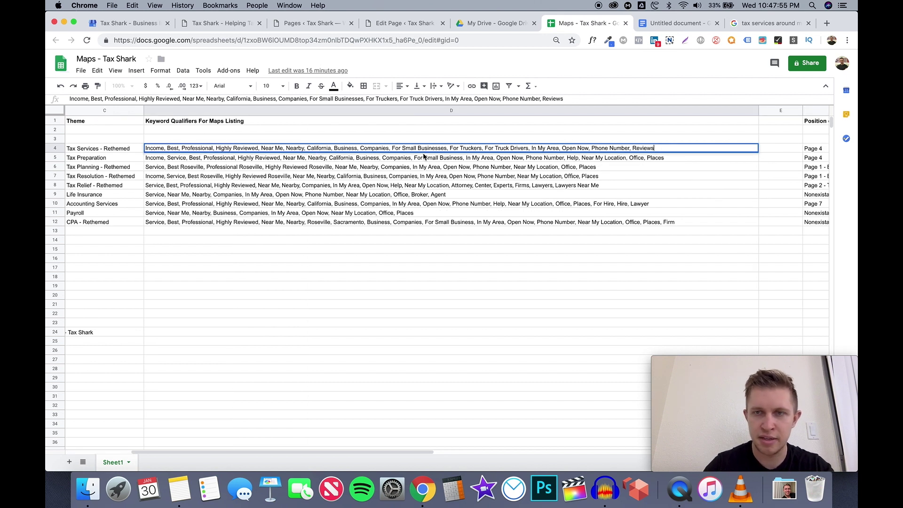
key("Return")
type(",")
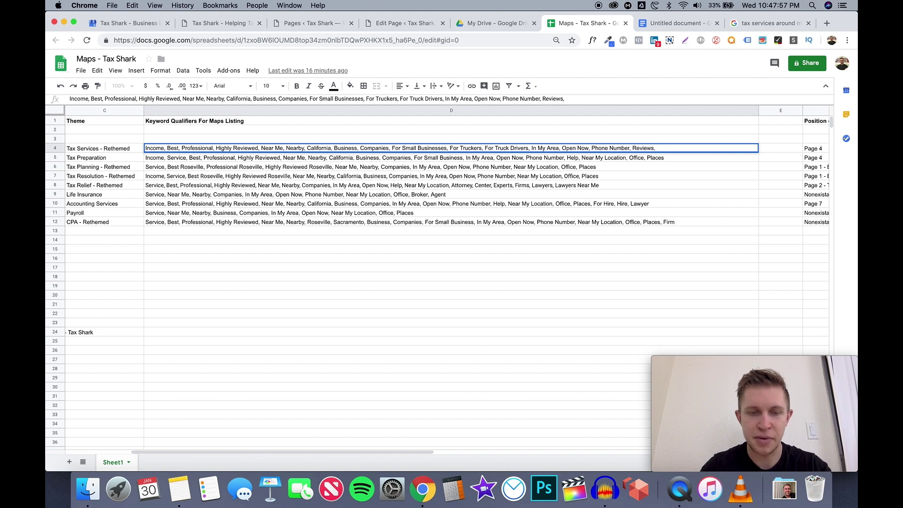
type(" A")
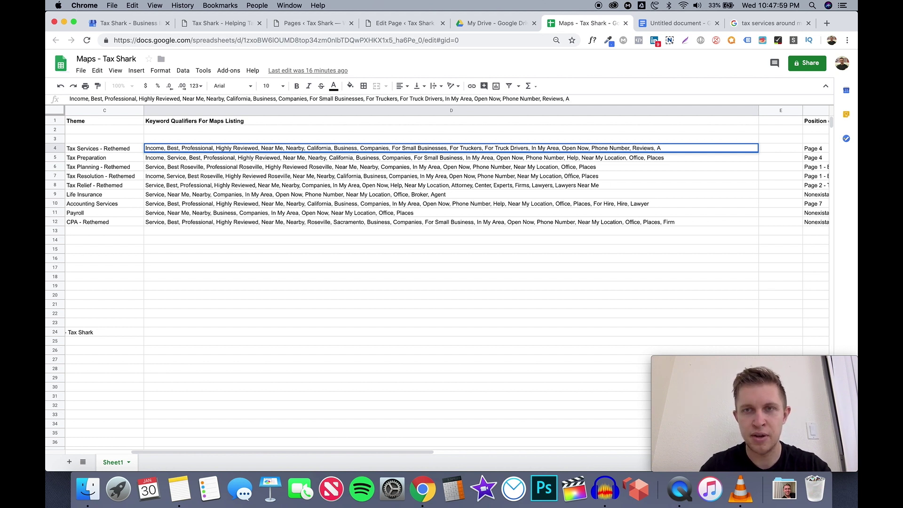
type("round me")
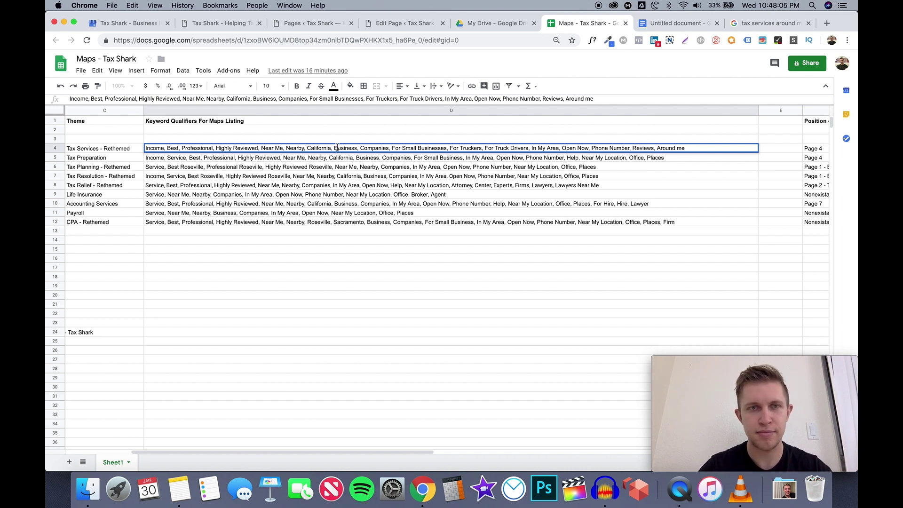
left_click(332, 160)
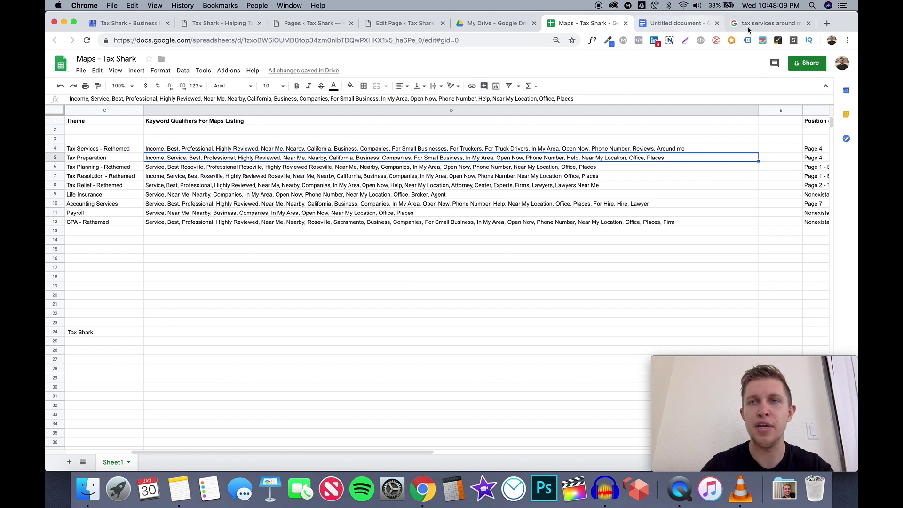
Search 'tax services and more', then 'tax services business', and scan the results
left_click(769, 23)
type("ta")
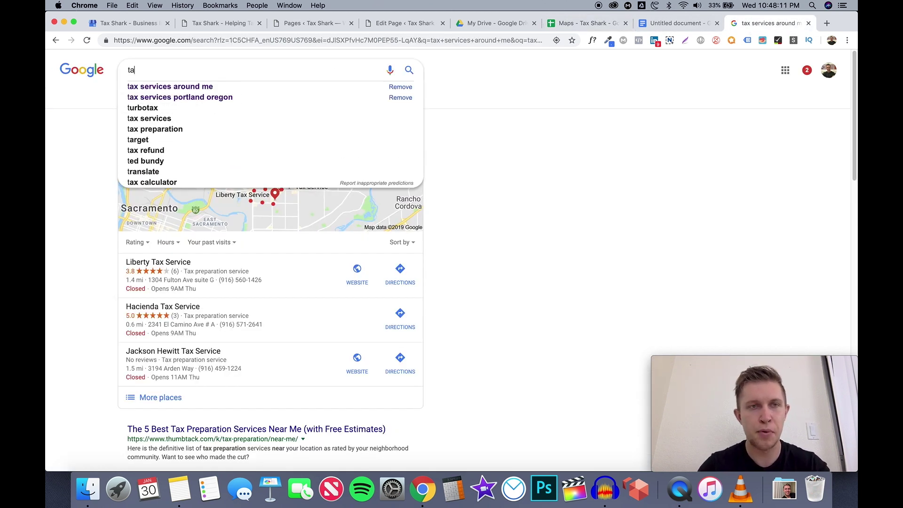
type("x services a")
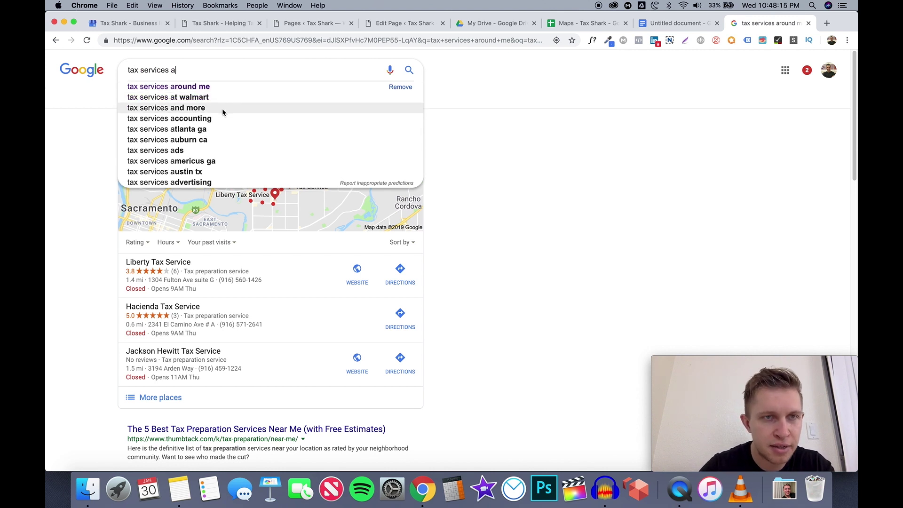
left_click(222, 109)
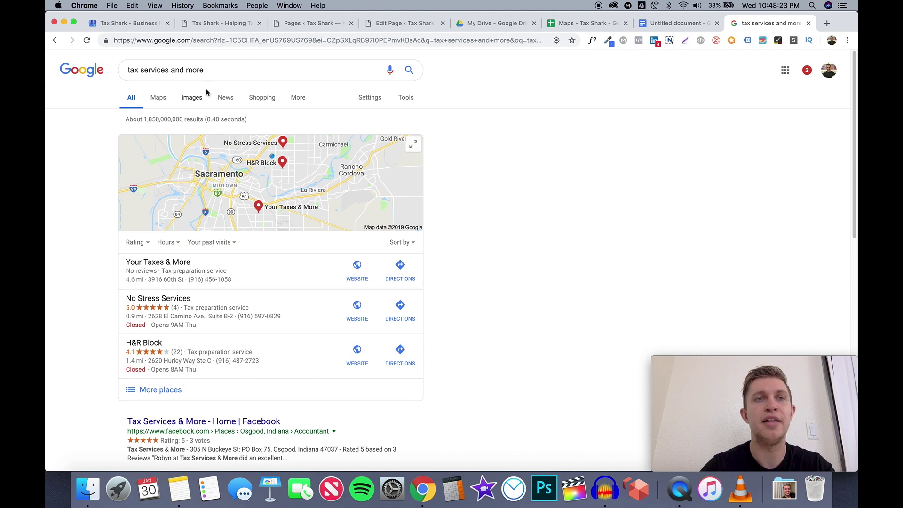
left_click_drag(212, 70, 173, 70)
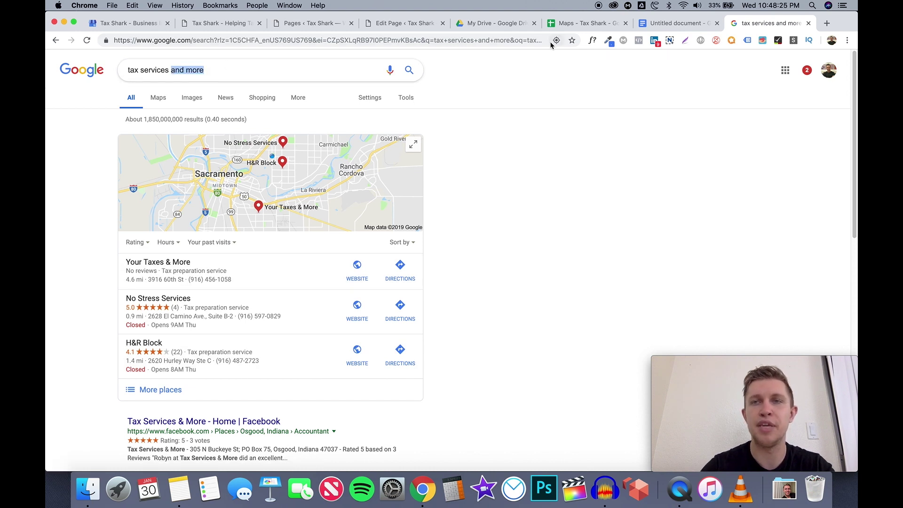
key("BackSpace")
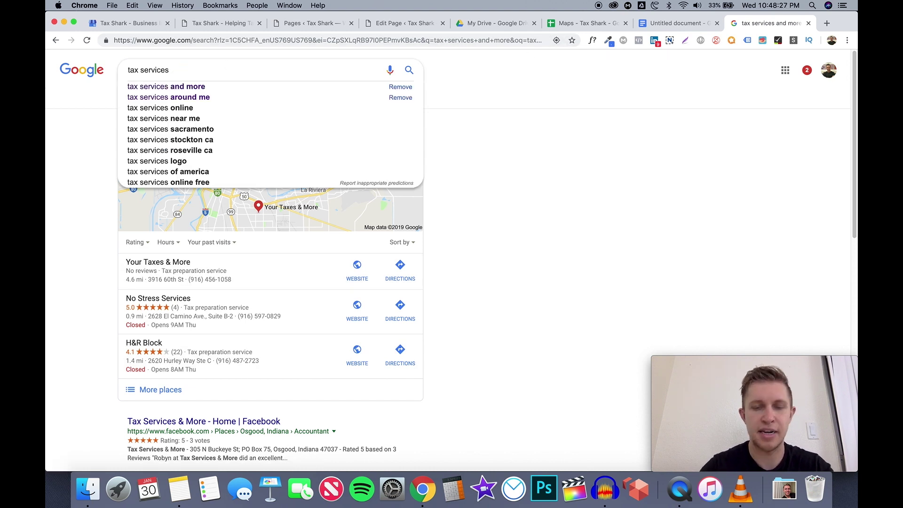
type("b")
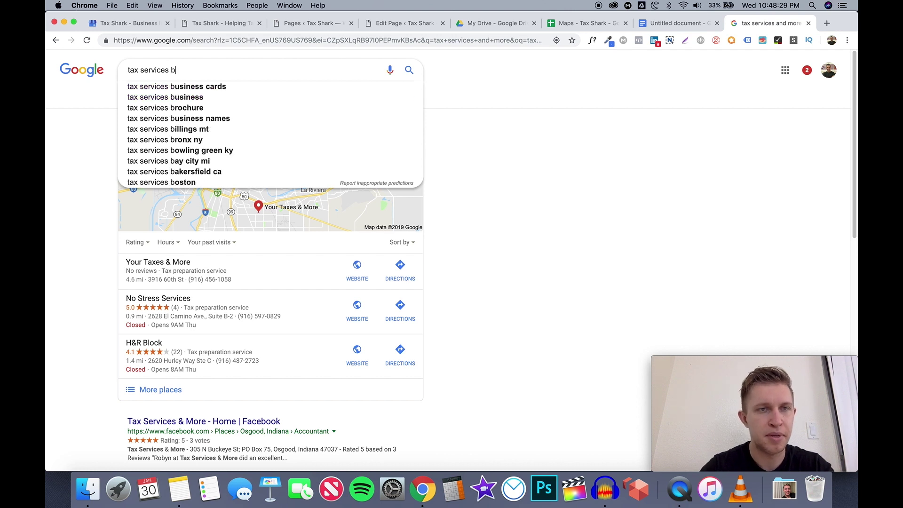
left_click(321, 98)
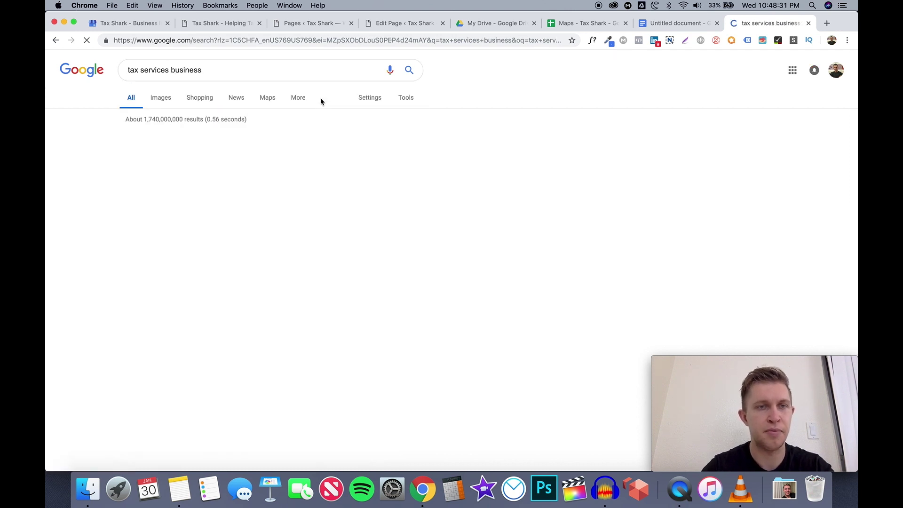
scroll(500, 313, "down", 4)
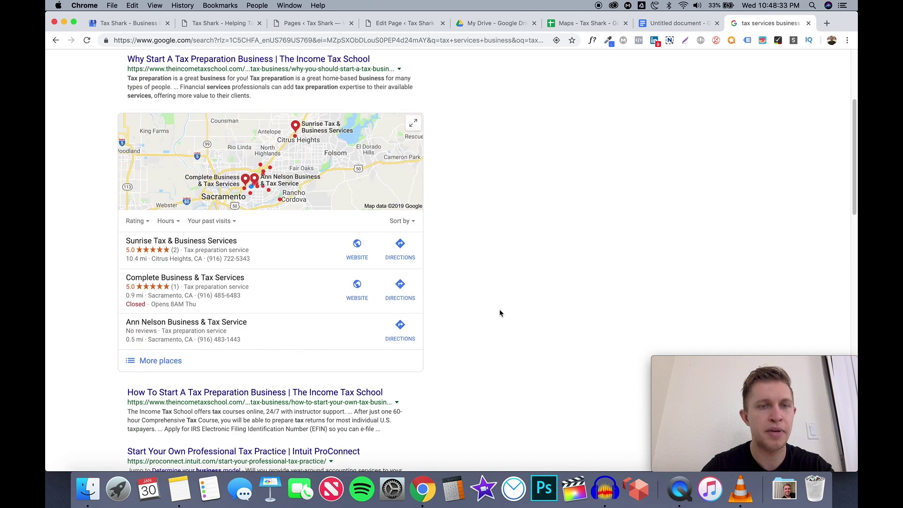
scroll(500, 313, "down", 2)
scroll(500, 313, "up", 1)
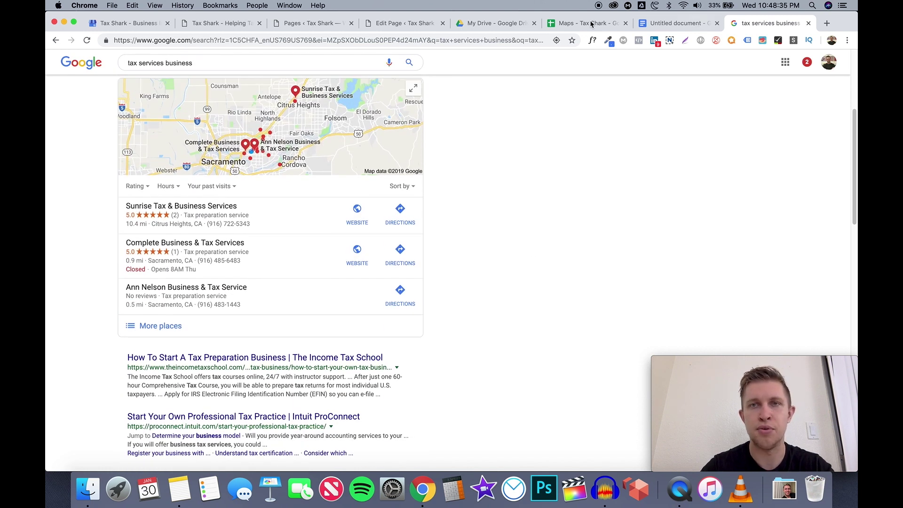
Open the Tax Services keyword list in D4 for editing
left_click(588, 23)
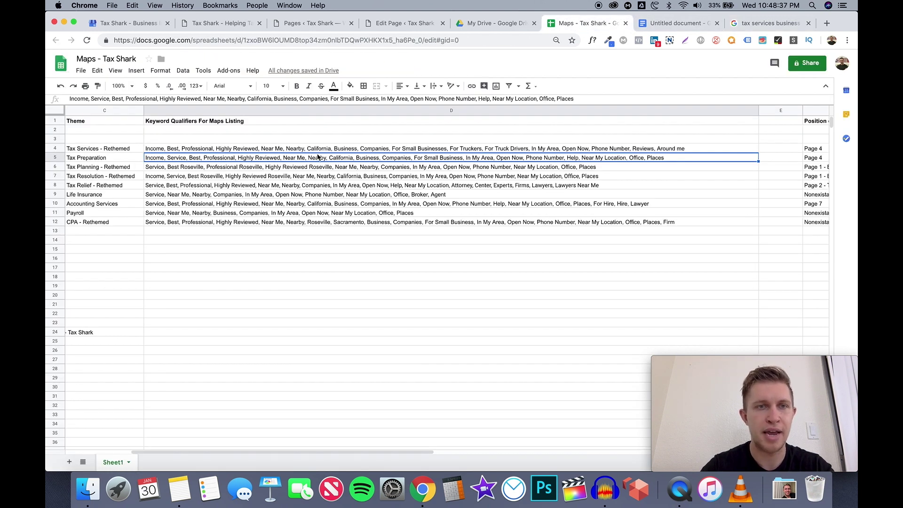
left_click(318, 152)
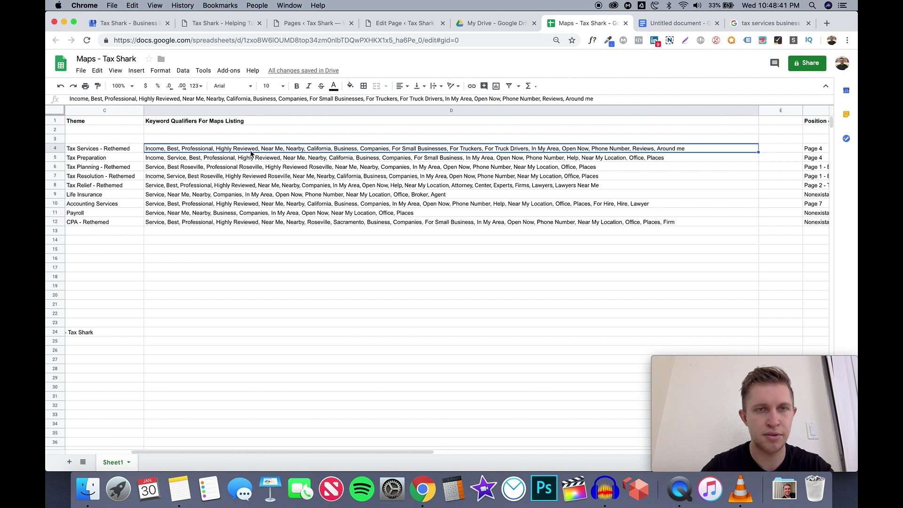
double_click(351, 152)
left_click(315, 147)
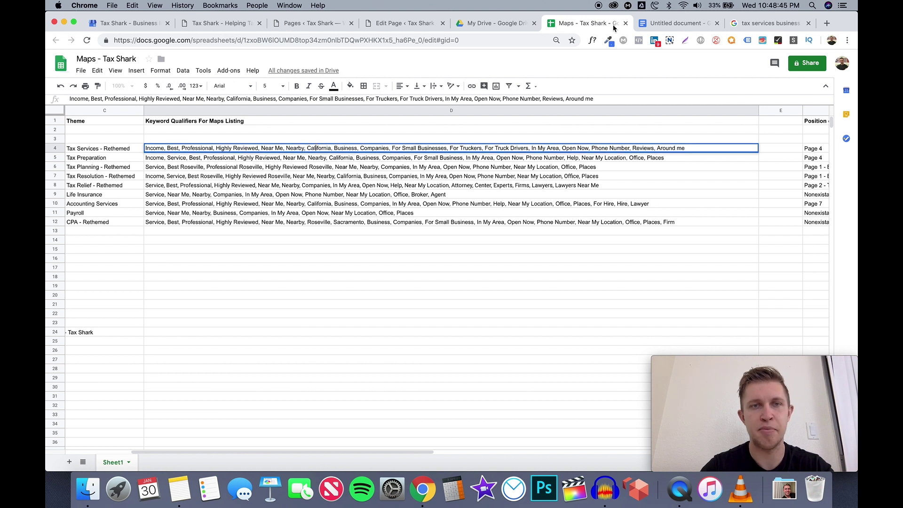
Change the query from 'business' to 'tax services nearby' and run it
left_click(757, 23)
left_click(183, 60)
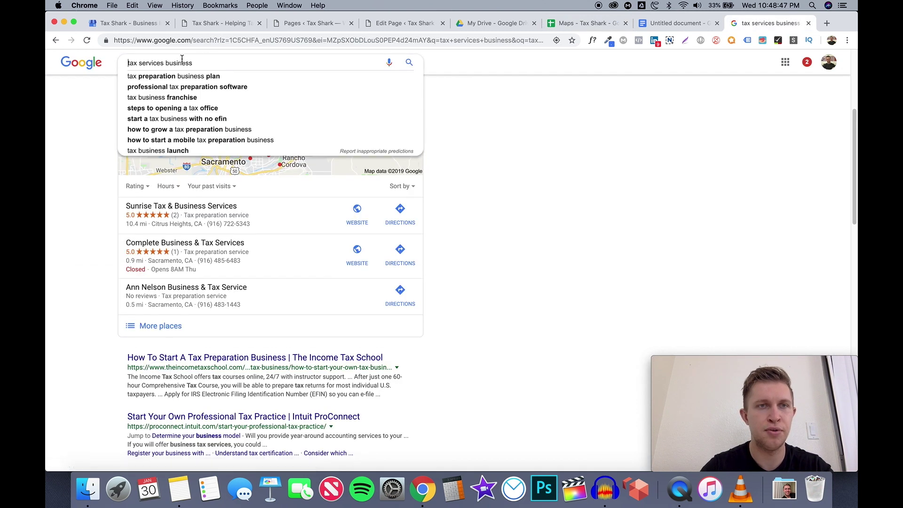
left_click_drag(174, 62, 128, 61)
left_click(198, 62)
left_click_drag(200, 64, 169, 63)
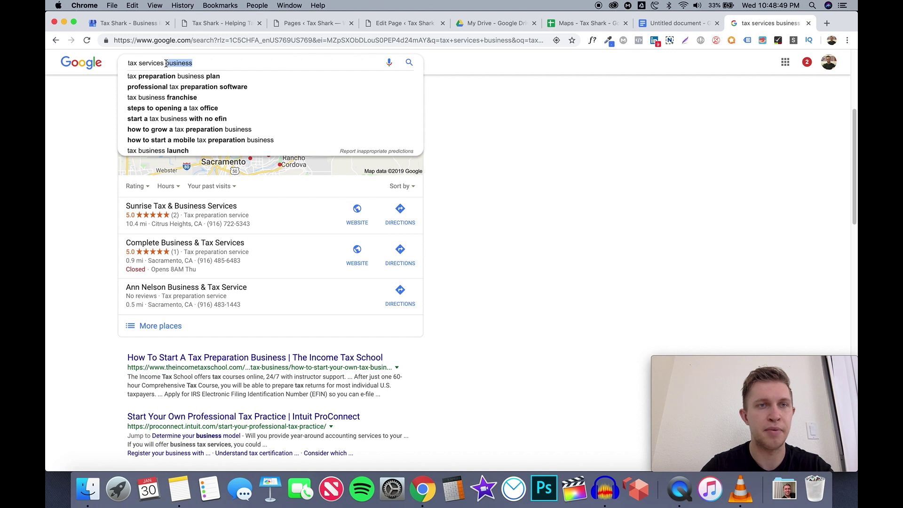
key("BackSpace")
key("BackSpace")
type("n")
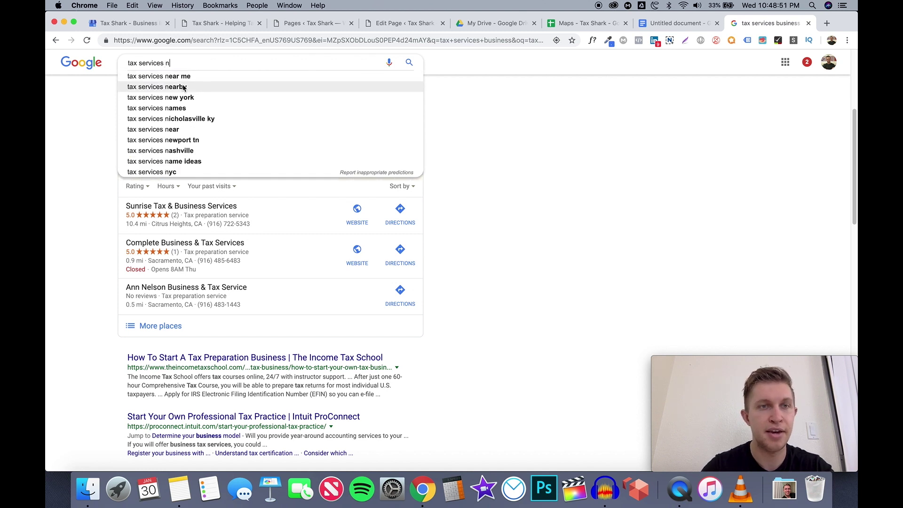
left_click(183, 88)
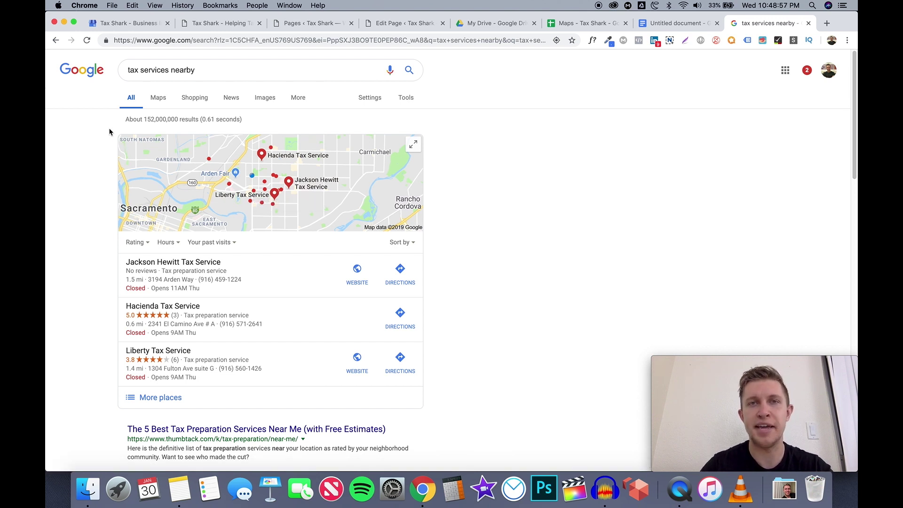
left_click_drag(201, 71, 181, 70)
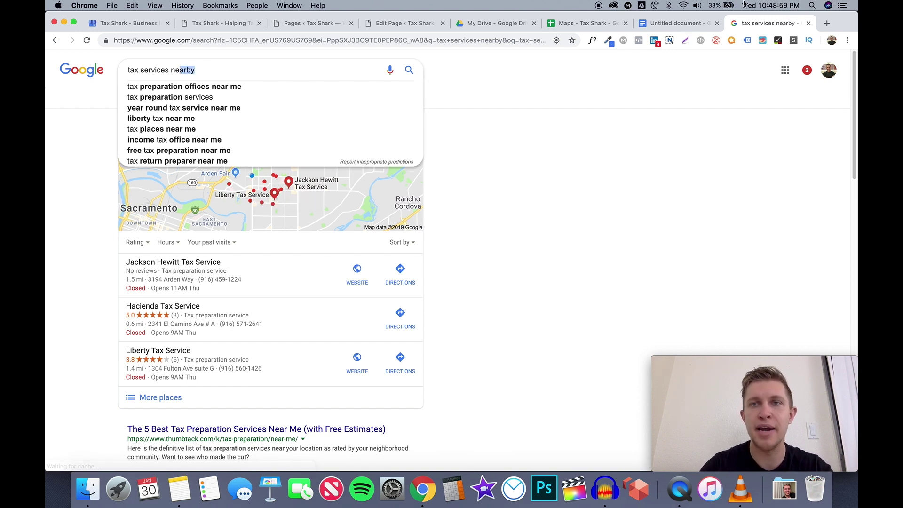
Recheck the end of D4's keyword list against the nearby results, ending on the keyword sheet
left_click(596, 24)
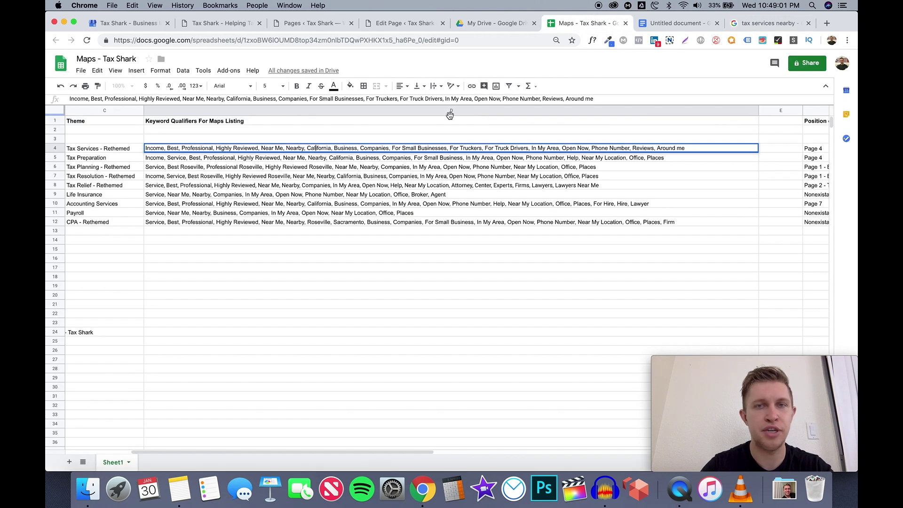
double_click(690, 148)
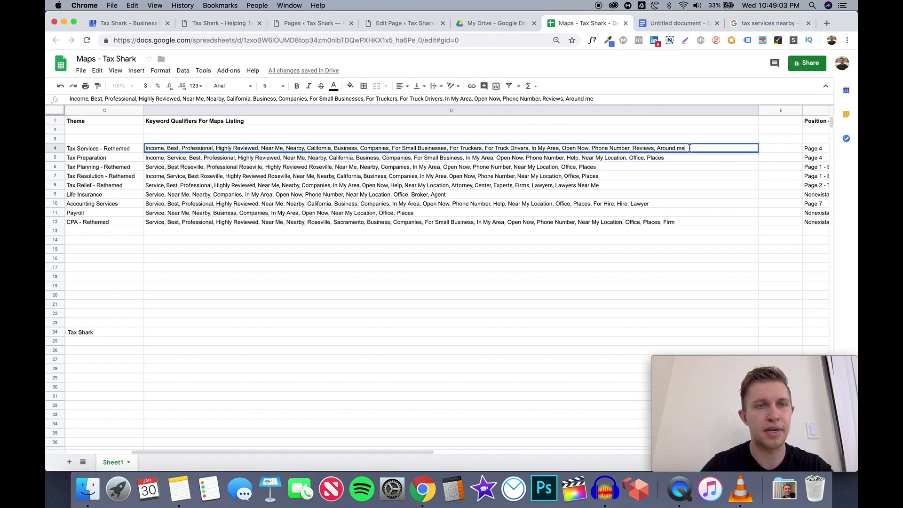
left_click(766, 25)
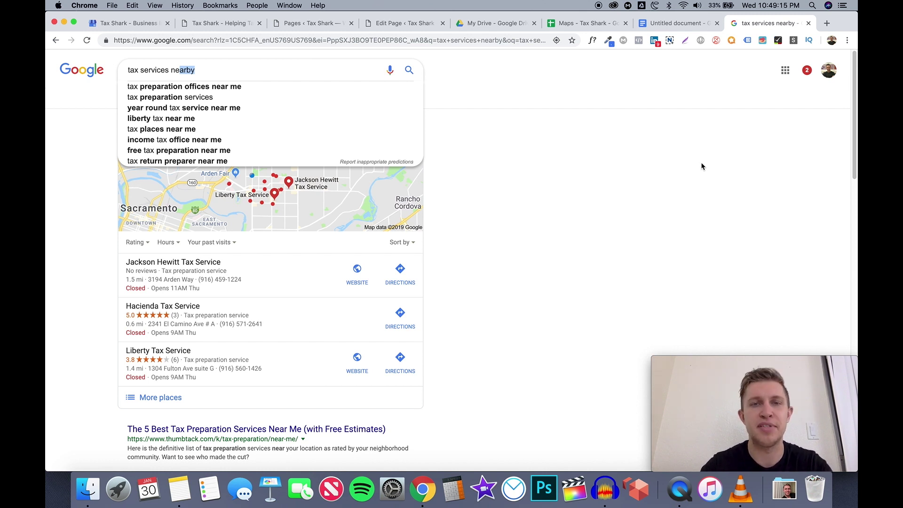
left_click(653, 173)
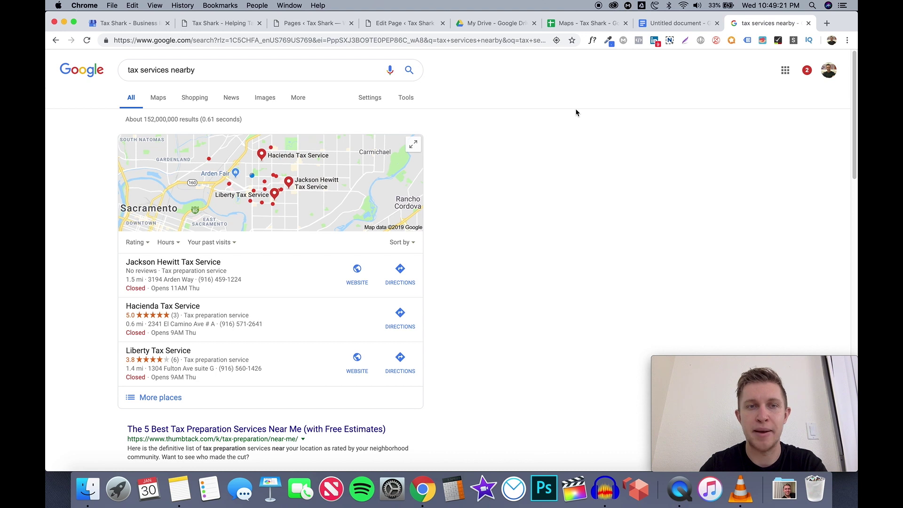
left_click(668, 28)
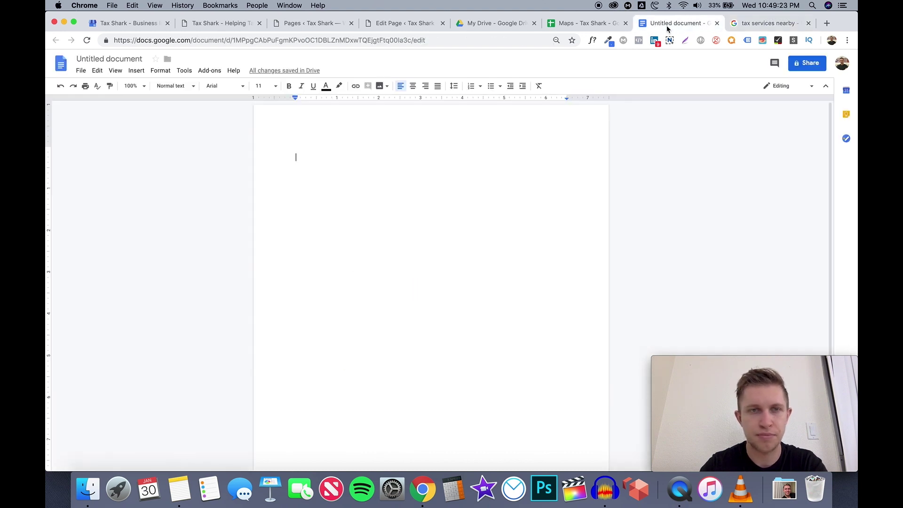
left_click(586, 24)
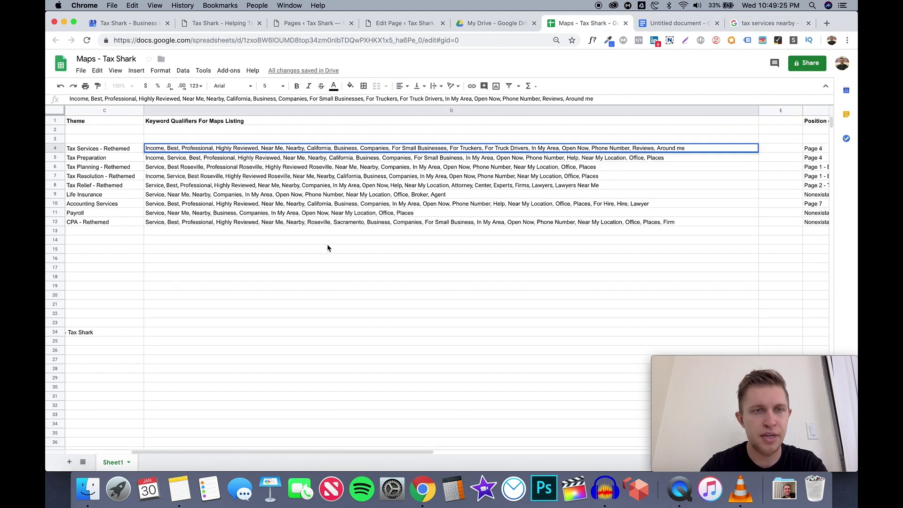
Read the keyword lists in D4, D7, D9 and D10 (Accounting Services), then return to the nearby results
scroll(327, 250, "left", 5)
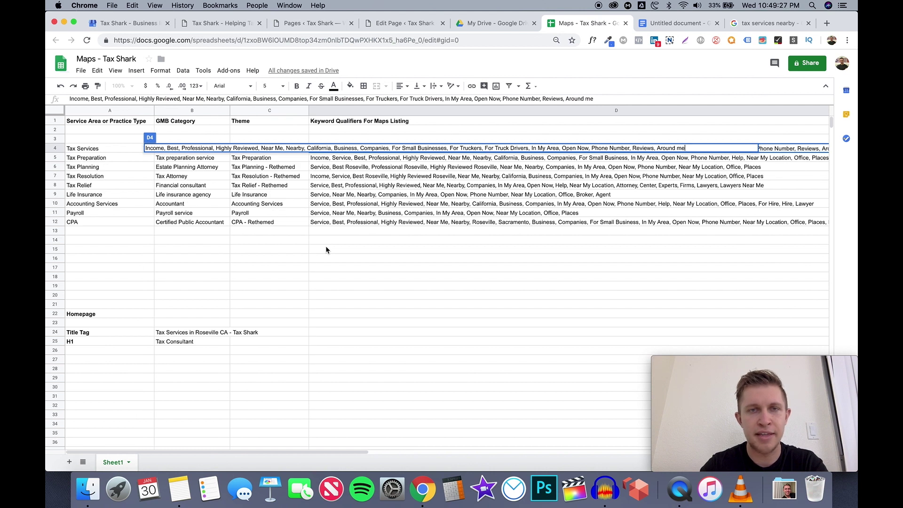
scroll(326, 250, "right", 2)
left_click(326, 249)
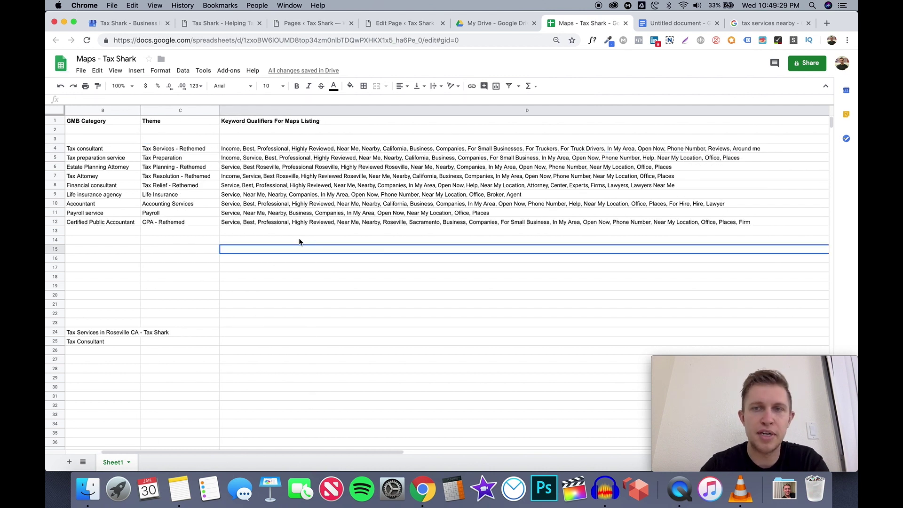
scroll(299, 241, "left", 3)
left_click(354, 148)
left_click(353, 177)
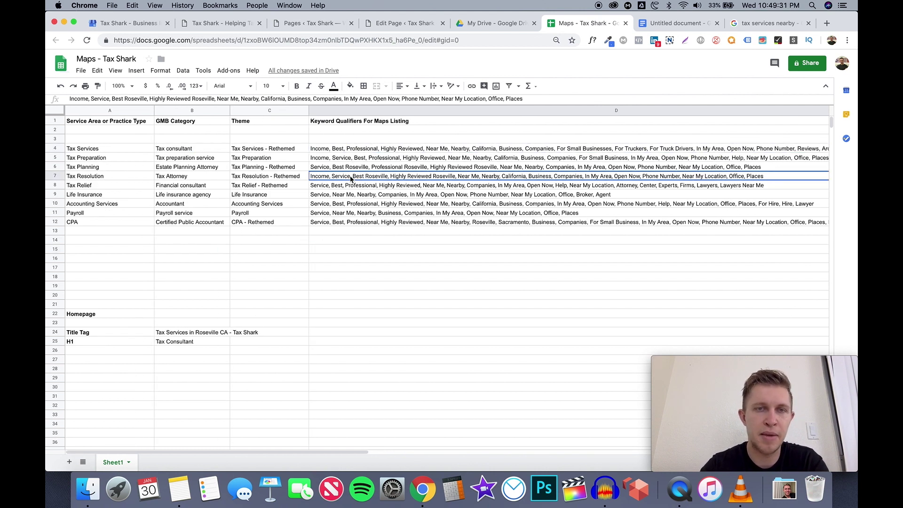
left_click(349, 194)
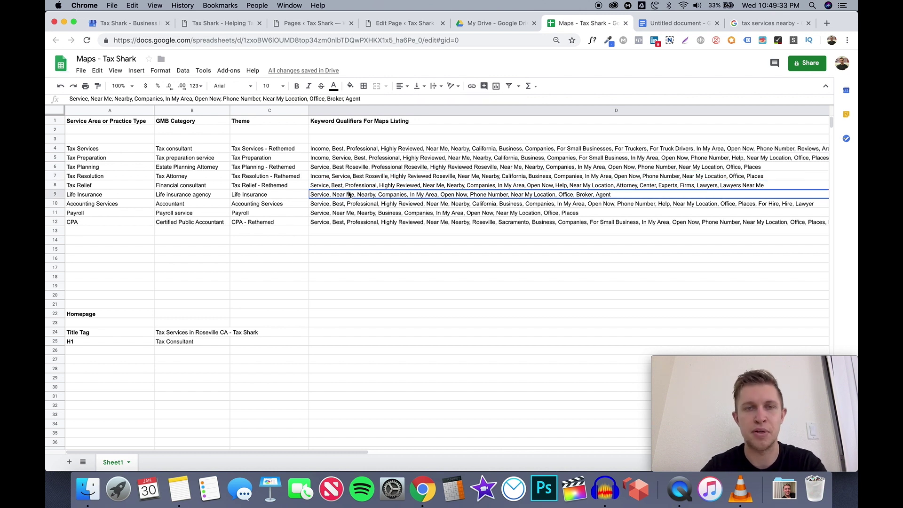
left_click(348, 204)
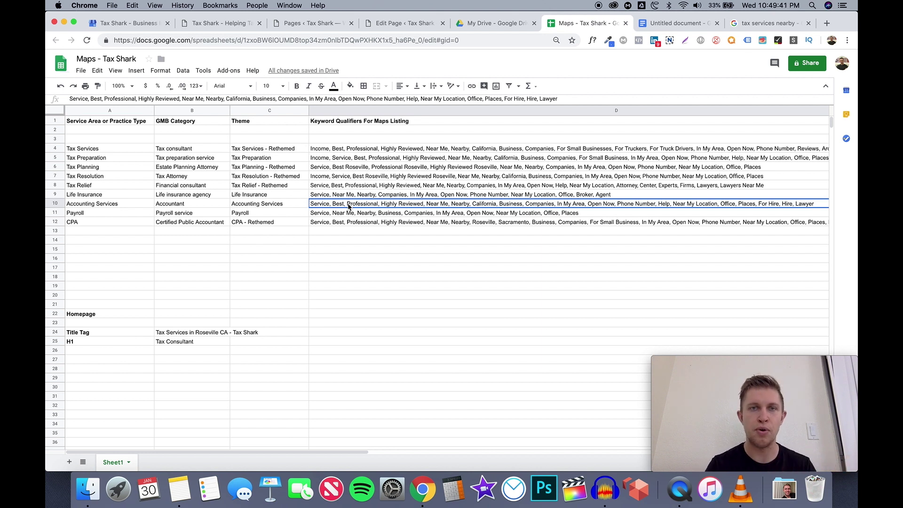
left_click(766, 23)
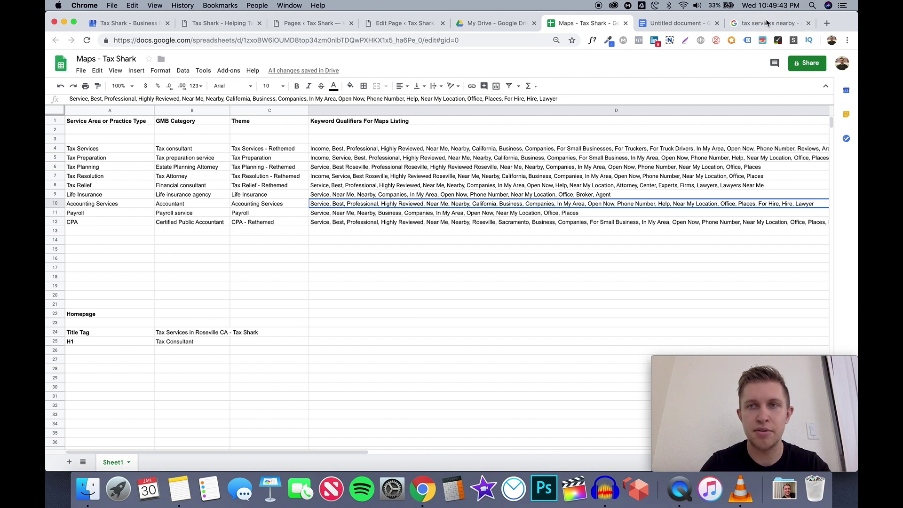
Replace 'nearby' to search for 'tax services brochure'
double_click(172, 70)
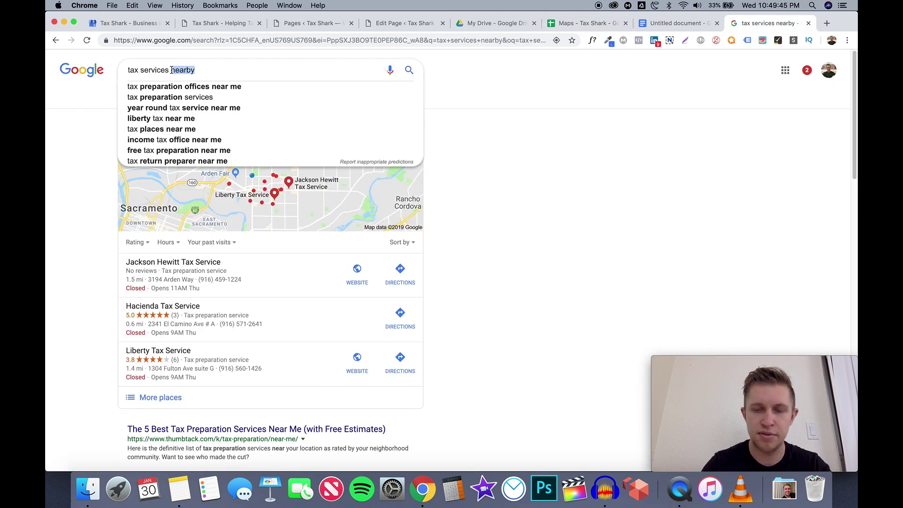
type("b")
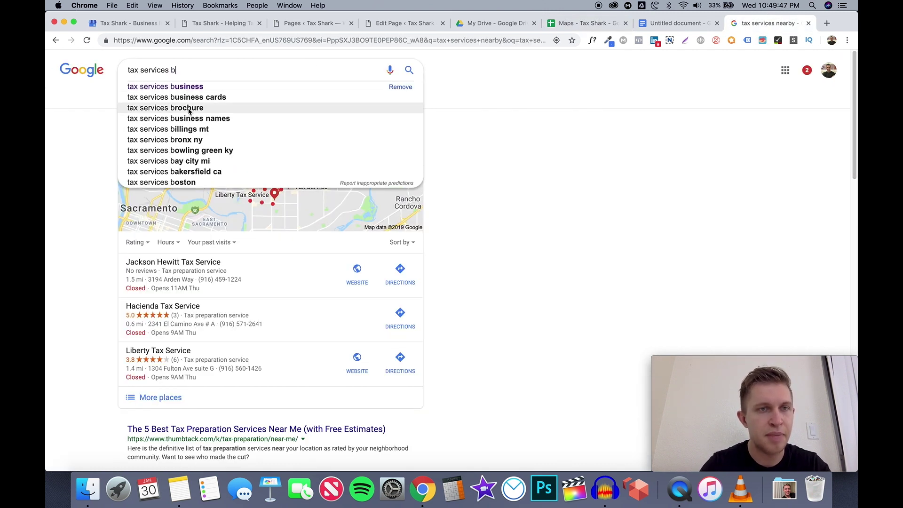
left_click(189, 111)
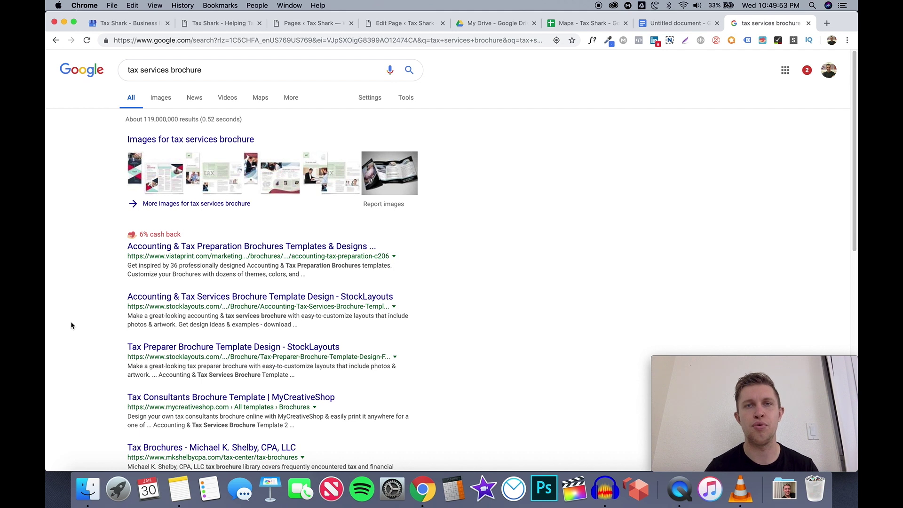
Check the Tax Planning keyword qualifiers on the sheet, ending on the blank Untitled document
left_click(668, 26)
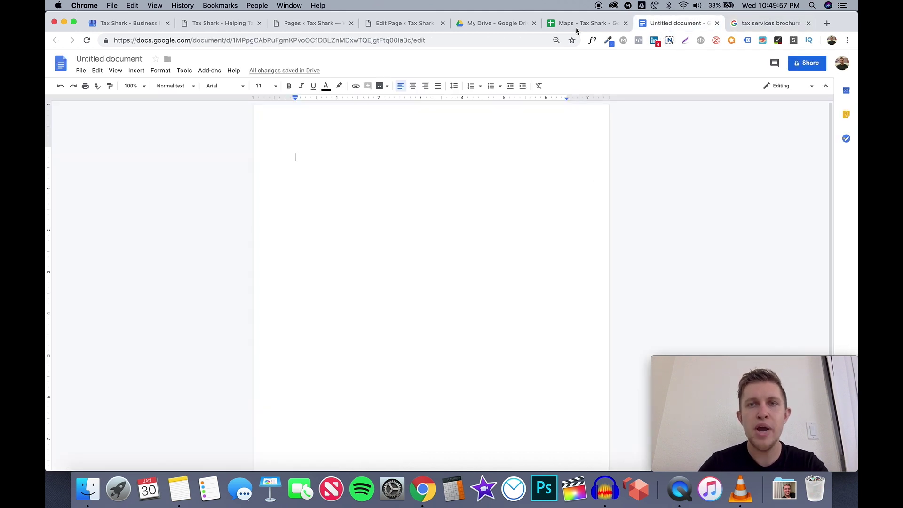
left_click(577, 28)
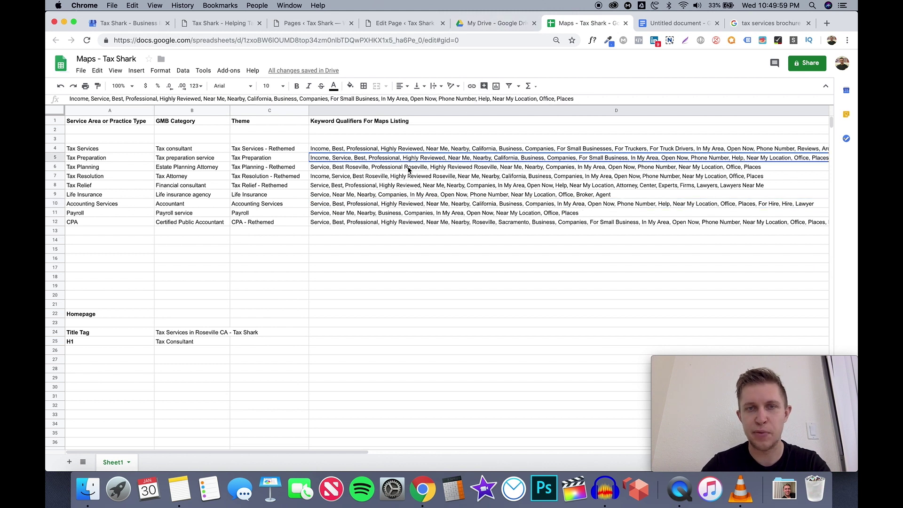
left_click(408, 170)
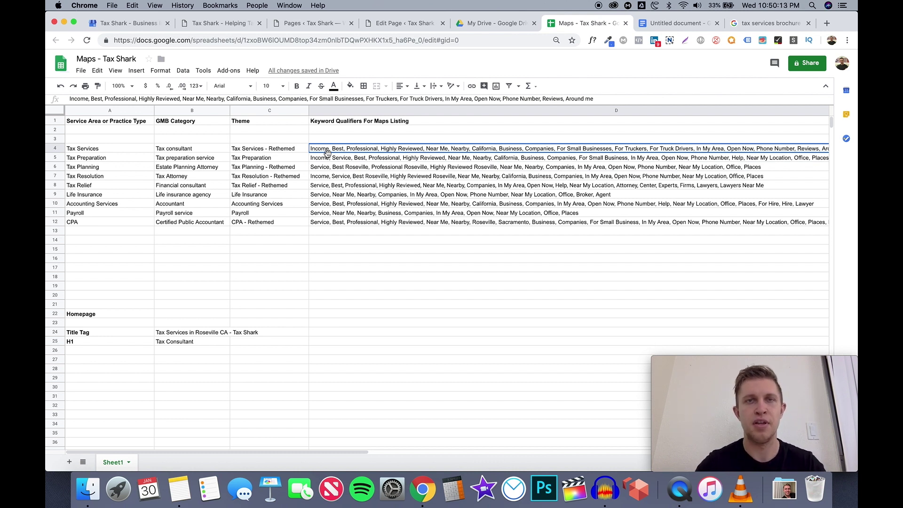
left_click(679, 24)
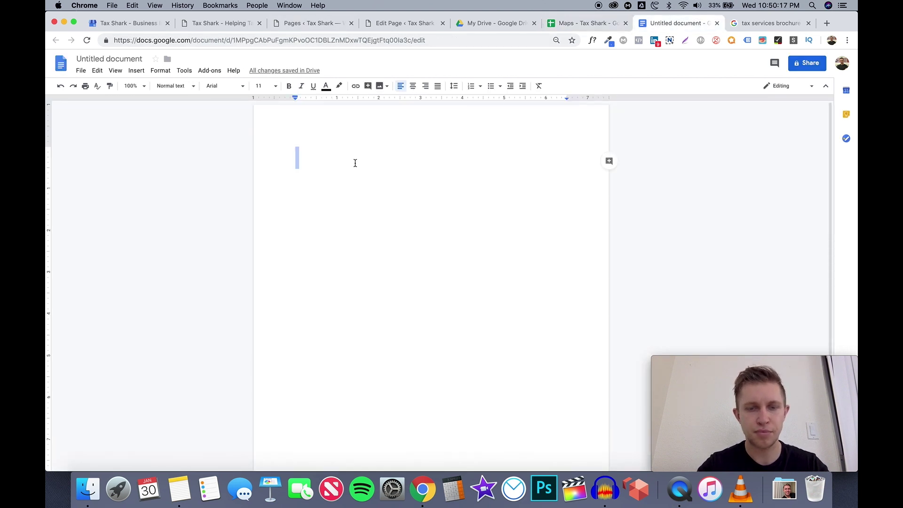
Write H1, H2 and H3 on separate lines and add a dash after H1
left_click(346, 160)
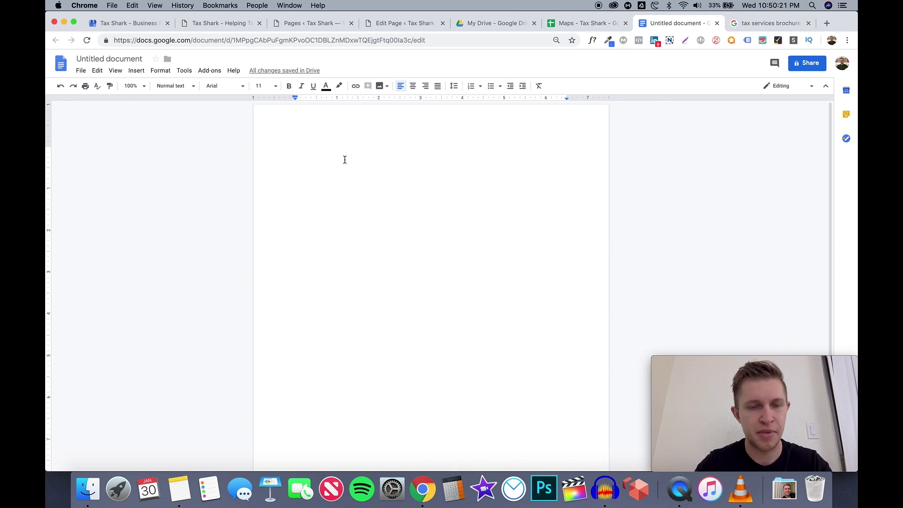
type("h1")
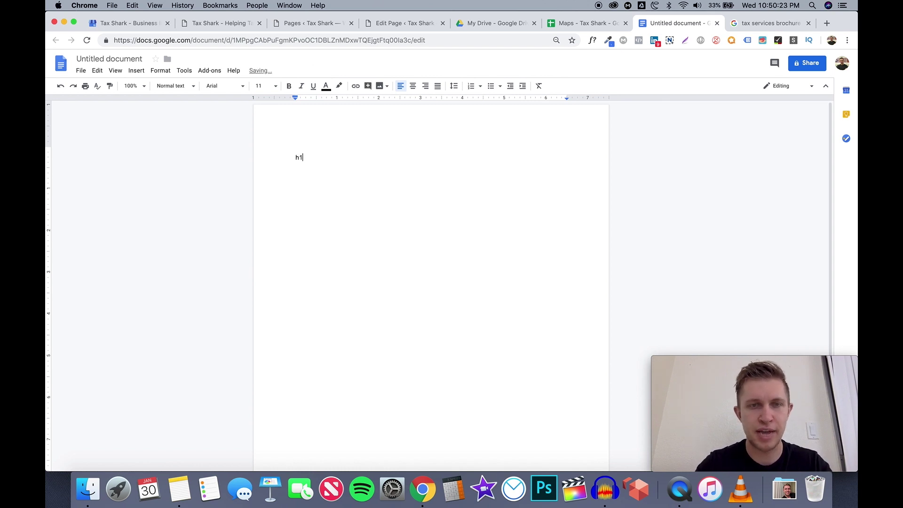
key("Return")
type("h2")
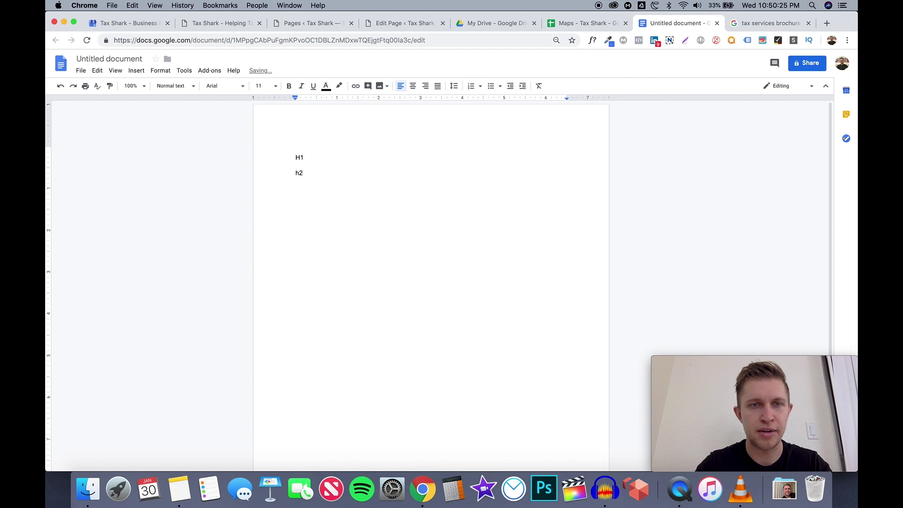
key("Return")
type("h3")
key("Return")
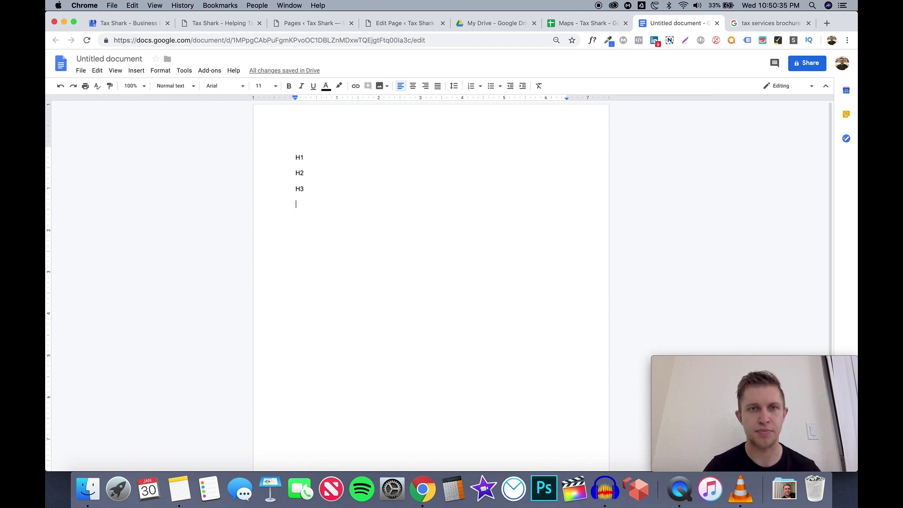
left_click(319, 158)
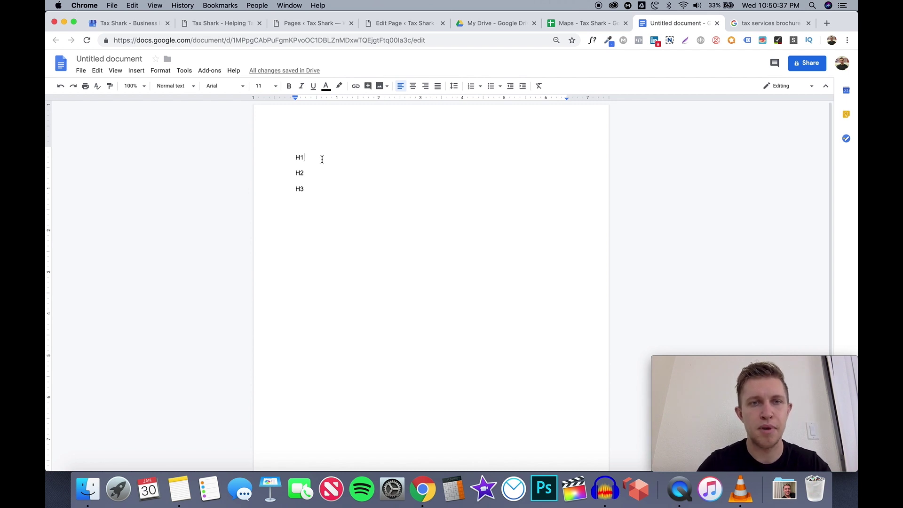
type("-")
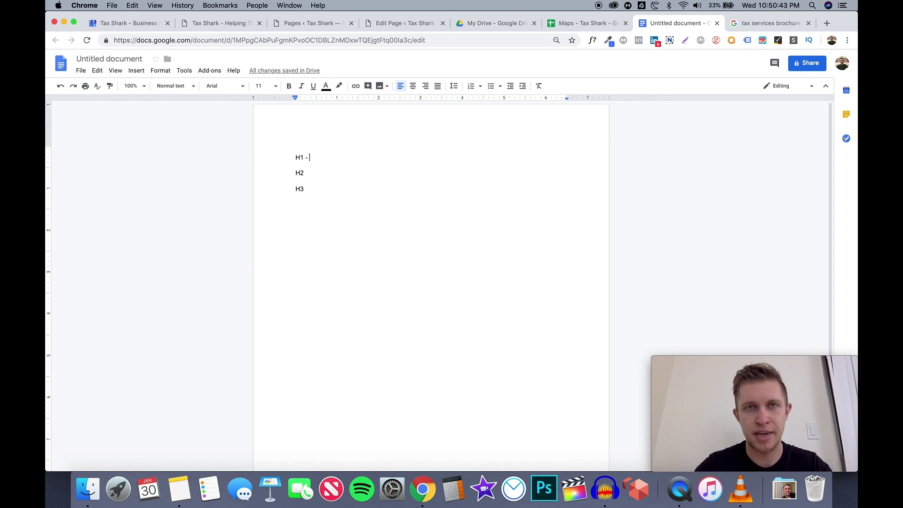
Copy the Roseville page title 'Tax Consultant - #1 Rated Roseville Tax Firm' and return to the keyword sheet
left_click(406, 25)
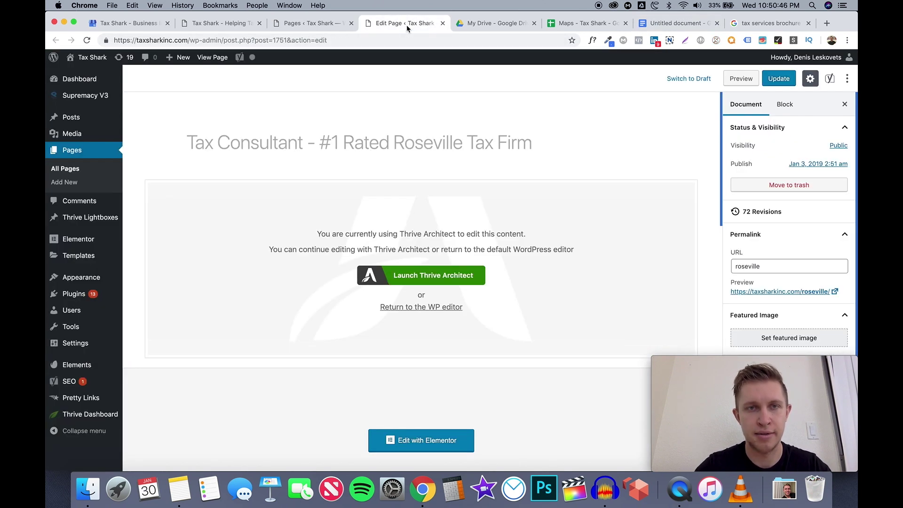
double_click(277, 144)
triple_click(277, 143)
left_click(312, 145)
scroll(312, 144, "down", 6)
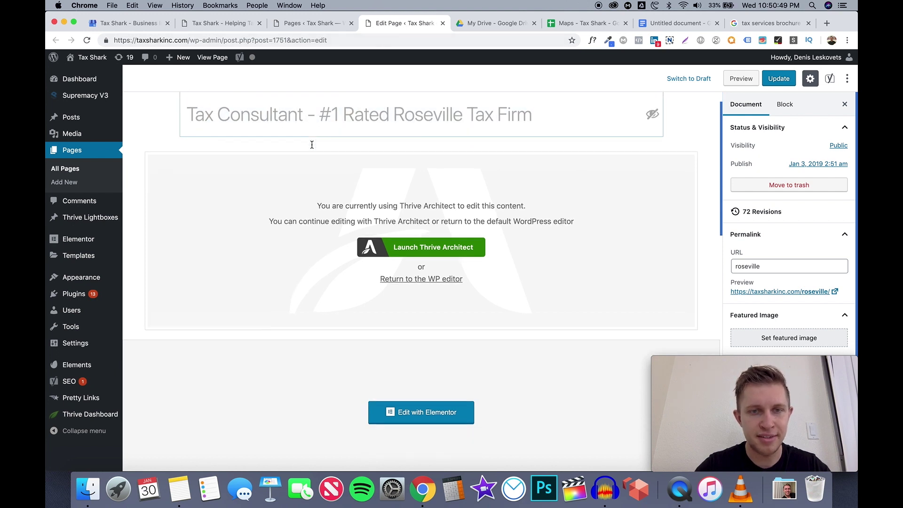
scroll(312, 145, "down", 15)
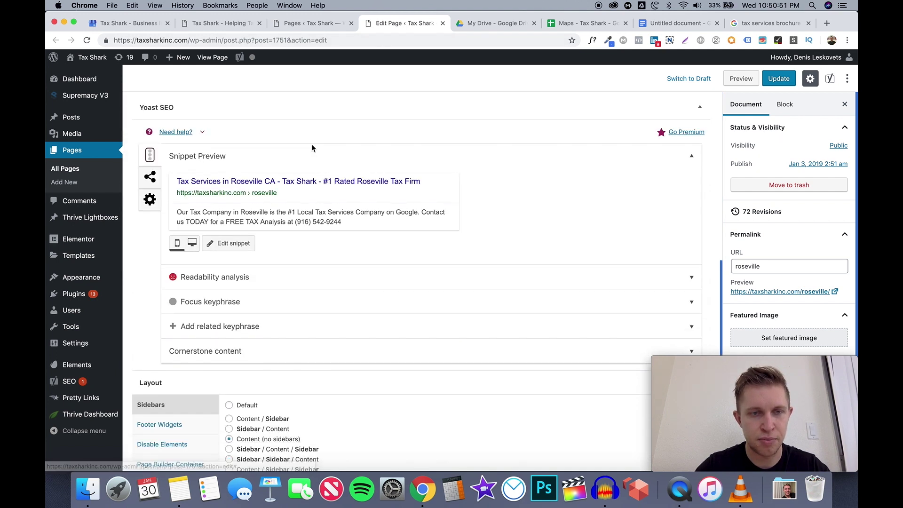
scroll(313, 148, "up", 20)
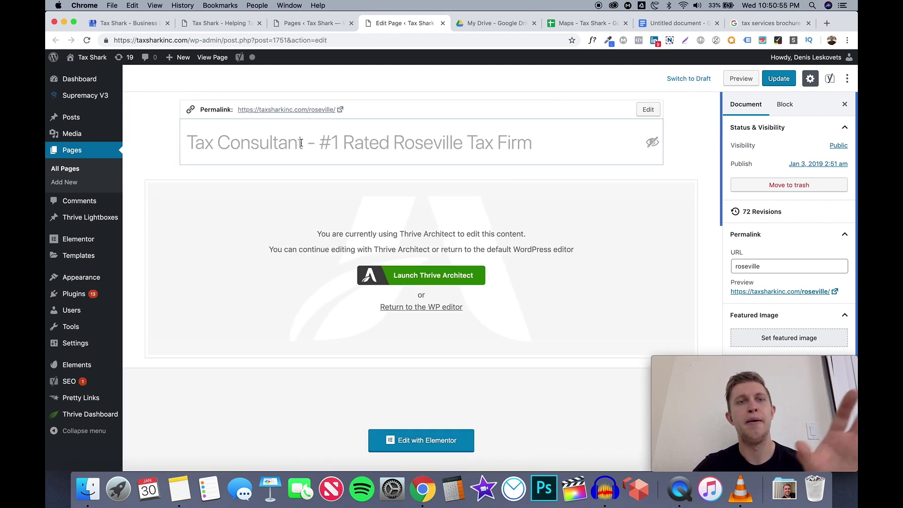
left_click_drag(187, 140, 302, 145)
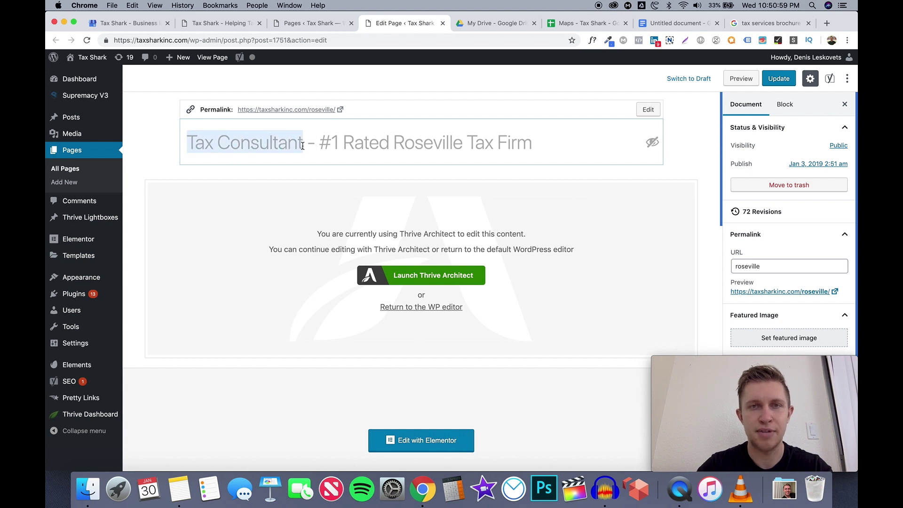
left_click(357, 159)
key("super+a")
key("super+c")
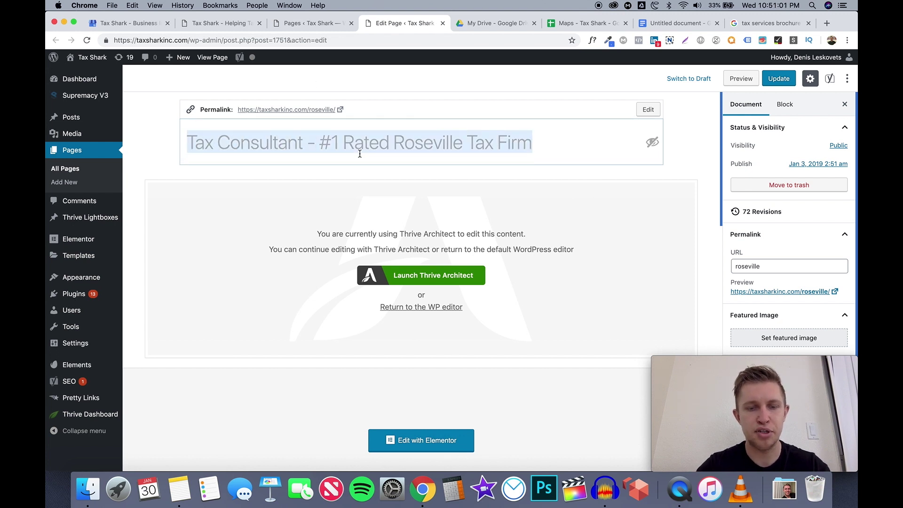
left_click(630, 28)
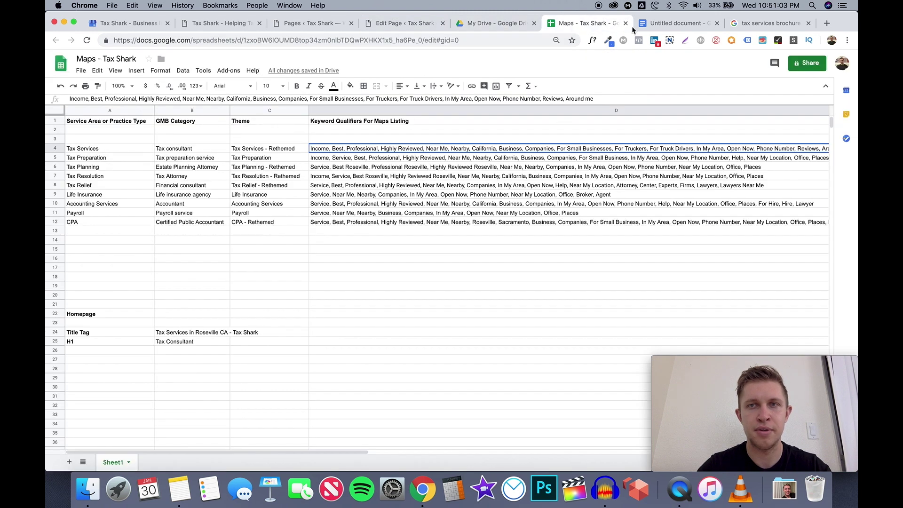
Paste the title into the outline so the H1 line reads 'H1 - Tax Consultant - #1 Rated Roseville Tax Firm'
left_click(659, 24)
key("super+v")
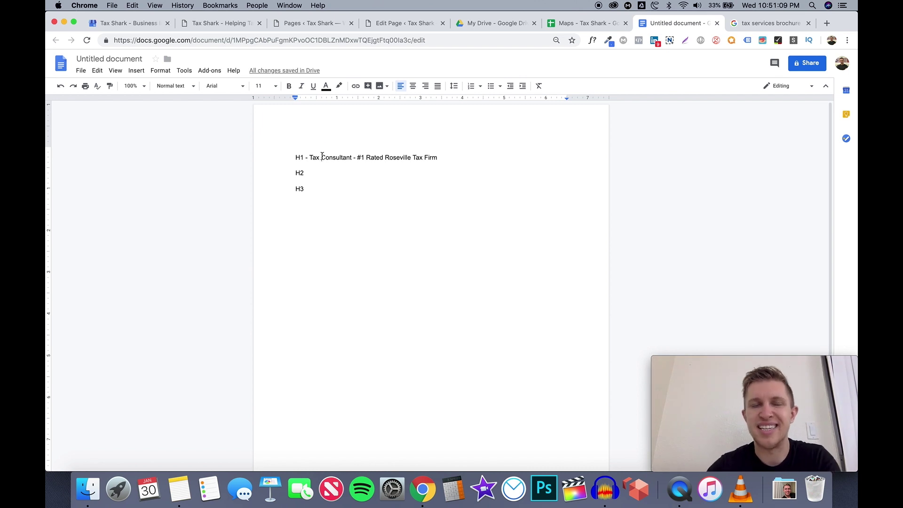
left_click_drag(322, 157, 352, 158)
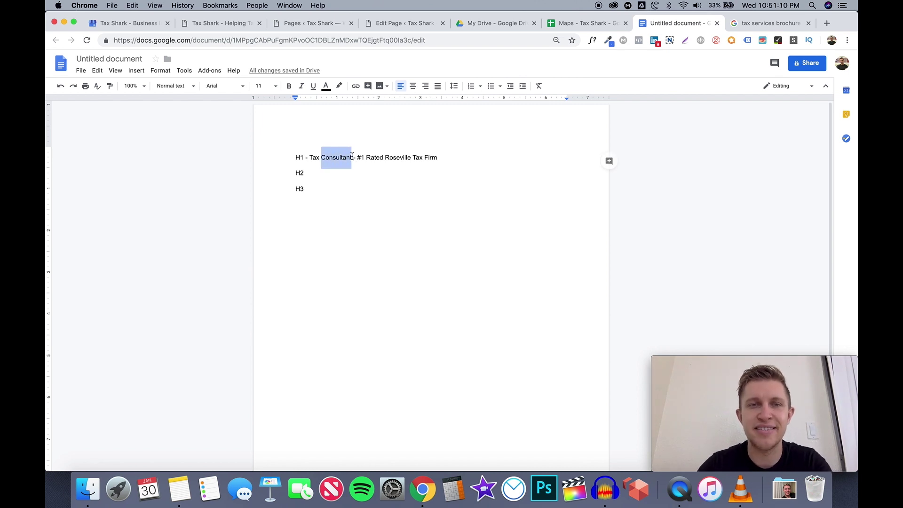
left_click(389, 144)
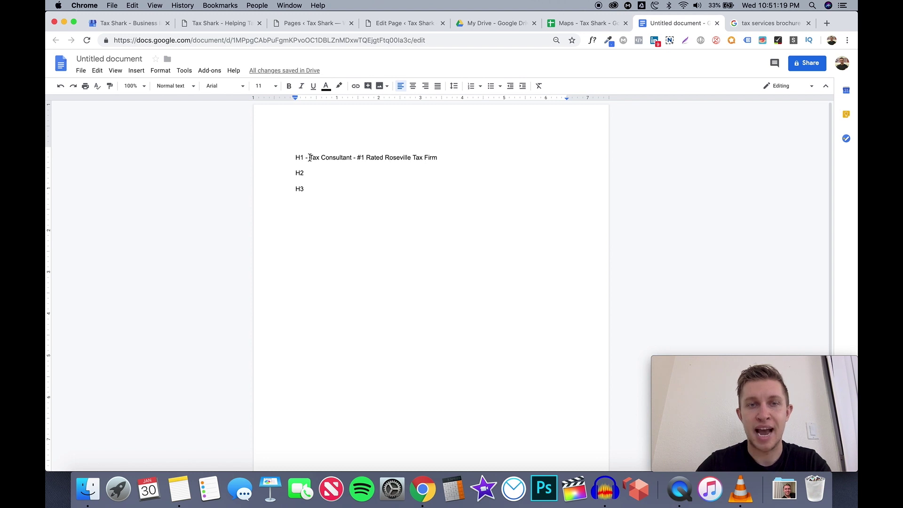
left_click_drag(309, 158, 353, 159)
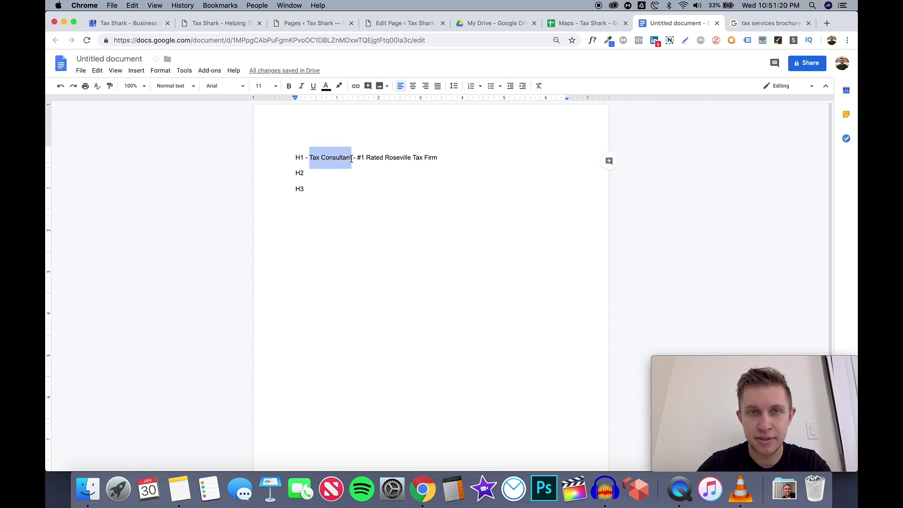
left_click(404, 23)
left_click(320, 22)
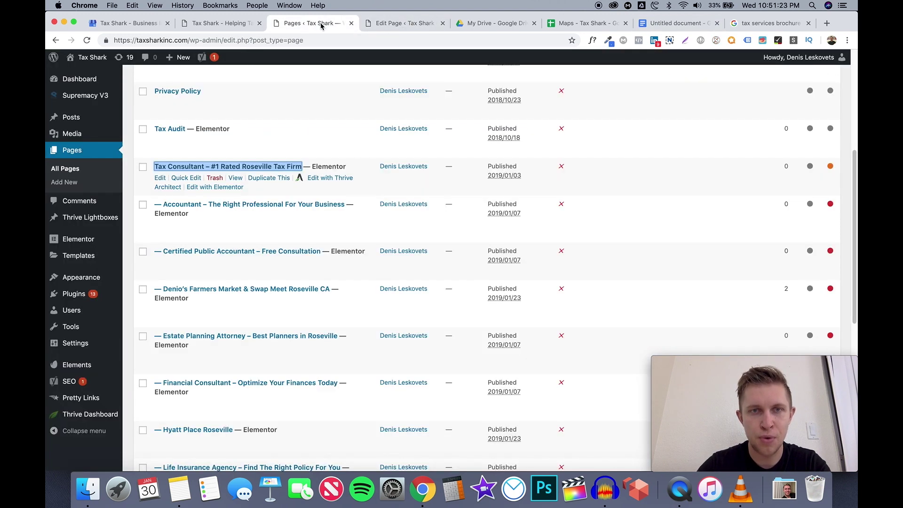
View the Tax Shark homepage, then the GMB listing's category editor with Tax consultant as primary
left_click(242, 24)
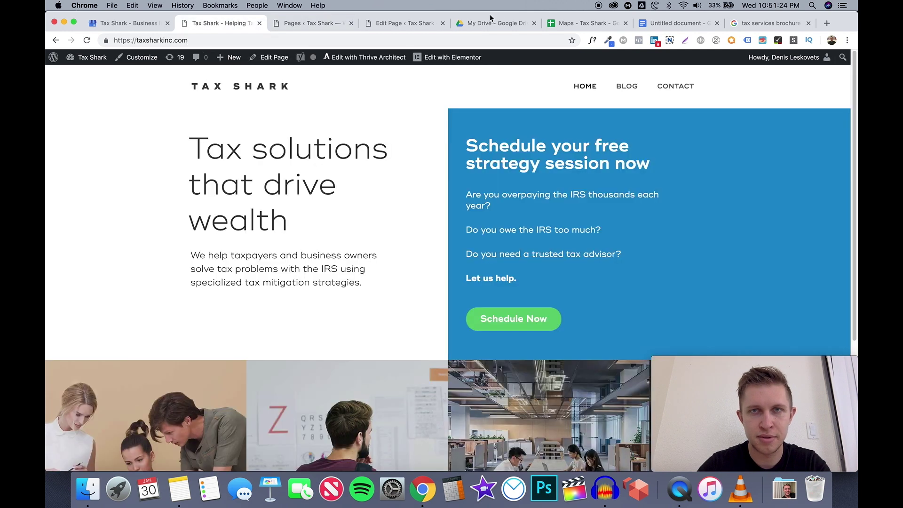
left_click(133, 23)
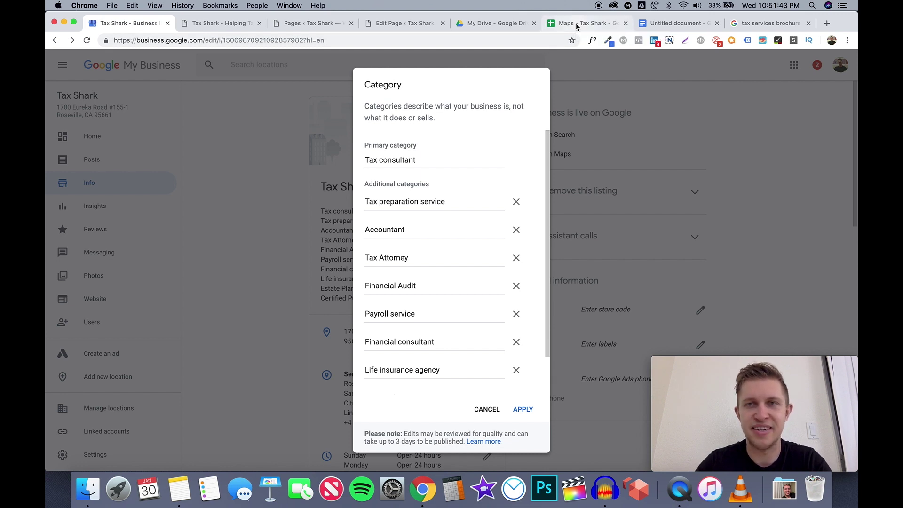
Check the Tax Services and Tax consultant entries in the Maps keyword sheet, then return to the outline
left_click(577, 26)
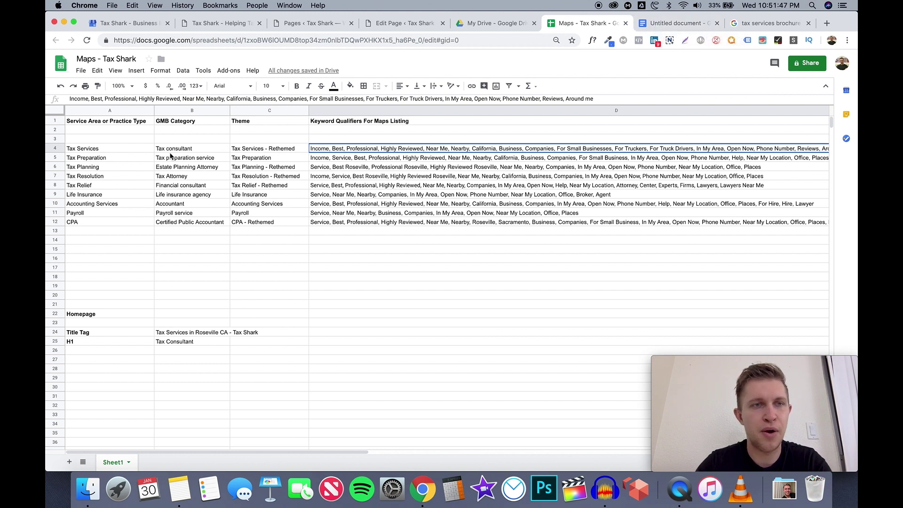
left_click(132, 151)
left_click(171, 151)
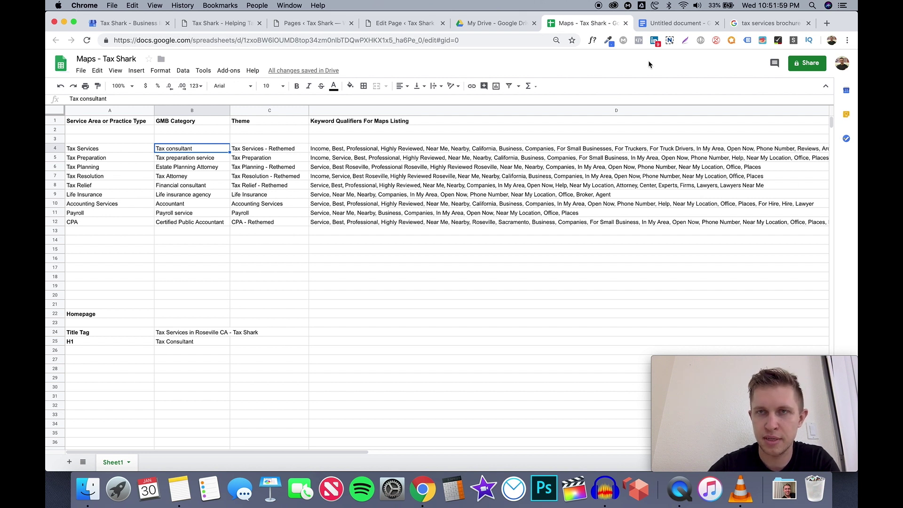
left_click(669, 28)
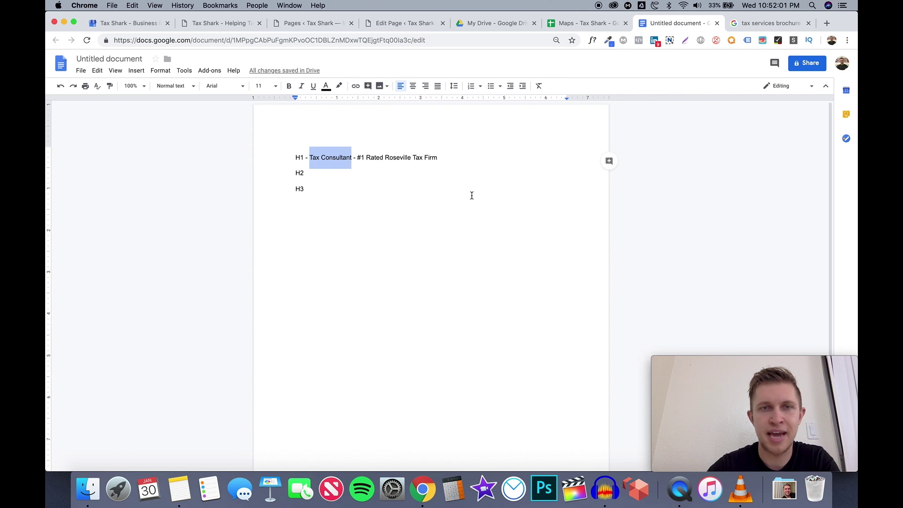
Highlight '#1 Rated Roseville Tax Firm' in the outline's H1 line
left_click(392, 187)
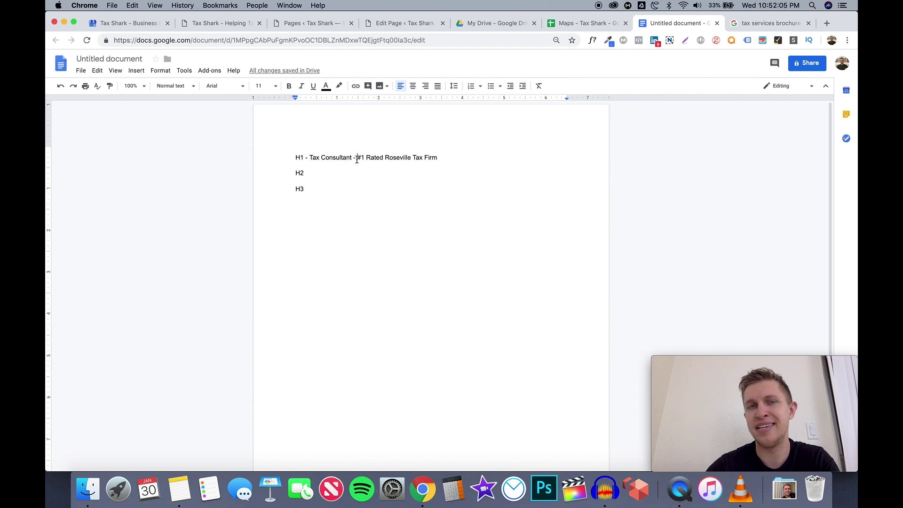
left_click_drag(357, 159, 436, 160)
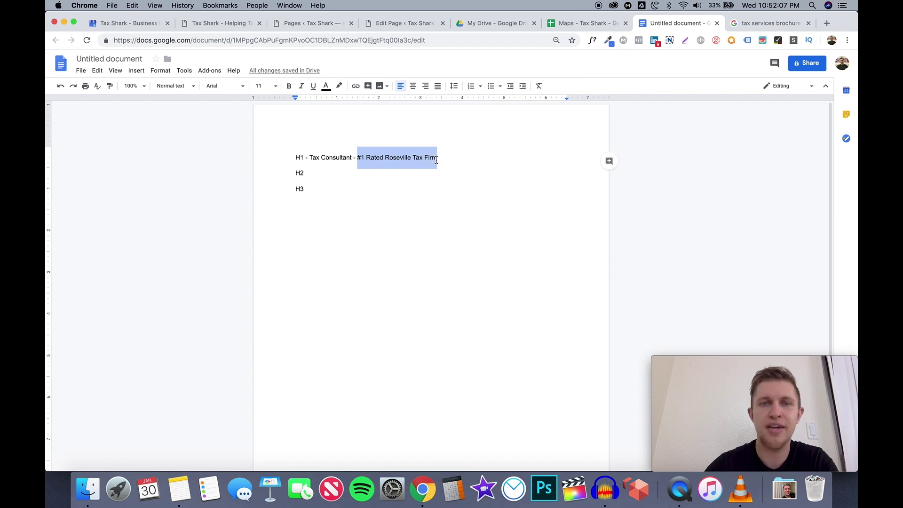
left_click(436, 160)
left_click_drag(357, 159, 444, 158)
left_click(439, 158)
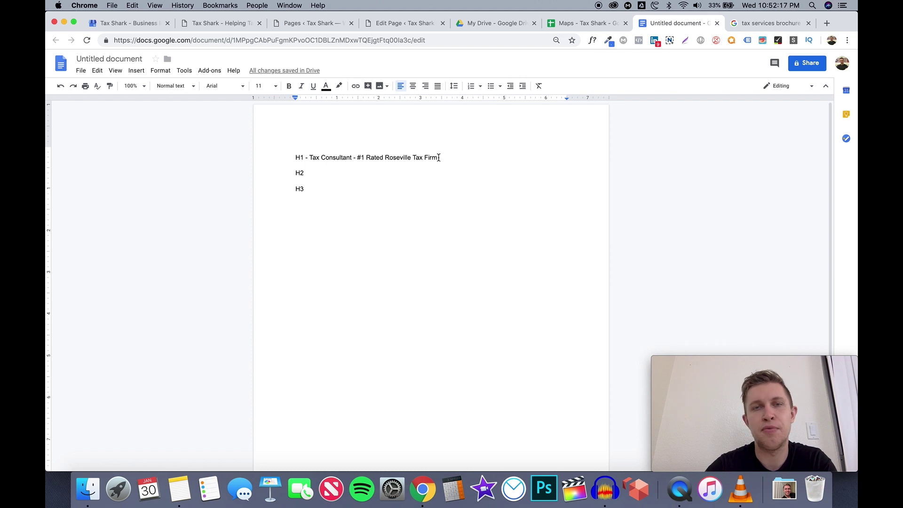
left_click_drag(358, 158, 436, 159)
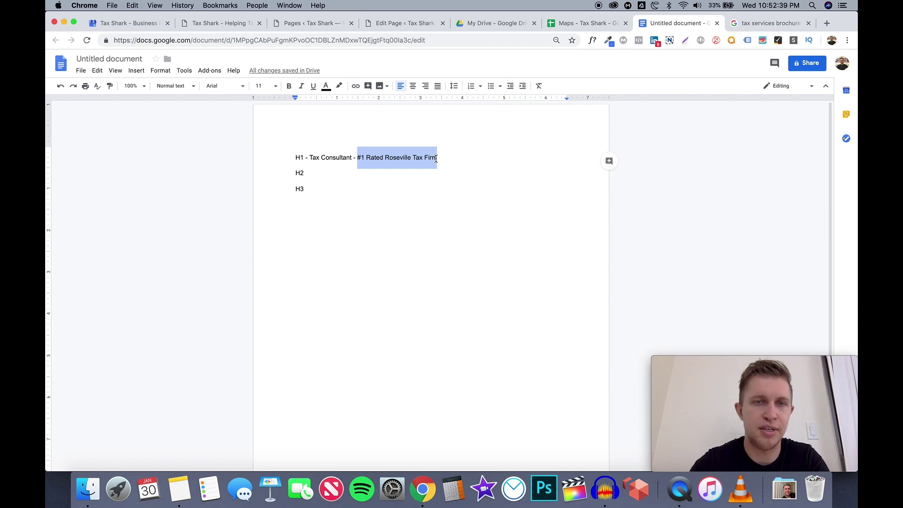
Add a dash after H2 so the line reads 'H2 -', then go to My Drive
left_click(342, 174)
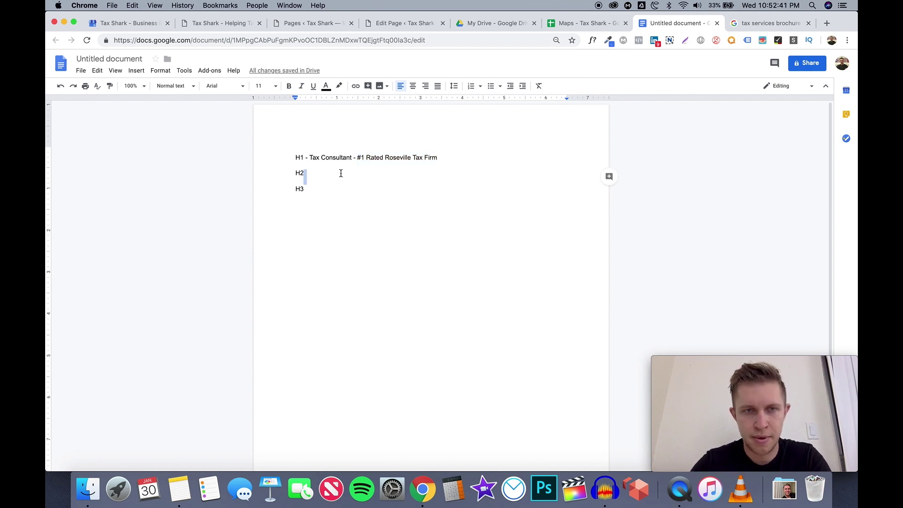
type("-")
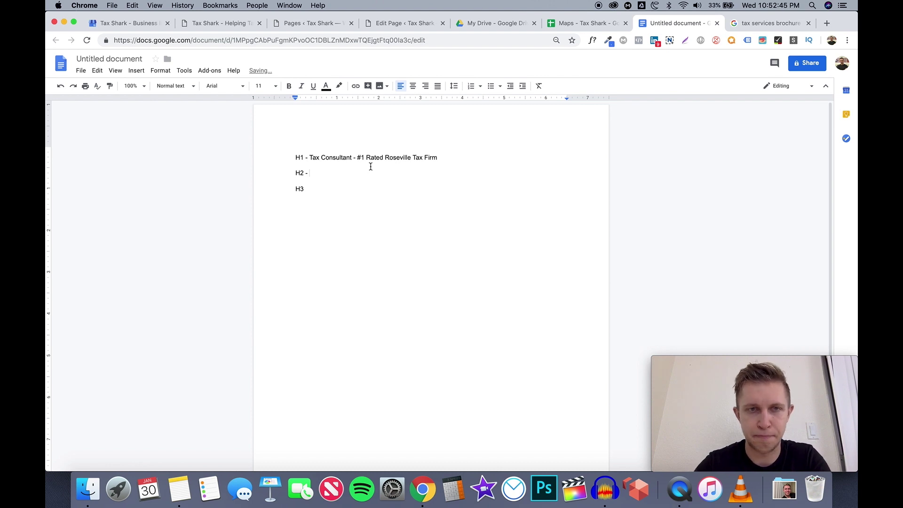
left_click(577, 24)
left_click(663, 27)
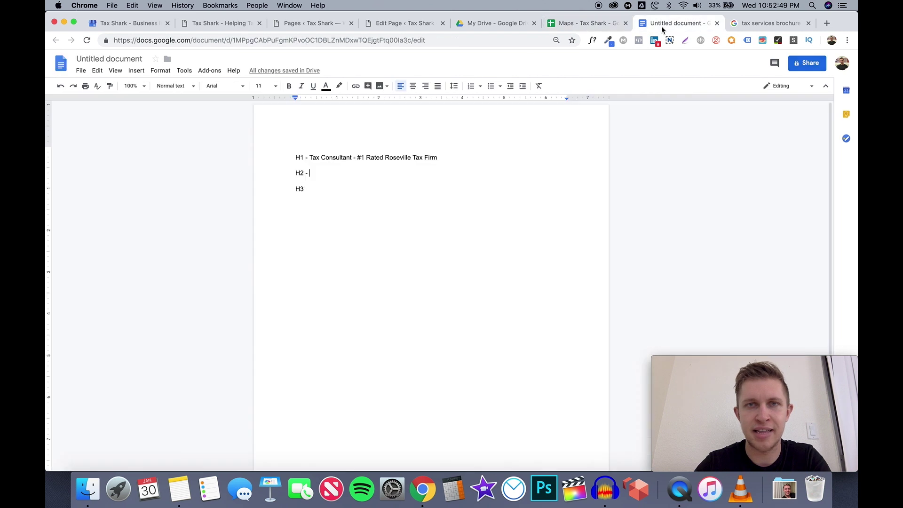
left_click(594, 25)
left_click(495, 22)
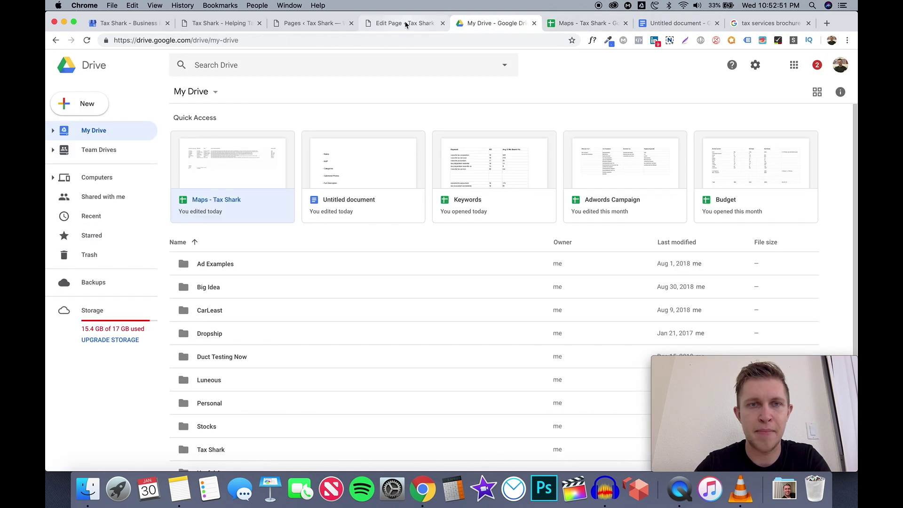
Launch Elementor from the Roseville page's edit screen to open its visual builder
left_click(396, 24)
scroll(309, 141, "down", 5)
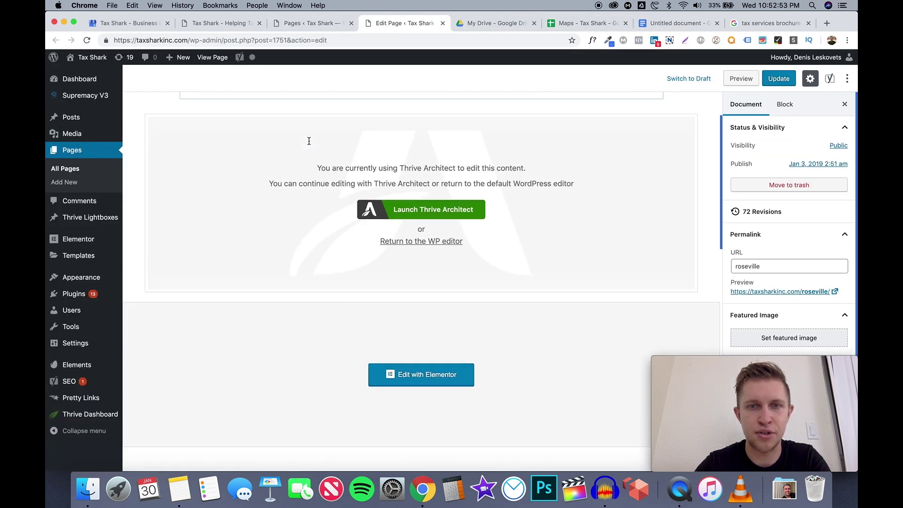
scroll(309, 141, "down", 2)
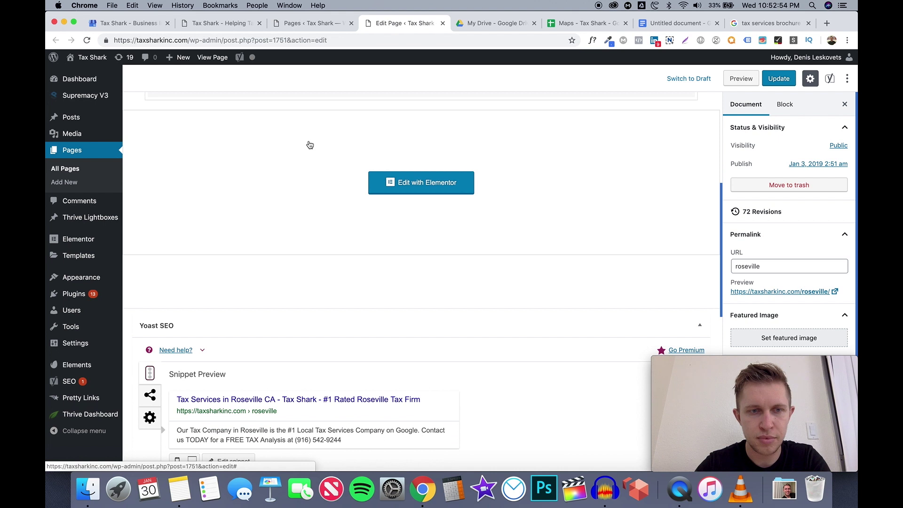
left_click(417, 182)
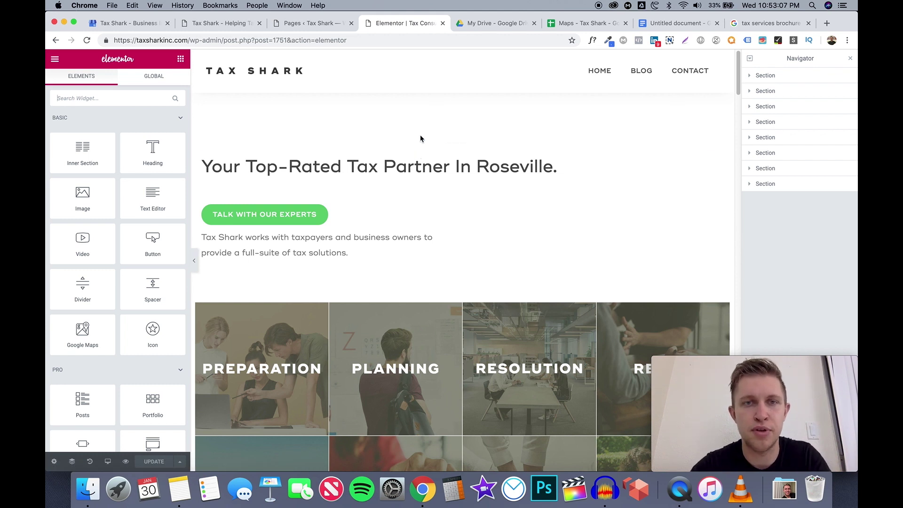
Select the invisible top heading, the H2 'Tax Services - Helping Roseville taxpayers.'
left_click(424, 102)
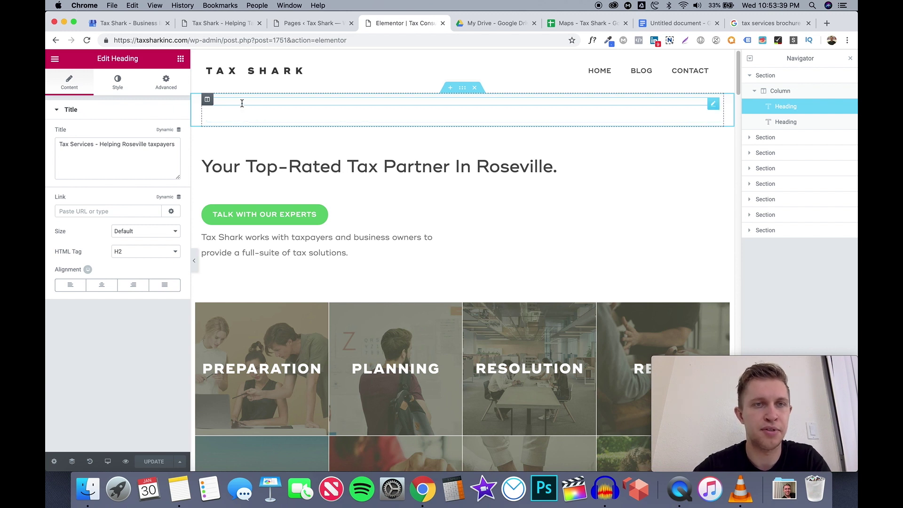
Give the top heading a font size of 17 and change its text from white to grey
left_click(171, 88)
left_click(130, 80)
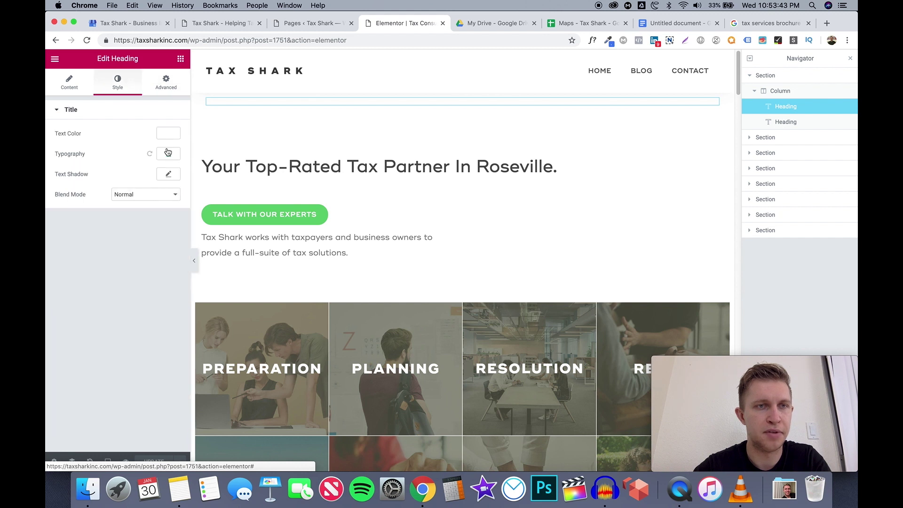
left_click(169, 153)
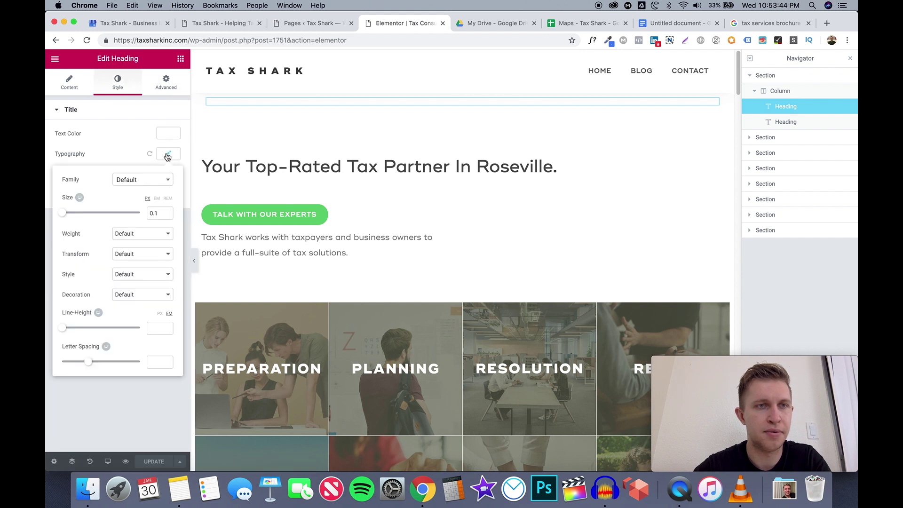
left_click(169, 212)
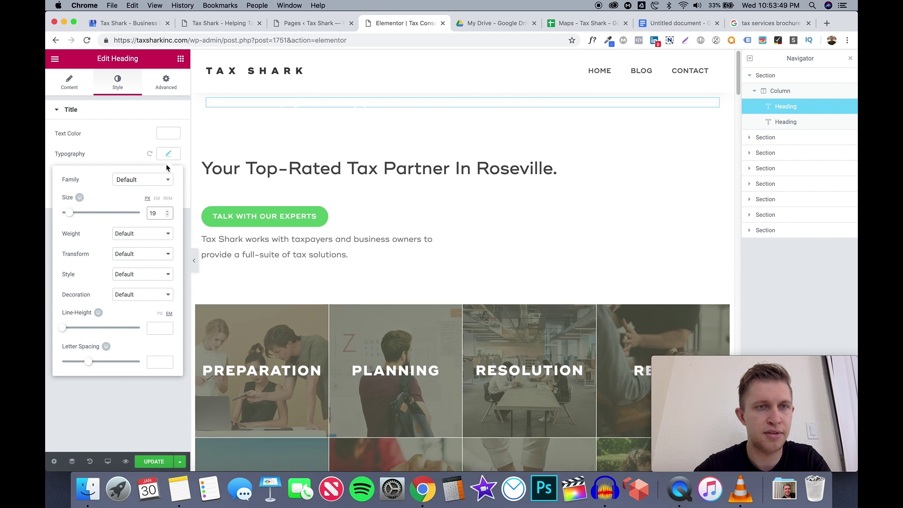
left_click(169, 134)
left_click_drag(114, 187, 53, 196)
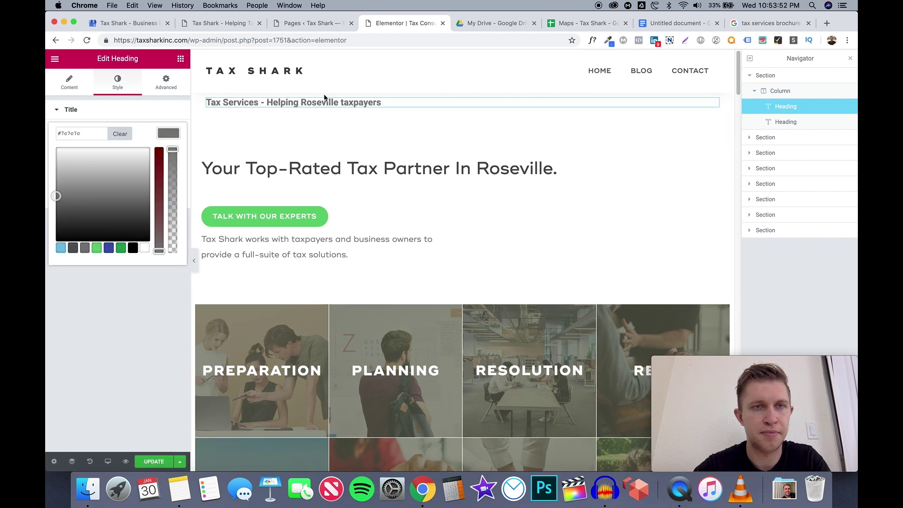
Give the bullet-list heading below it grey text and a font size of 17
left_click(290, 120)
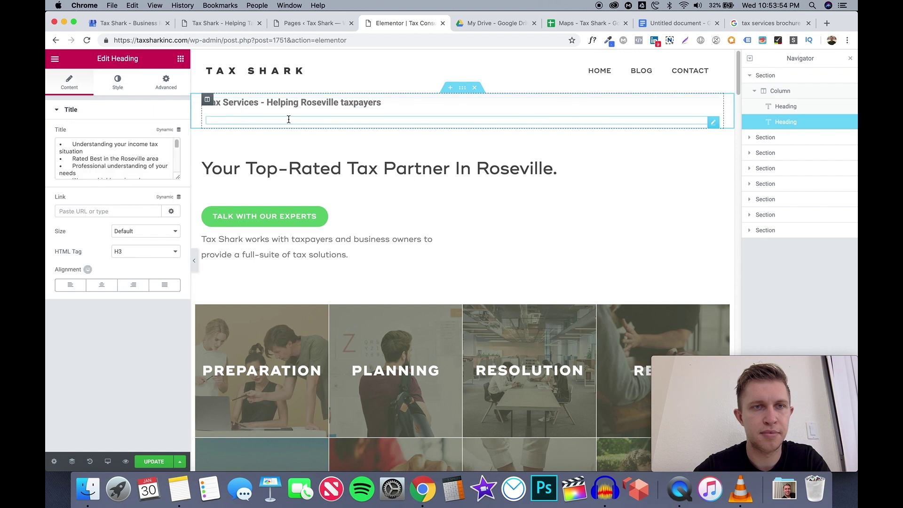
left_click(120, 88)
left_click(162, 138)
left_click_drag(70, 176, 46, 201)
left_click(173, 155)
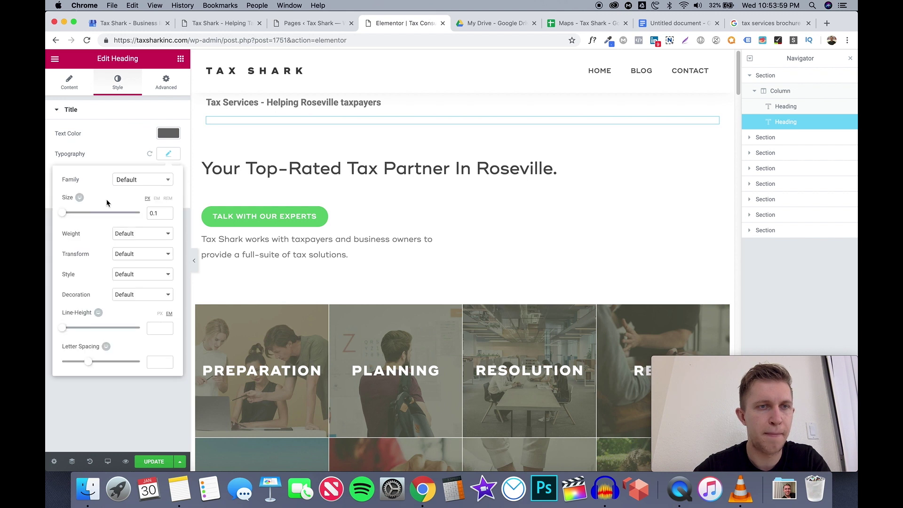
left_click(160, 214)
type("8")
left_click(167, 212)
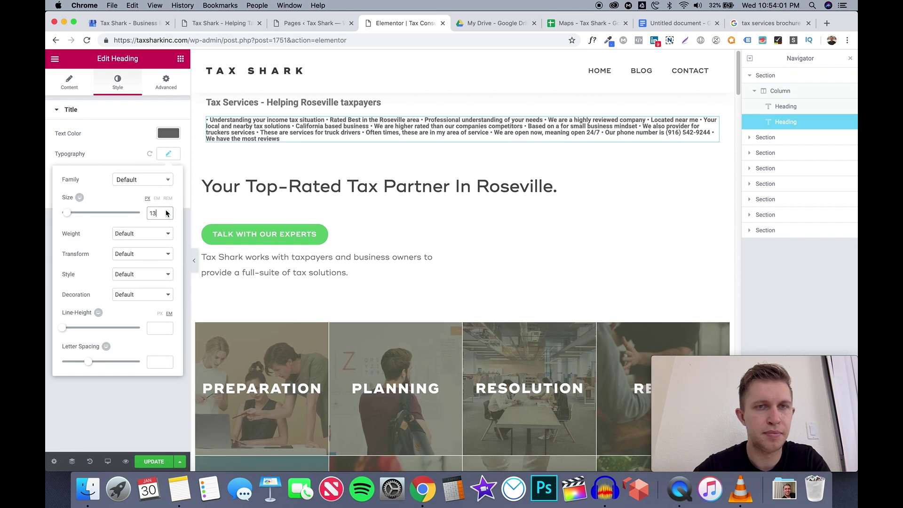
left_click(167, 211)
left_click(167, 212)
left_click(167, 212)
left_click(167, 212)
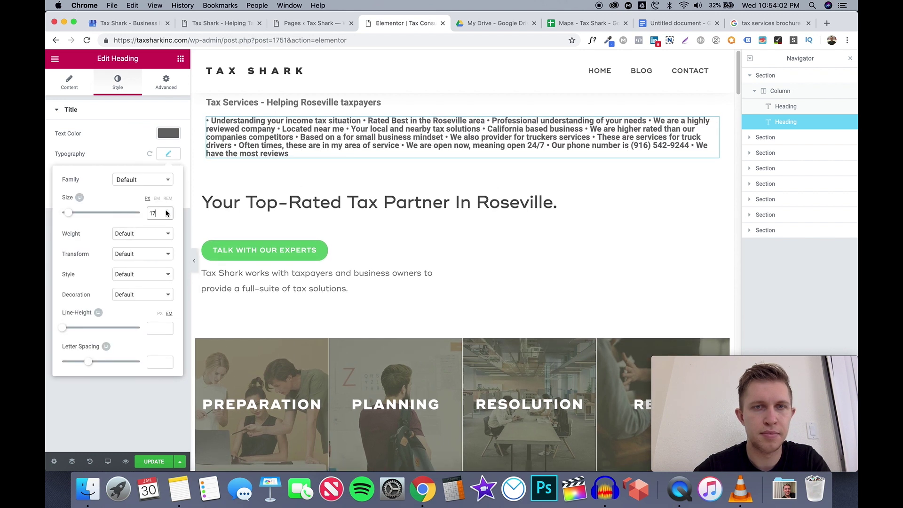
left_click(101, 408)
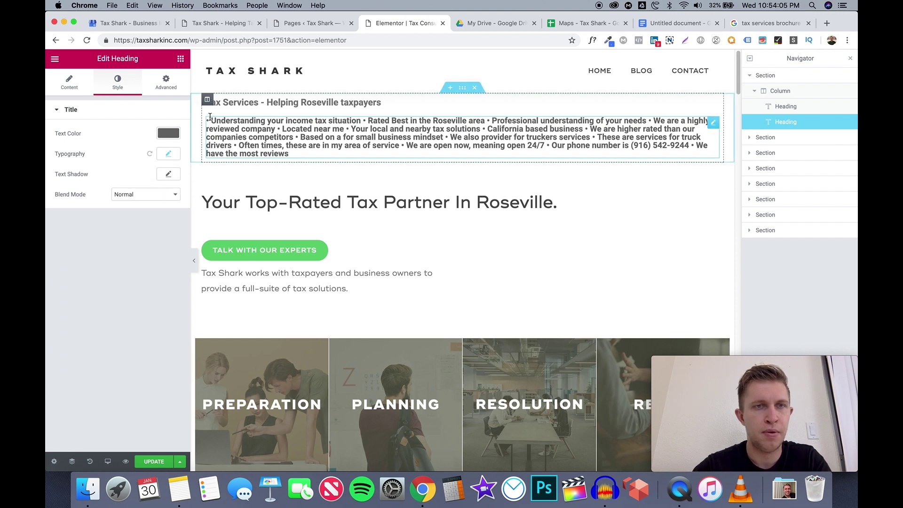
Prefix the top heading's title with 'H2'
left_click(219, 102)
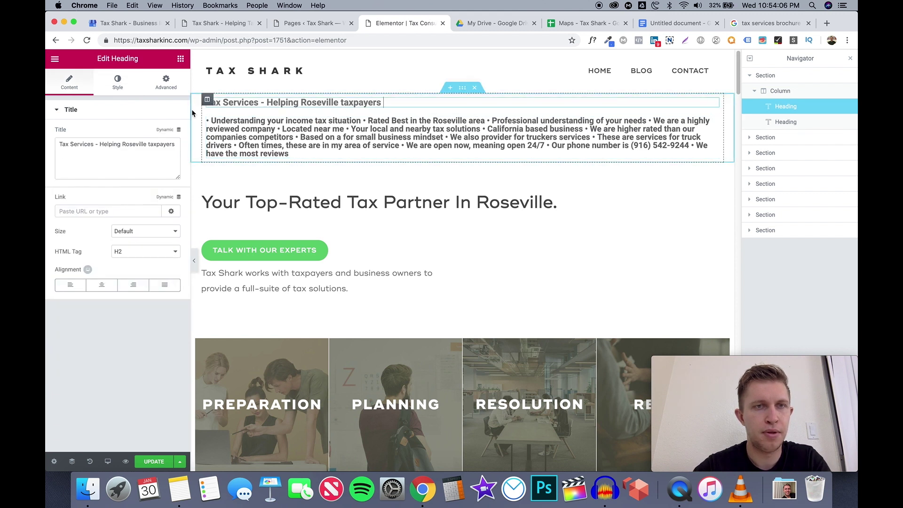
left_click(60, 144)
type("H2")
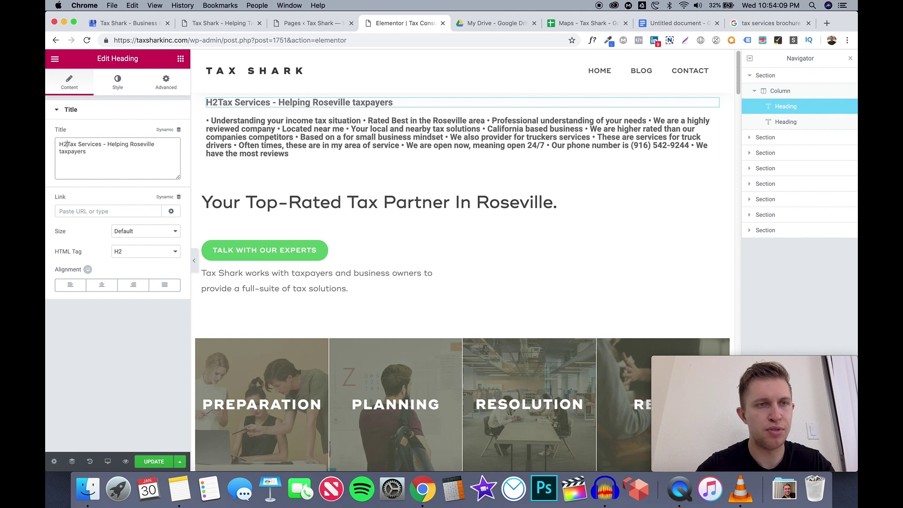
left_click(257, 121)
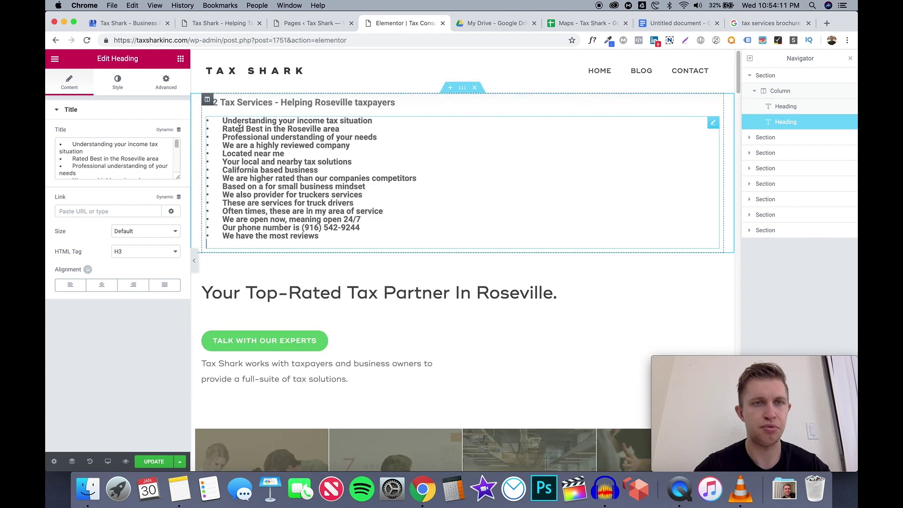
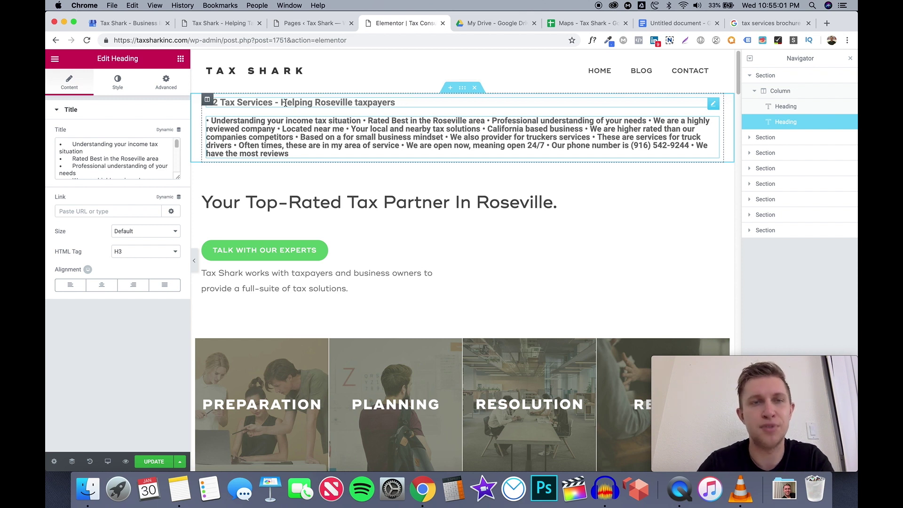
Select the first Heading widget, the H2 'Tax Services - Helping Roseville taxpayers', in the Navigator
left_click(243, 109)
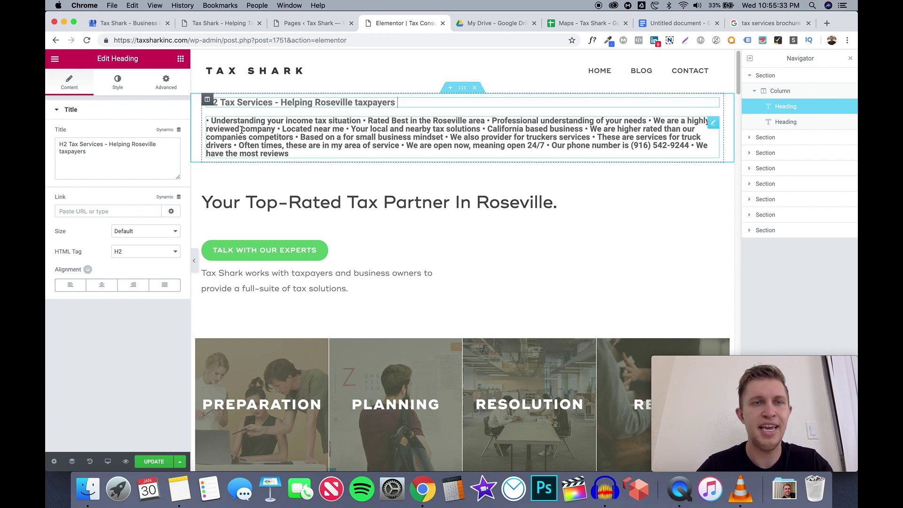
Select the second Heading widget, the bulleted keyword list tagged H3, in the Navigator
left_click(242, 130)
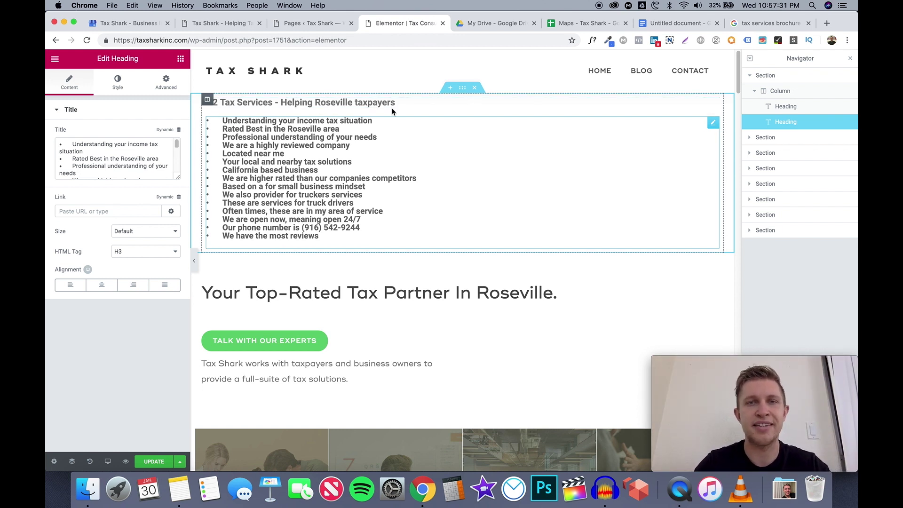
Look up the Tax Services keyword qualifiers in cell D4 and close the My Drive tab
left_click(583, 23)
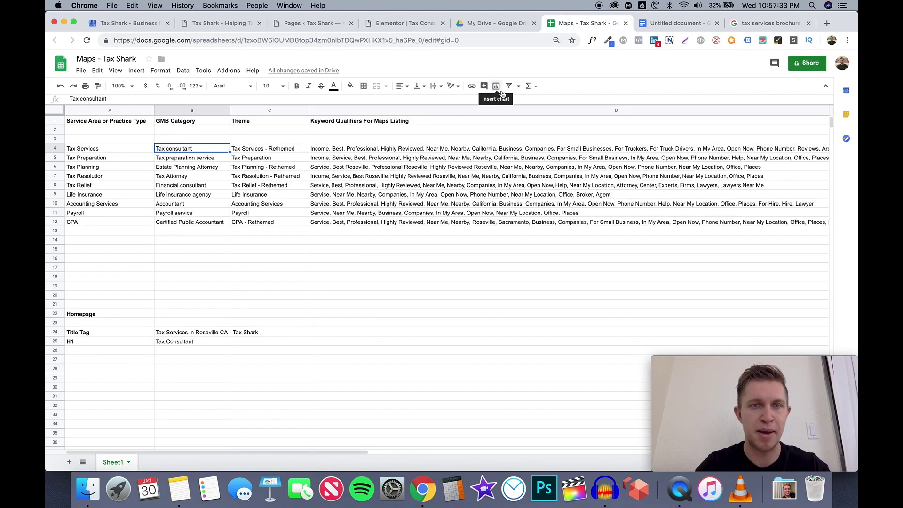
left_click(344, 150)
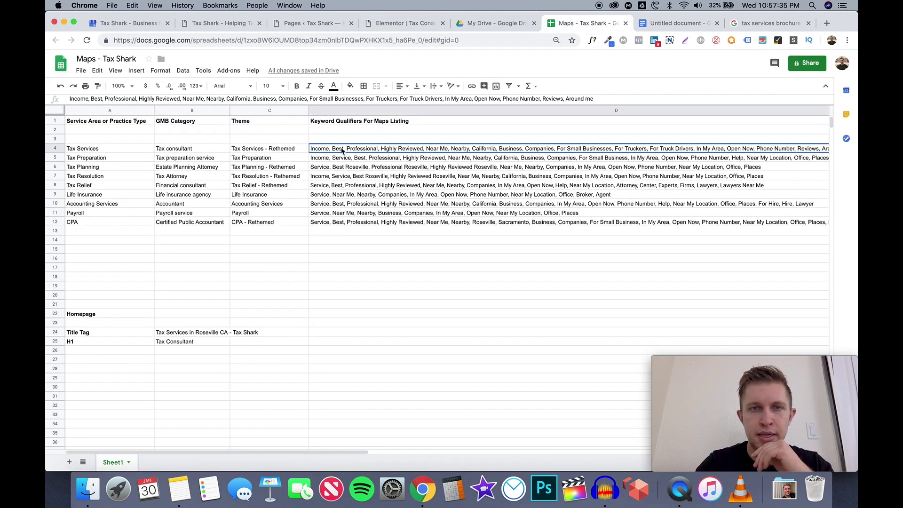
left_click(489, 28)
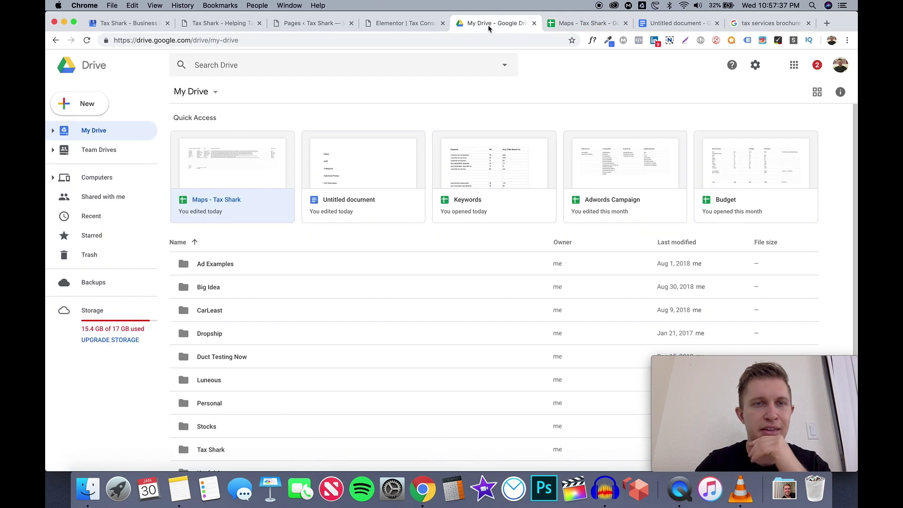
left_click(534, 23)
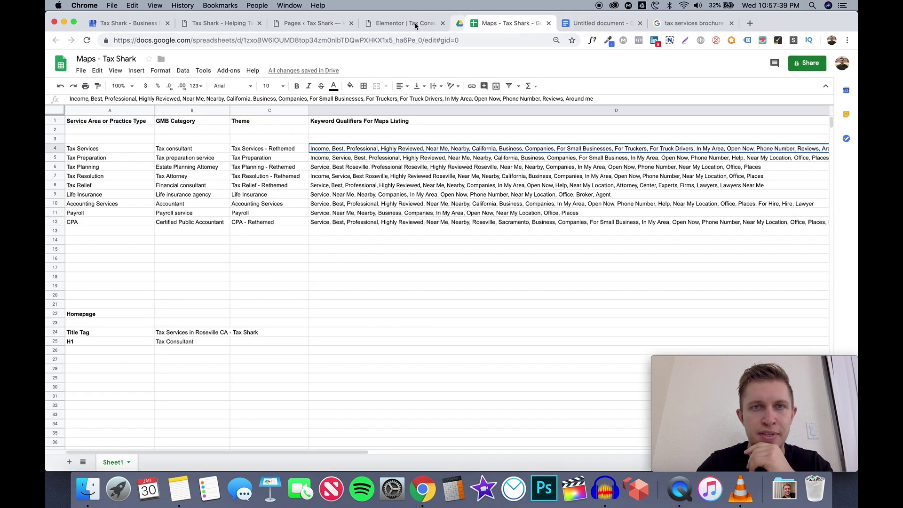
Compare the page's keyword headings against the spreadsheet keywords, ending in the Tax Shark page editor
left_click(413, 23)
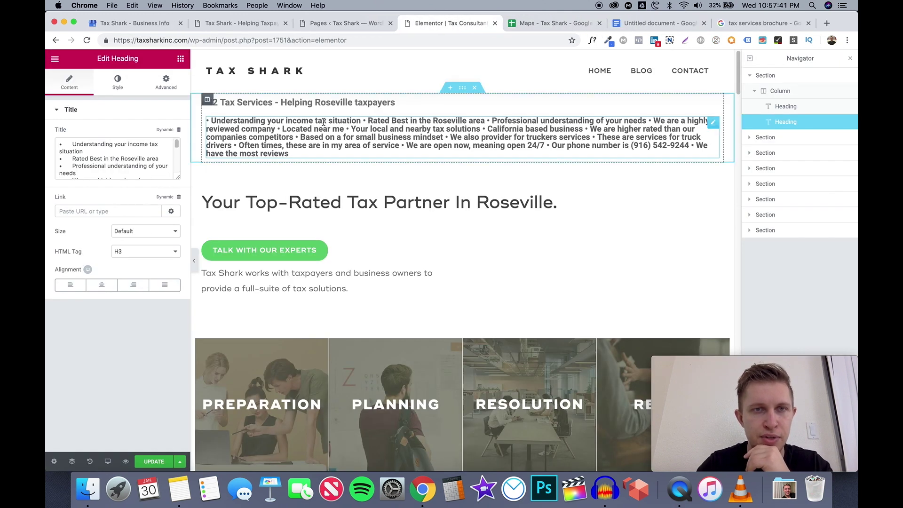
left_click(546, 22)
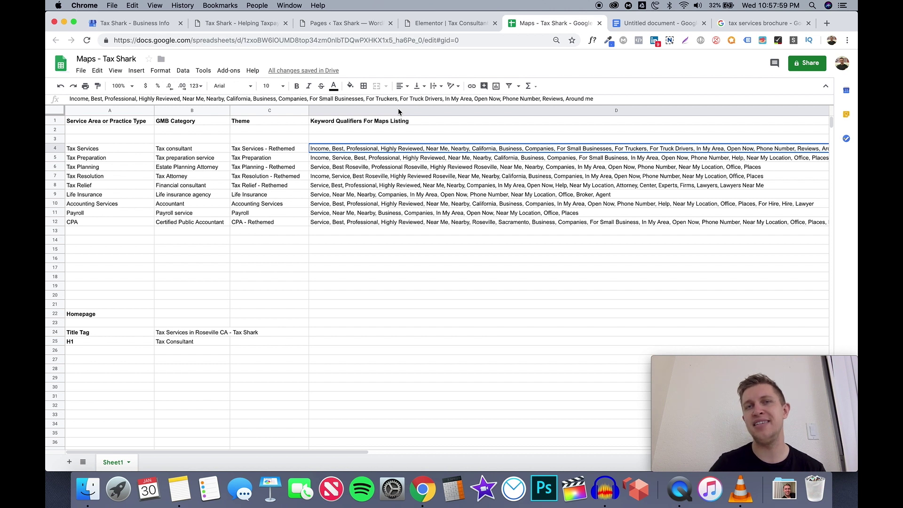
left_click(468, 29)
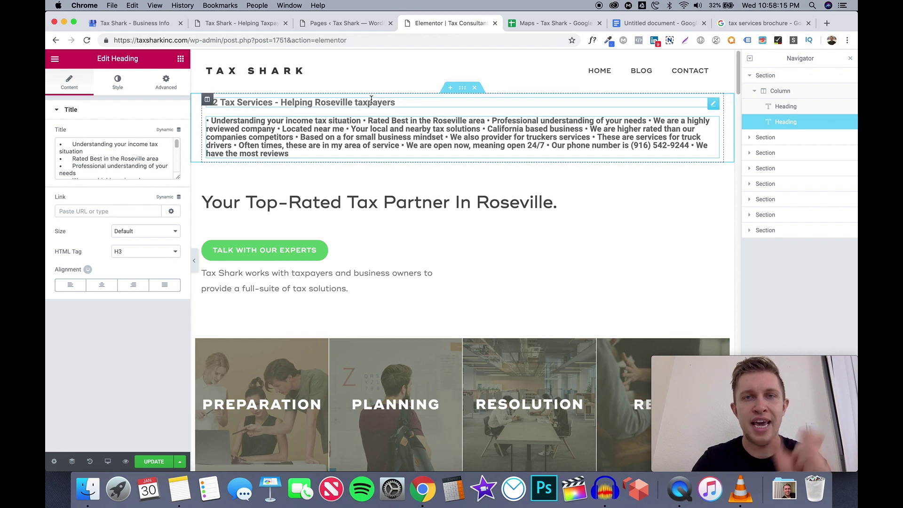
left_click(519, 29)
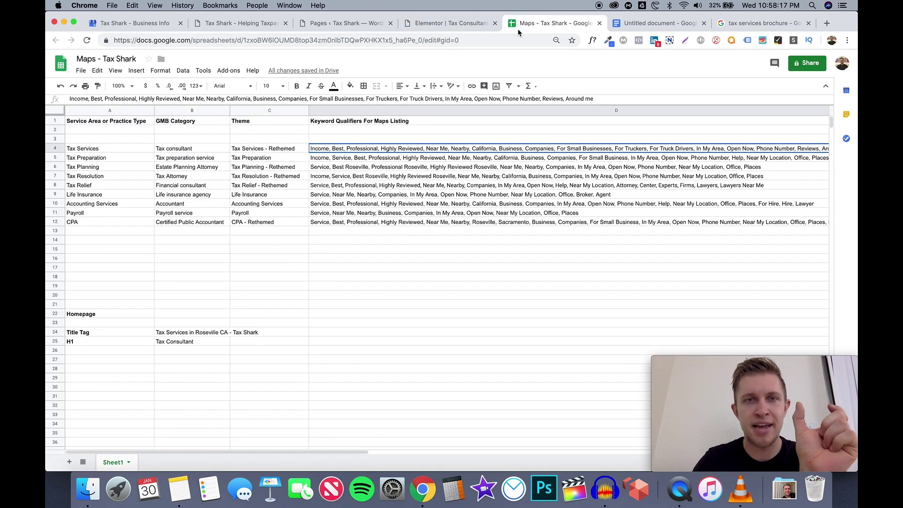
left_click(466, 29)
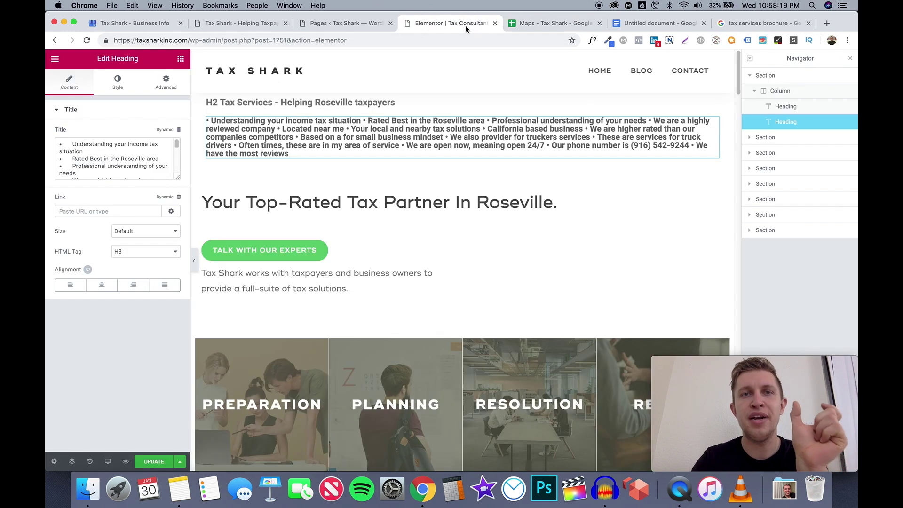
left_click(556, 28)
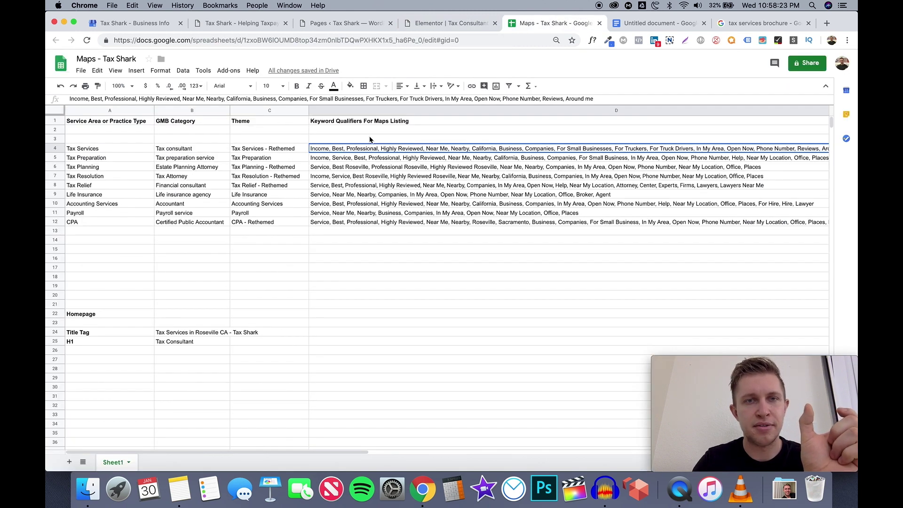
left_click(470, 24)
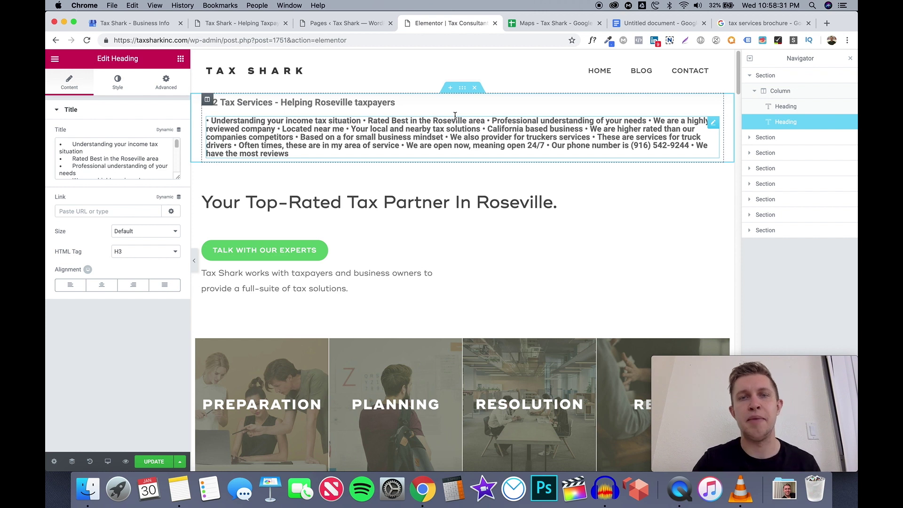
left_click(532, 28)
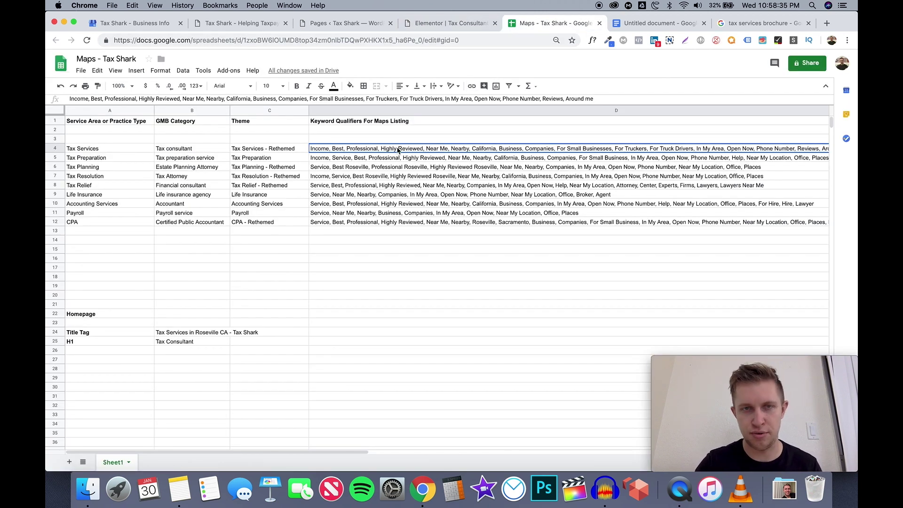
left_click(456, 25)
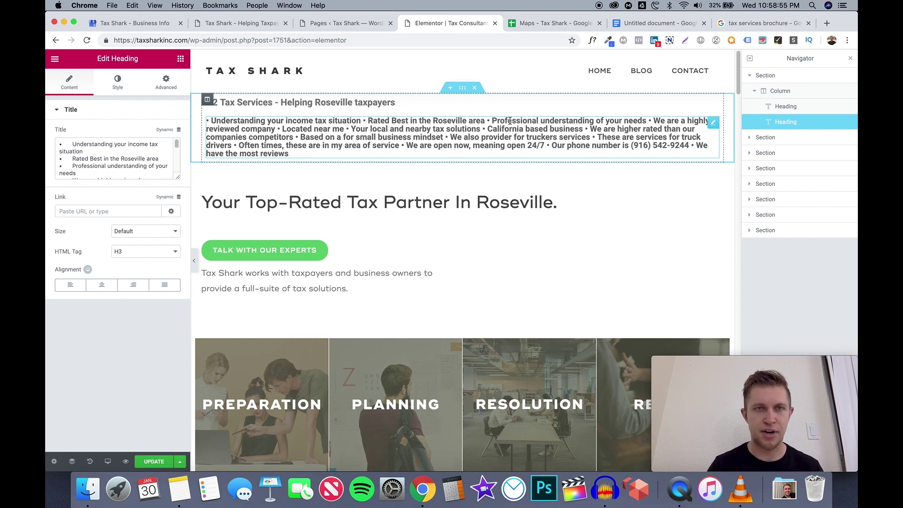
scroll(486, 237, "down", 1)
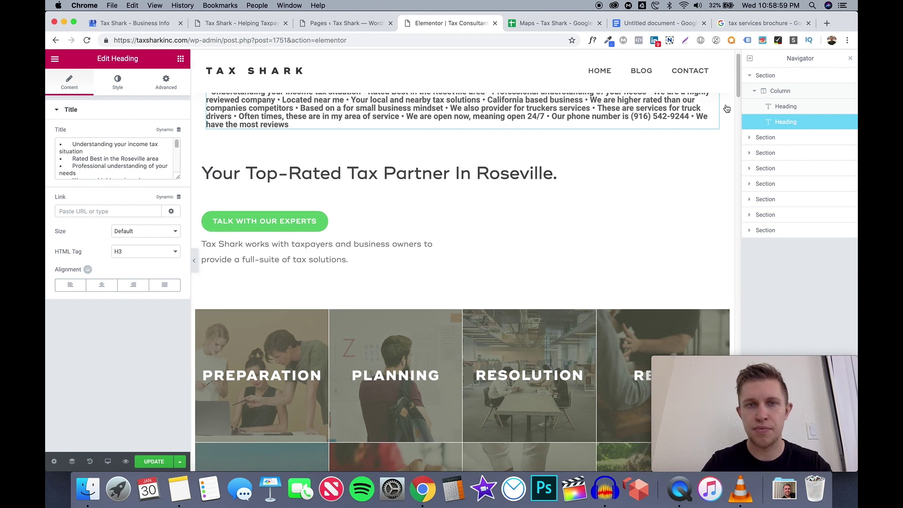
scroll(562, 240, "down", 5)
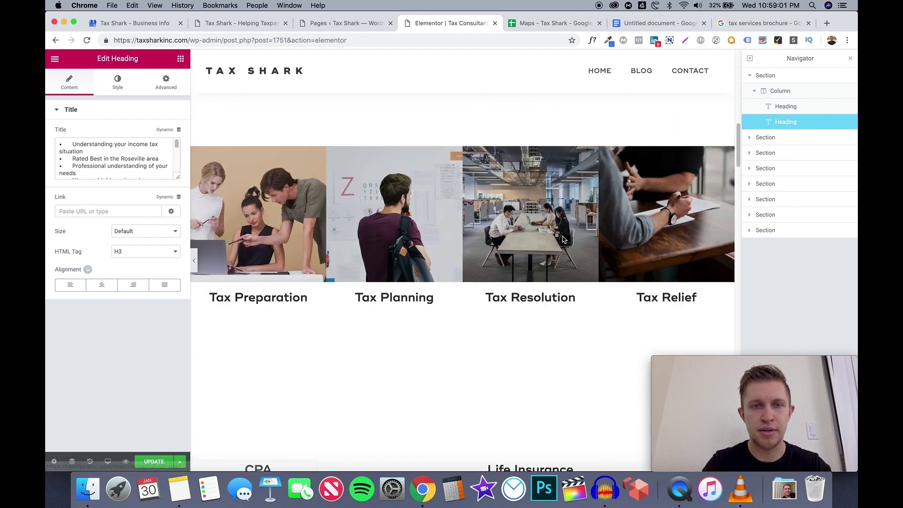
scroll(563, 240, "down", 3)
scroll(563, 240, "up", 5)
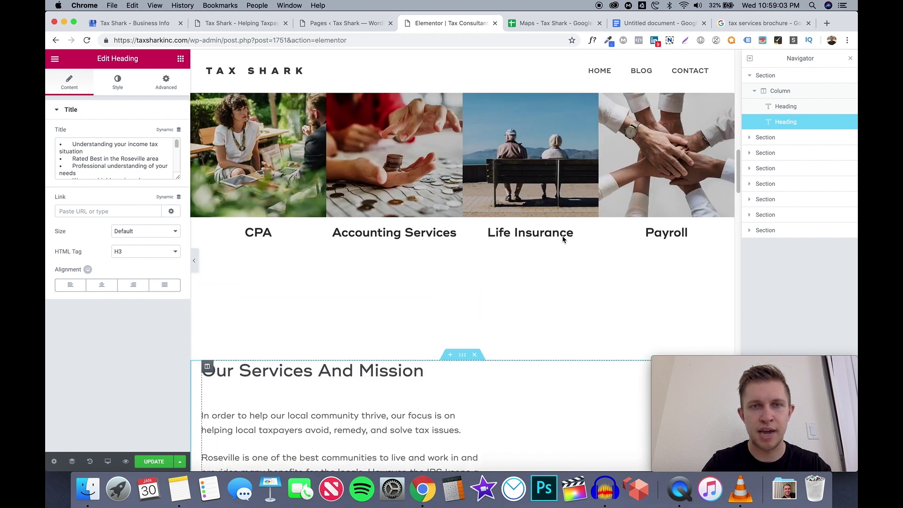
scroll(563, 240, "up", 2)
scroll(442, 251, "down", 4)
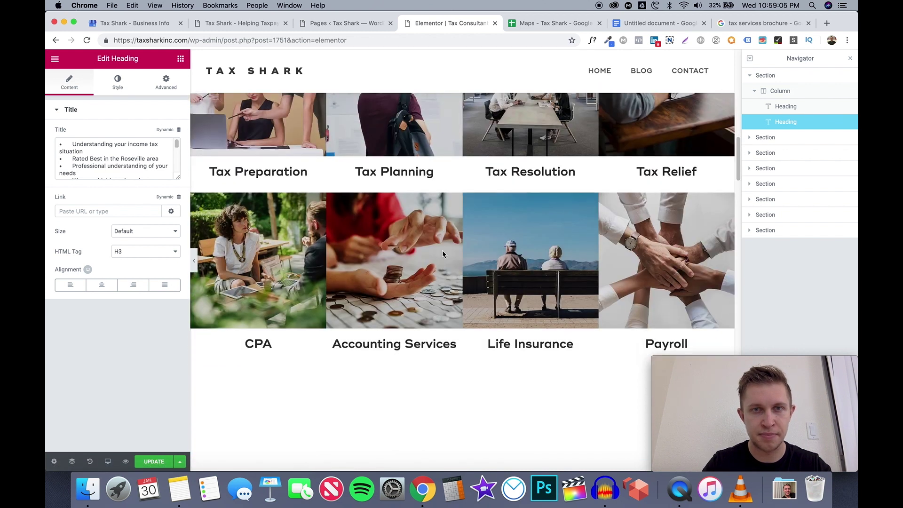
scroll(442, 252, "down", 15)
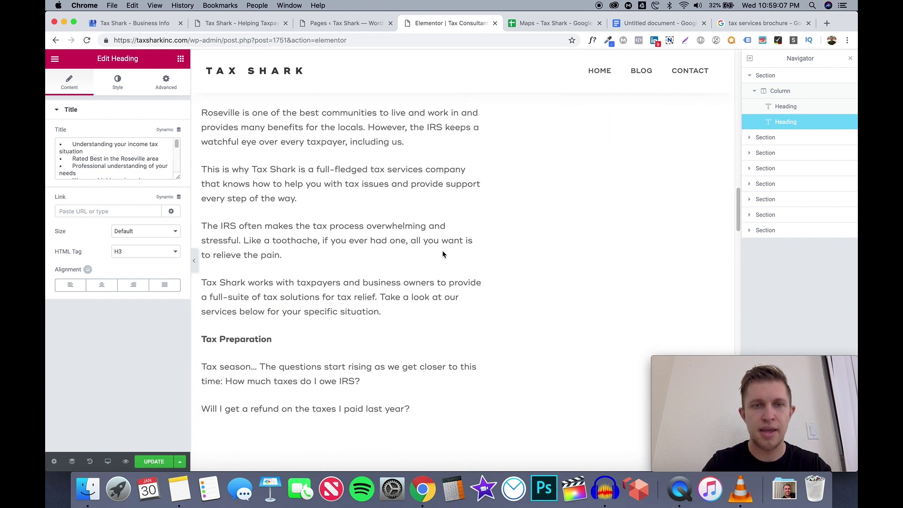
scroll(443, 252, "down", 10)
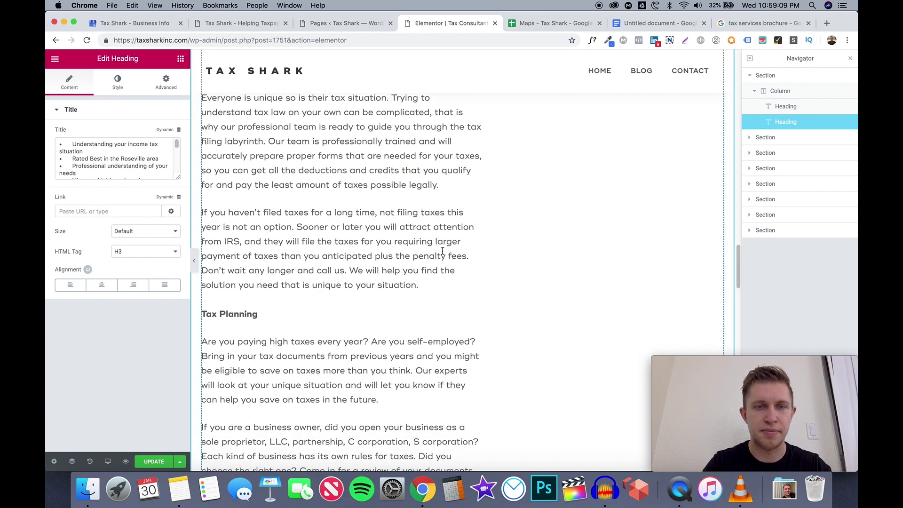
scroll(442, 251, "down", 10)
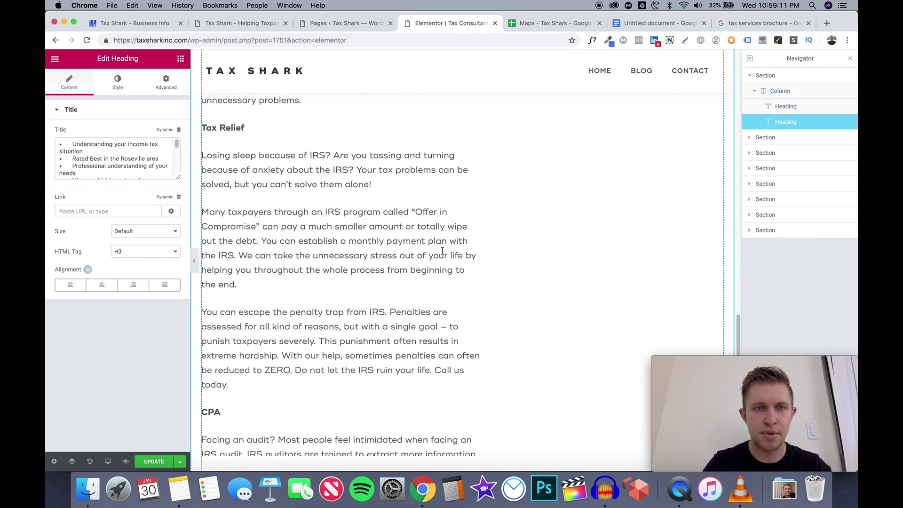
scroll(442, 250, "down", 12)
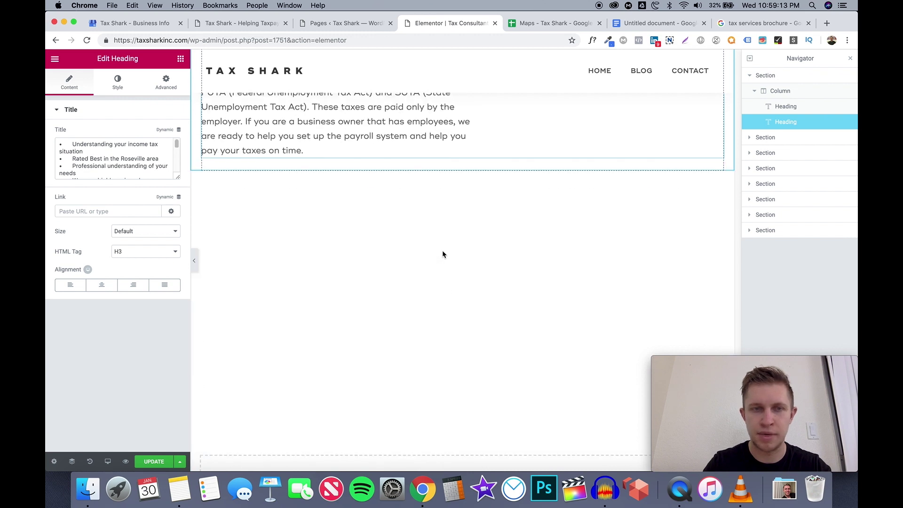
scroll(442, 250, "up", 15)
scroll(442, 251, "down", 6)
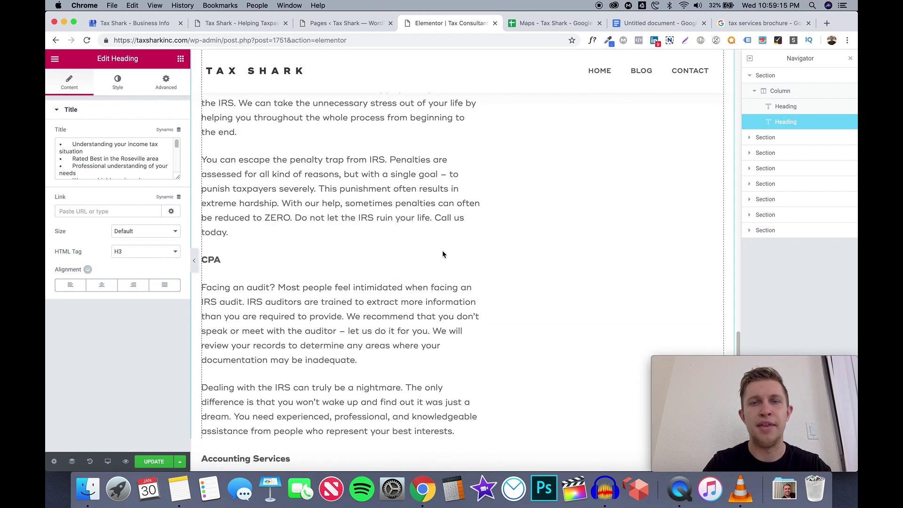
scroll(442, 250, "down", 8)
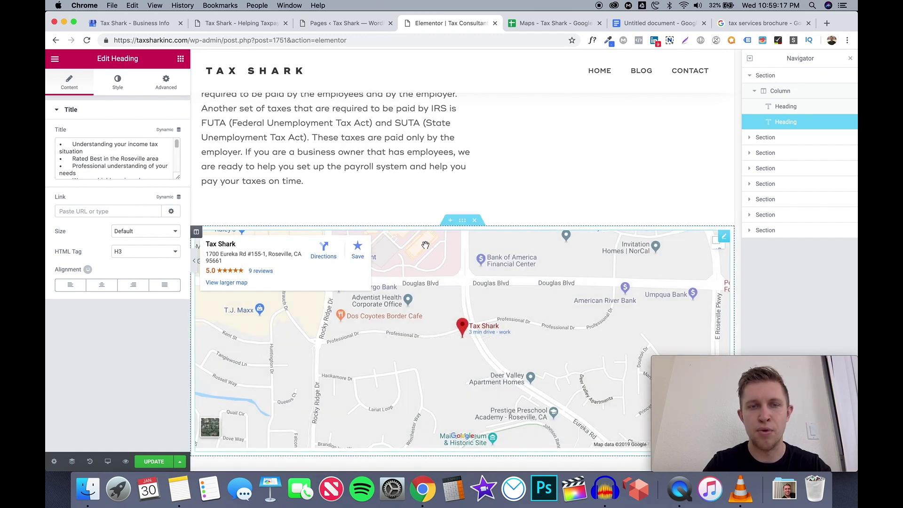
scroll(424, 189, "down", 2)
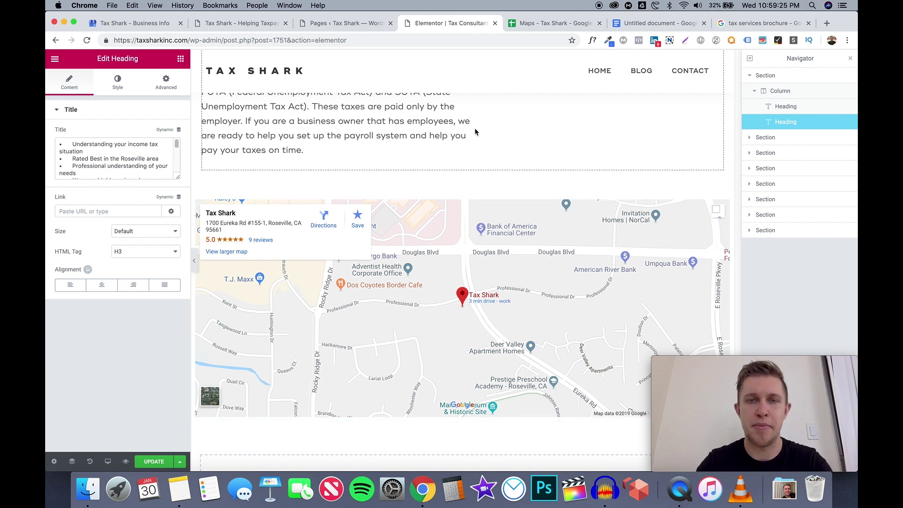
scroll(479, 138, "up", 5)
scroll(479, 153, "up", 13)
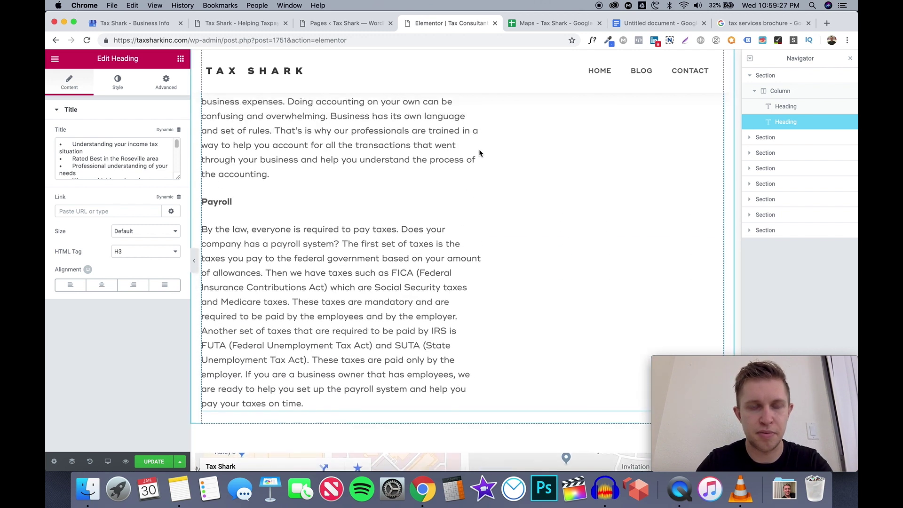
scroll(479, 153, "up", 20)
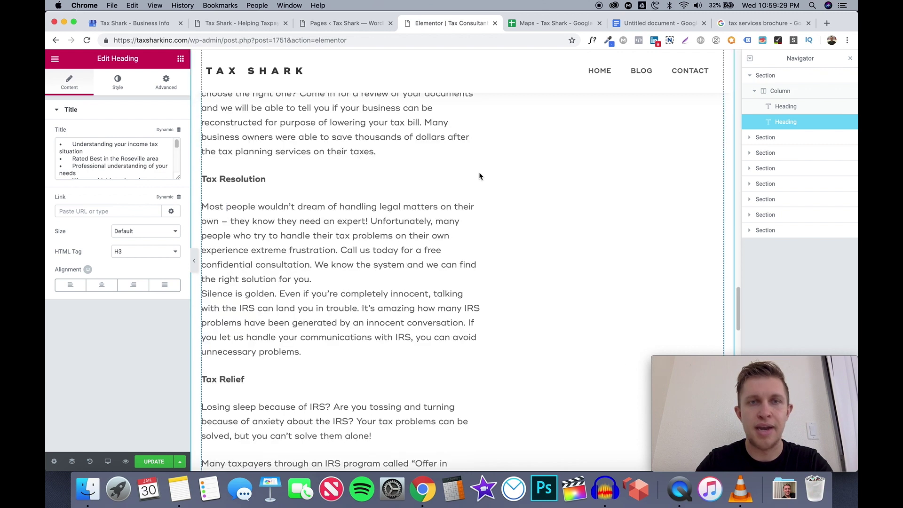
scroll(479, 191, "up", 8)
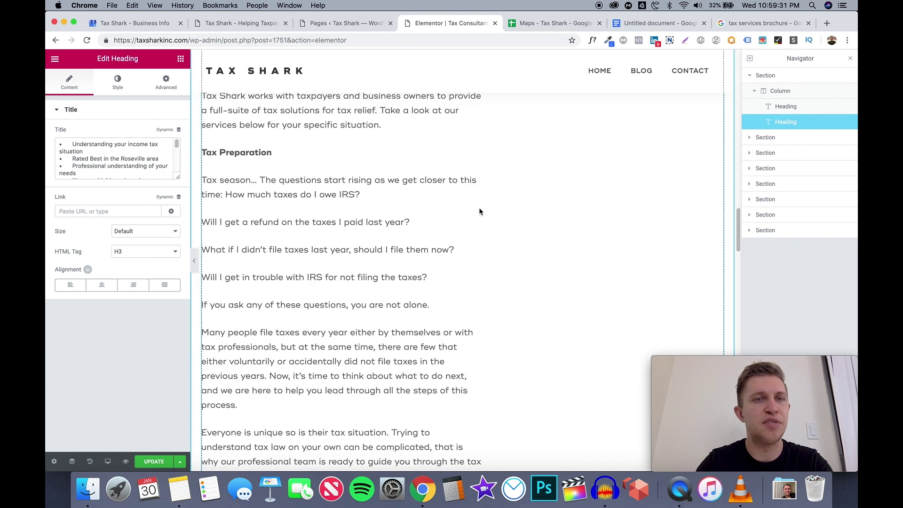
scroll(479, 227, "up", 3)
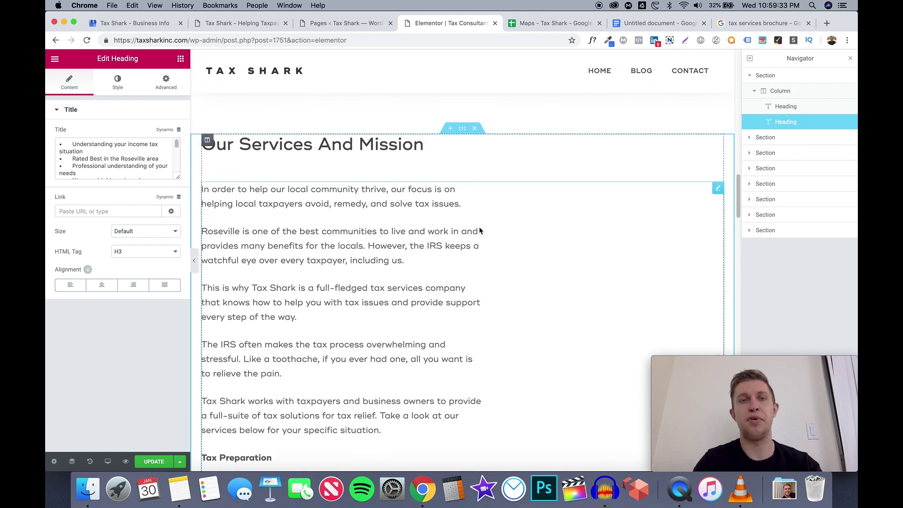
Load iwriter.com in a new browser tab using the 'iw' address shortcut
left_click(826, 25)
type("iw")
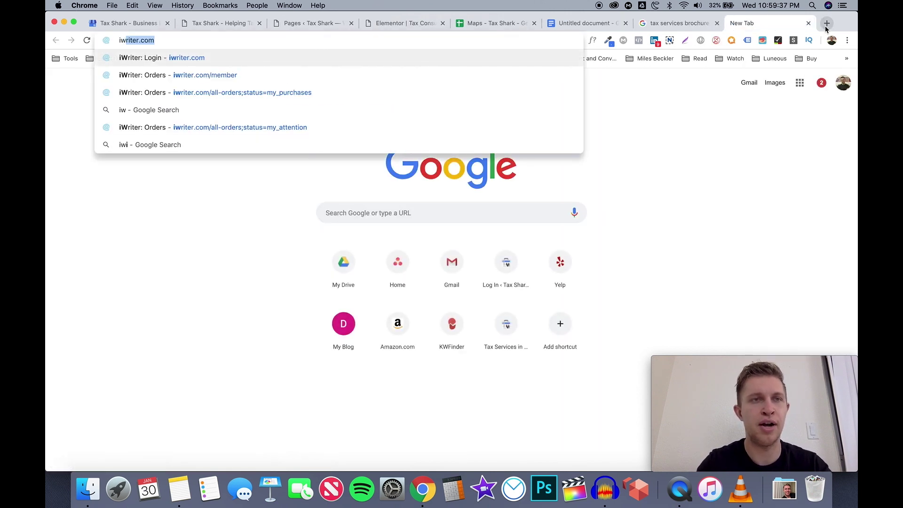
key("Return")
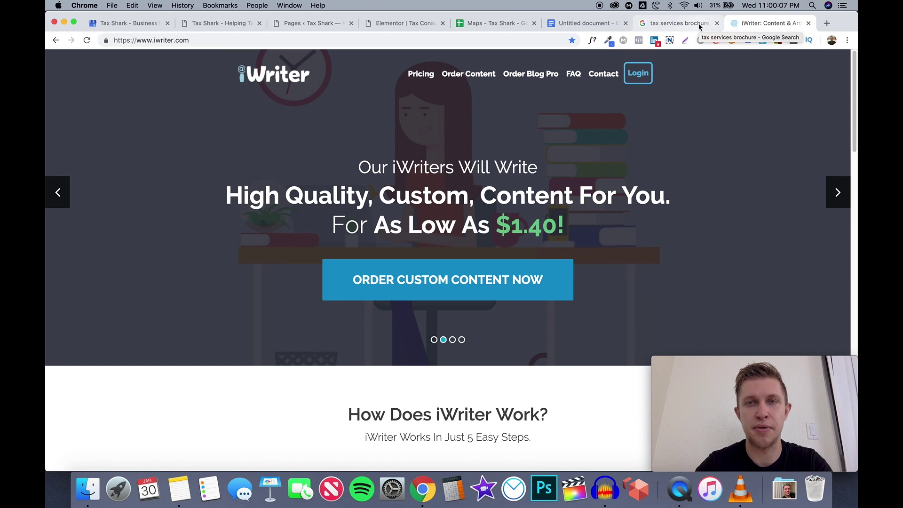
Glance at the 'tax services brochure' search results, then return to the Untitled document outline
left_click(700, 26)
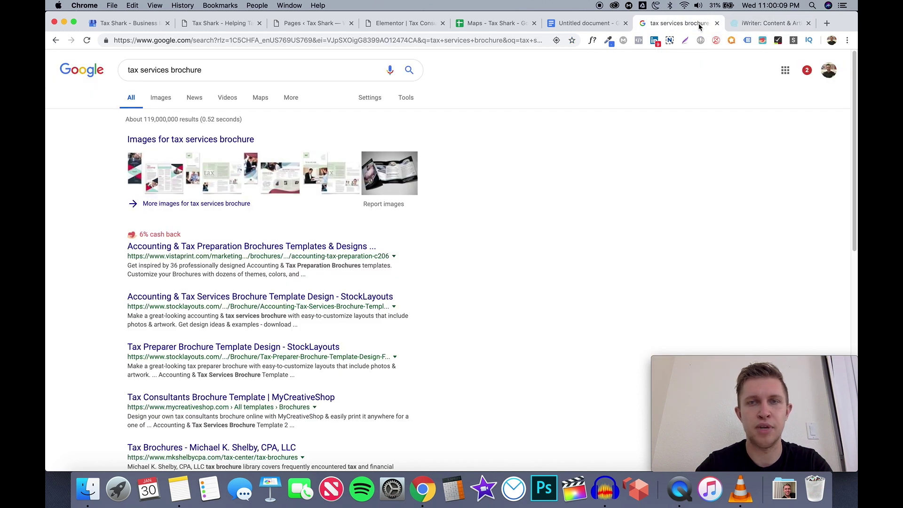
left_click(603, 28)
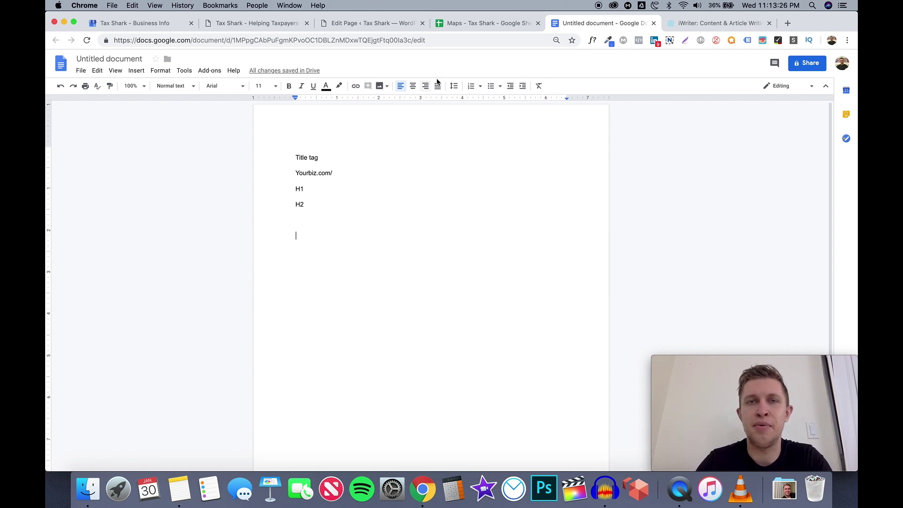
In the Maps - Tax Shark sheet, select the Tax Preparation service entry in A5
left_click(484, 16)
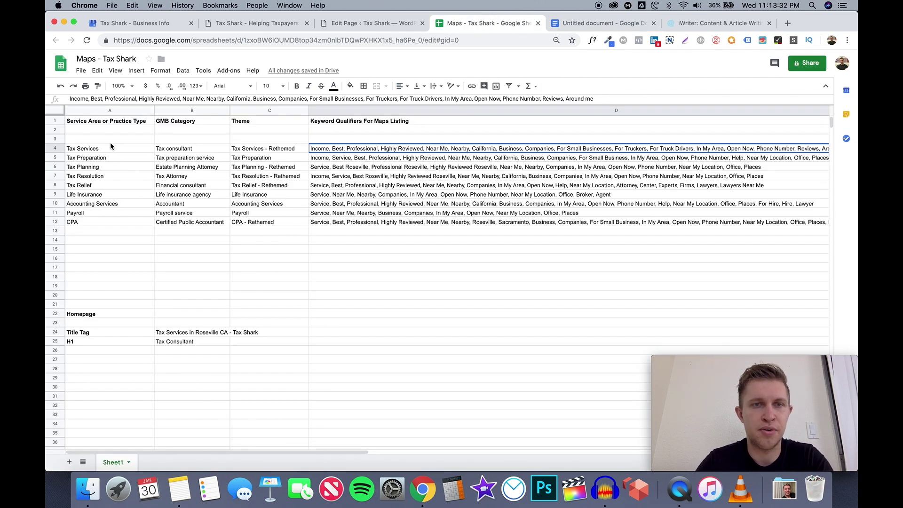
left_click(107, 160)
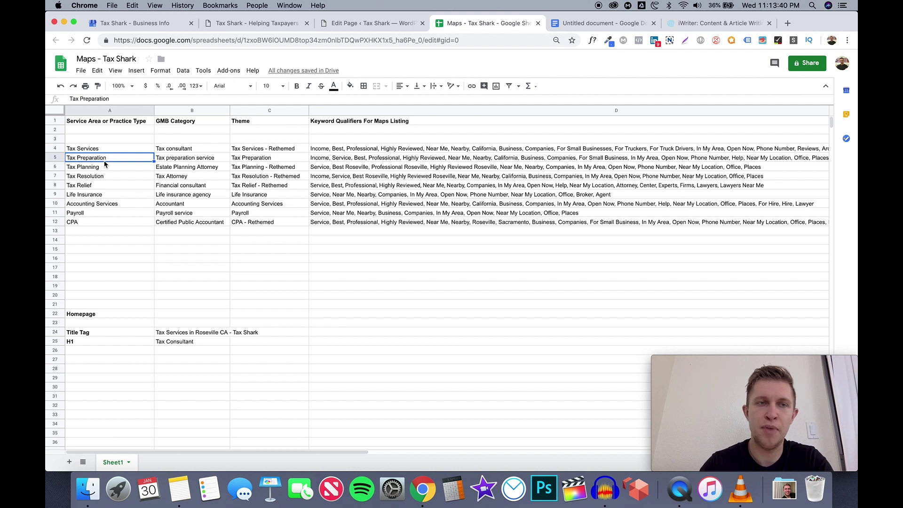
left_click(108, 150)
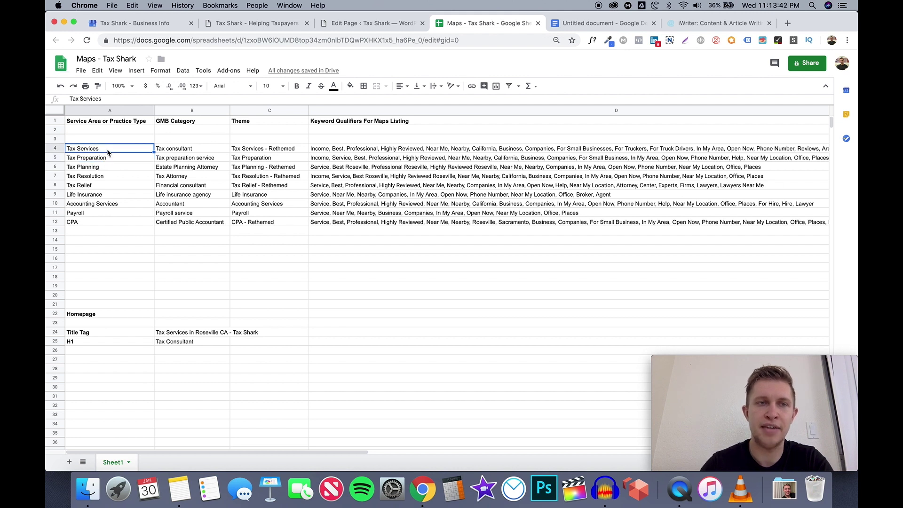
left_click(168, 151)
left_click(143, 149)
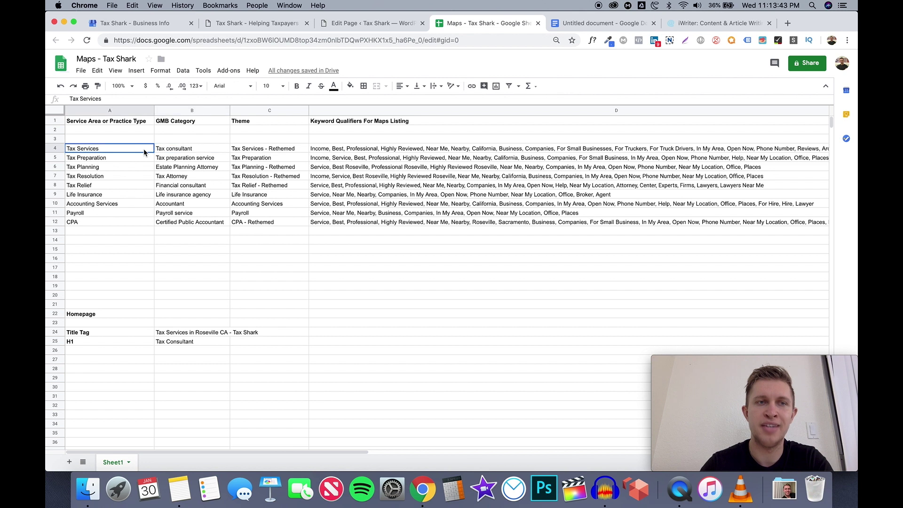
left_click(169, 150)
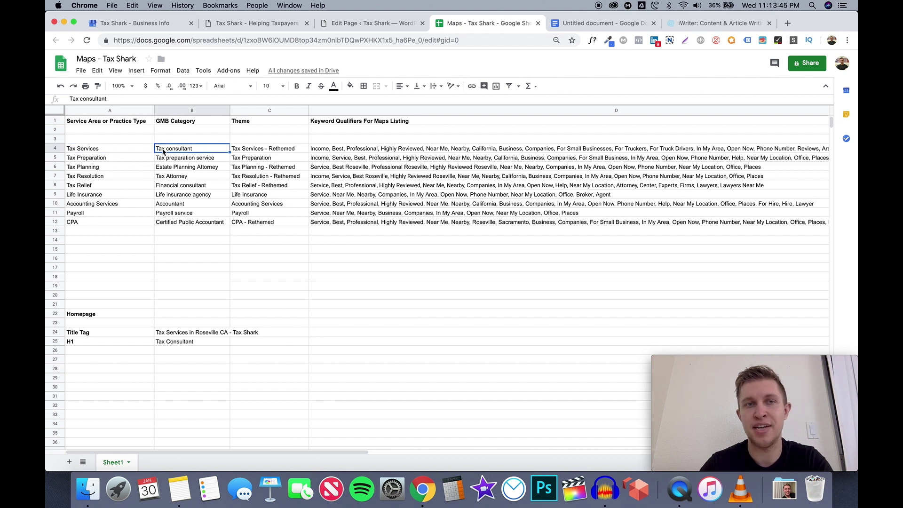
left_click(139, 162)
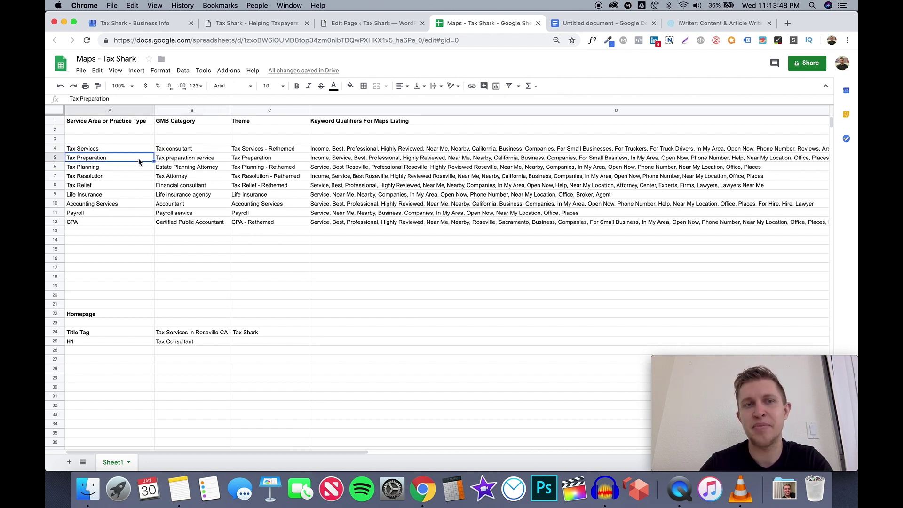
left_click(162, 160)
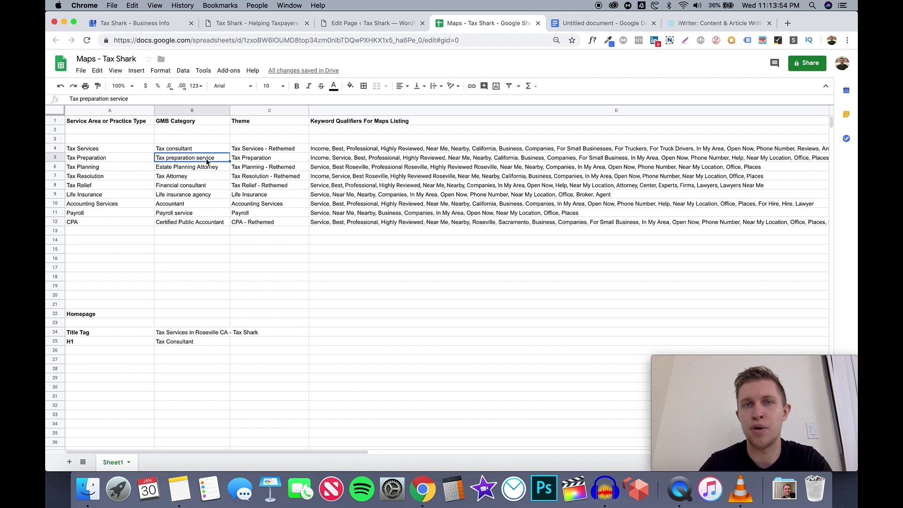
left_click(149, 161)
left_click(170, 161)
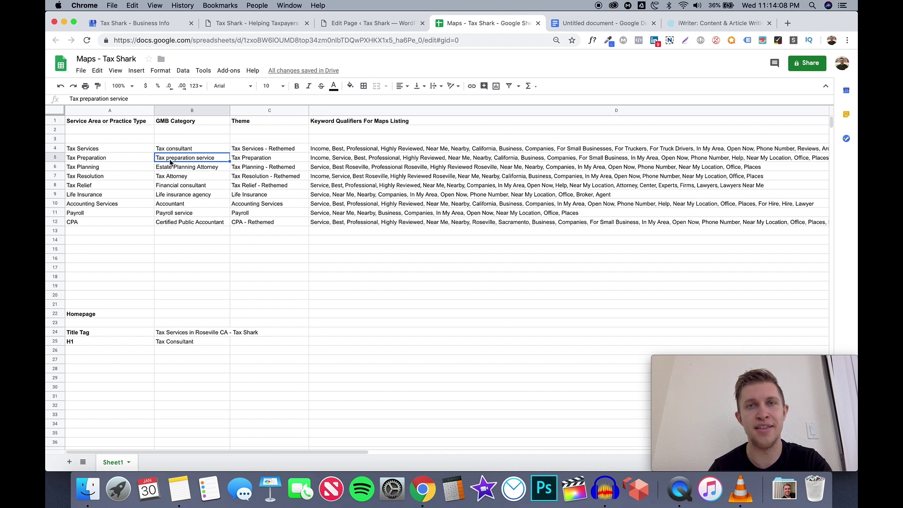
left_click(386, 160)
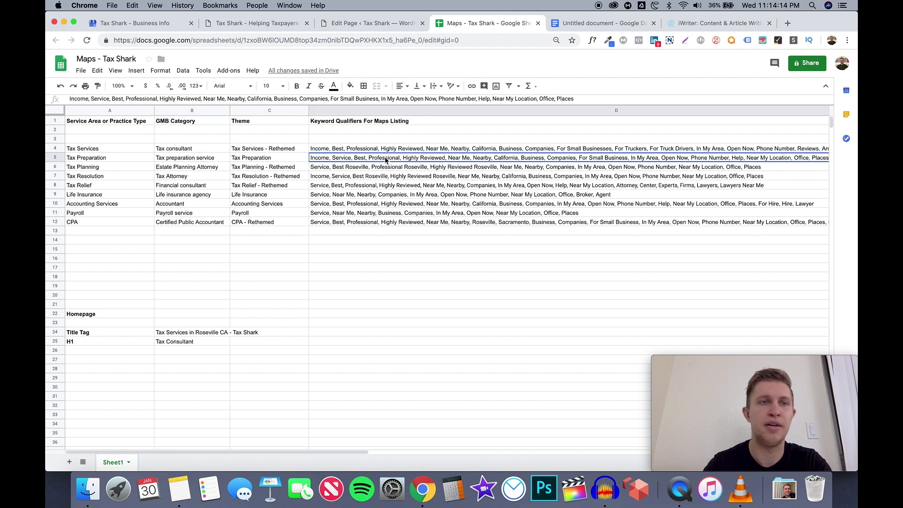
left_click(115, 168)
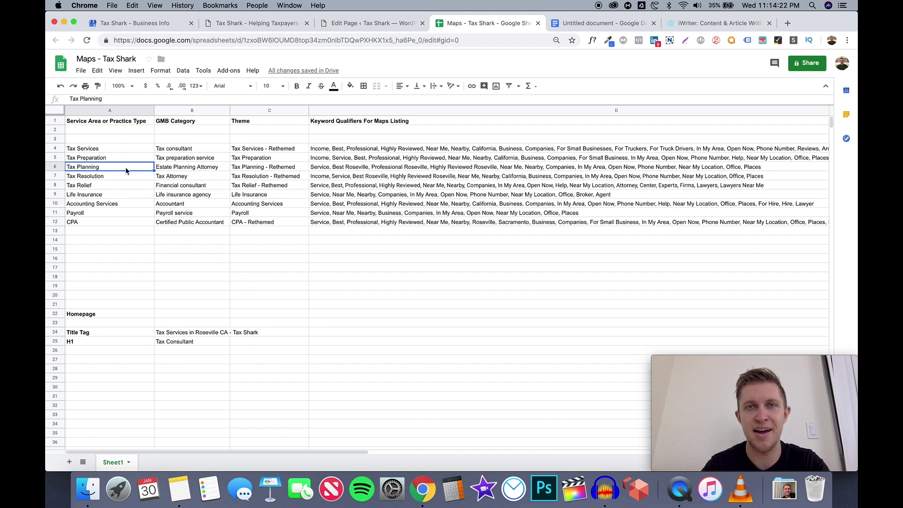
left_click(162, 170)
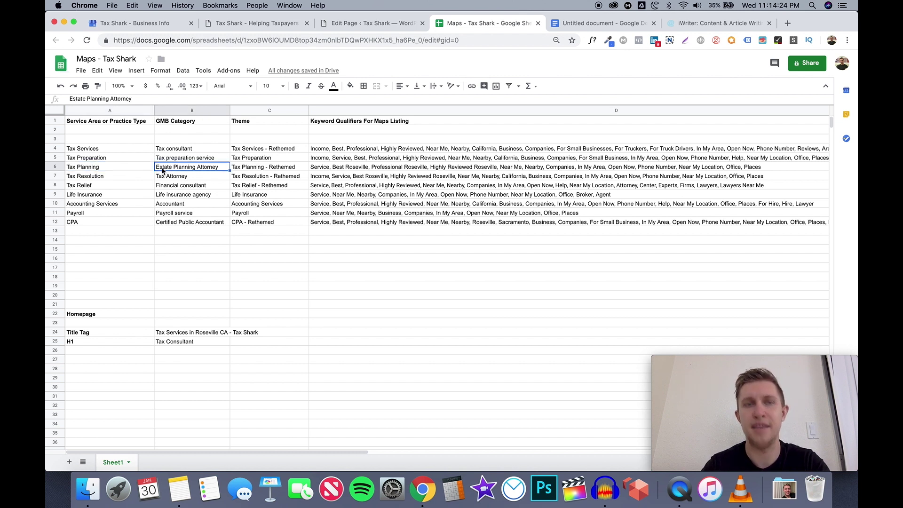
left_click(164, 162)
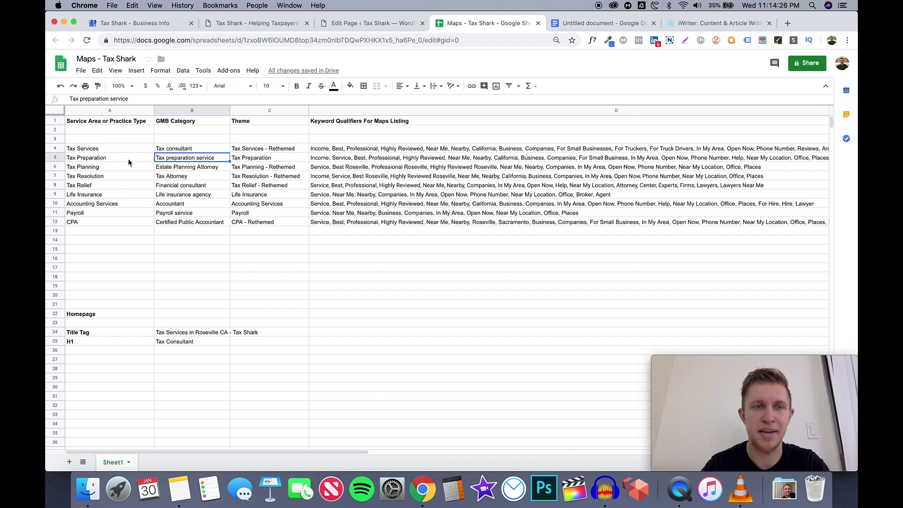
left_click(115, 157)
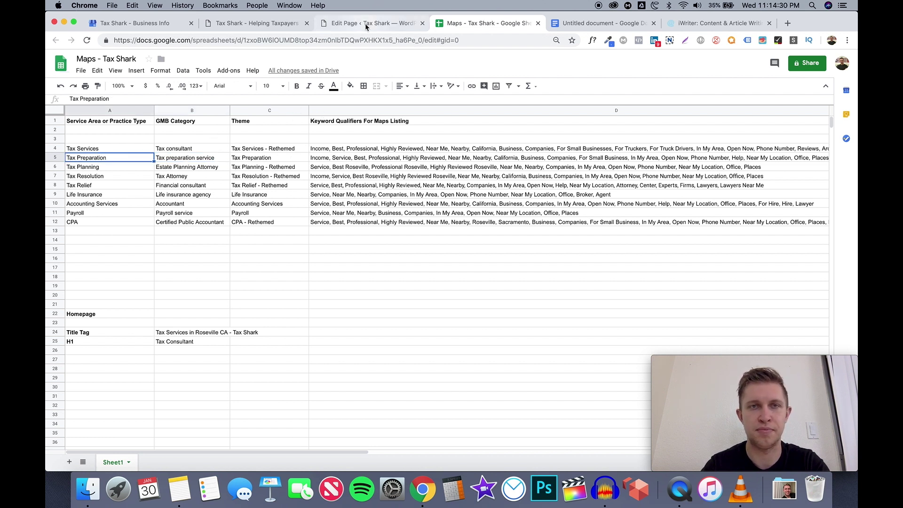
Type ': Tax preparation roseville CA' after the Title tag label, fixing the misspelled town
left_click(572, 26)
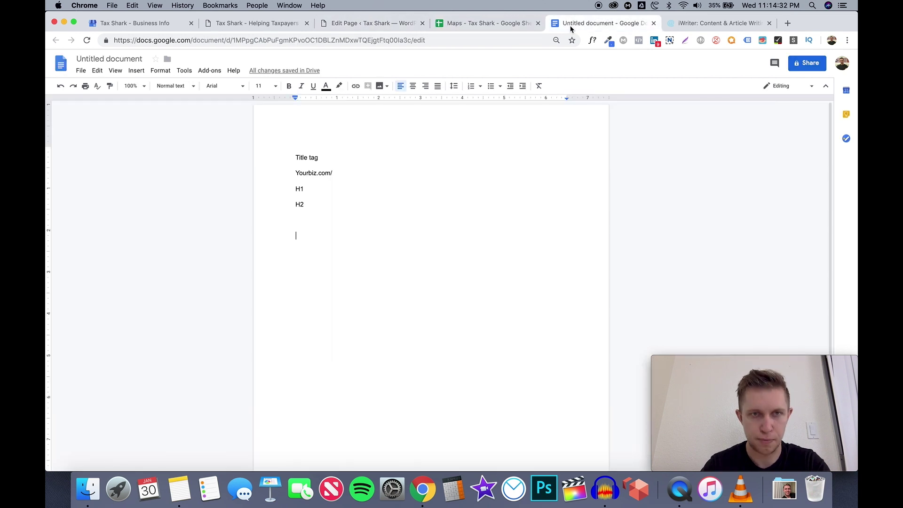
left_click(342, 157)
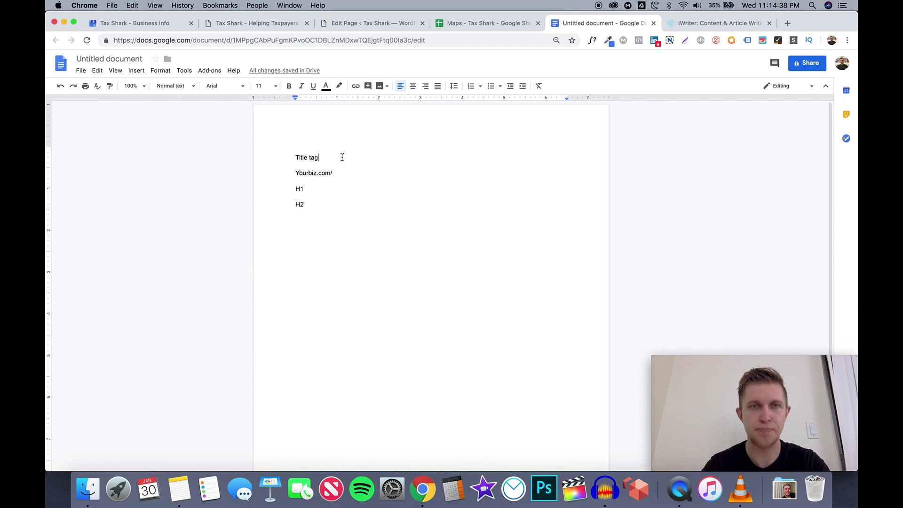
type(":")
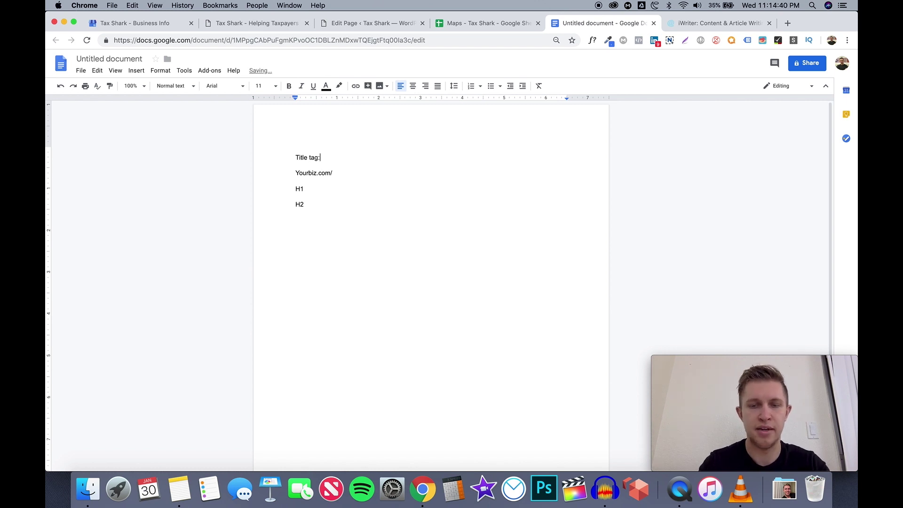
type(" Tax prep")
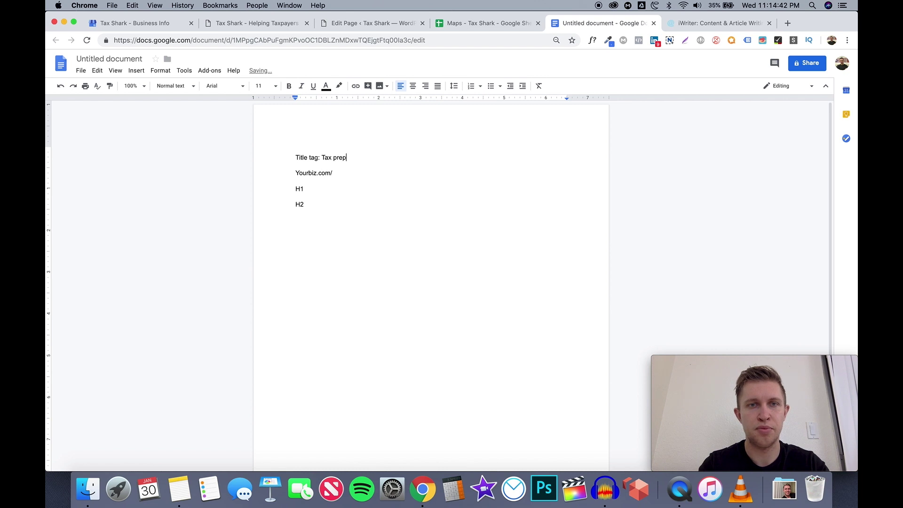
type("aration rosevillle")
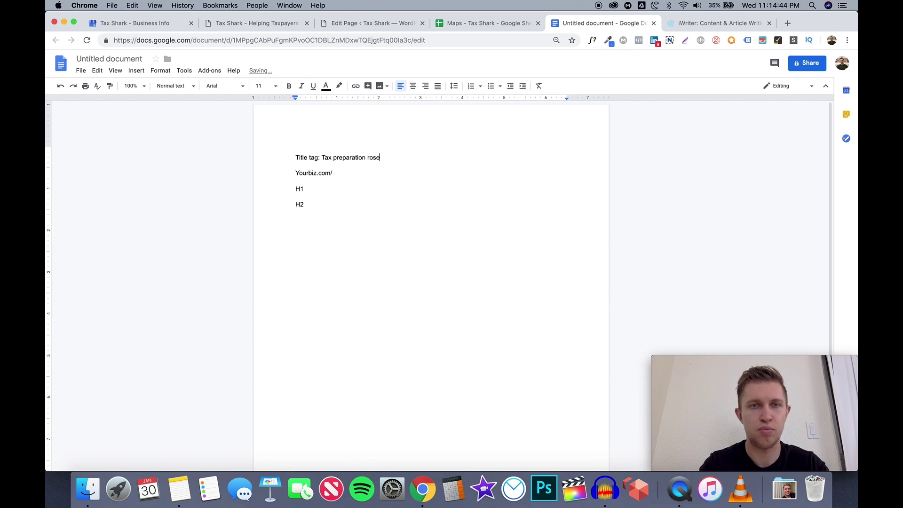
key("BackSpace")
key("BackSpace")
type("e, ca")
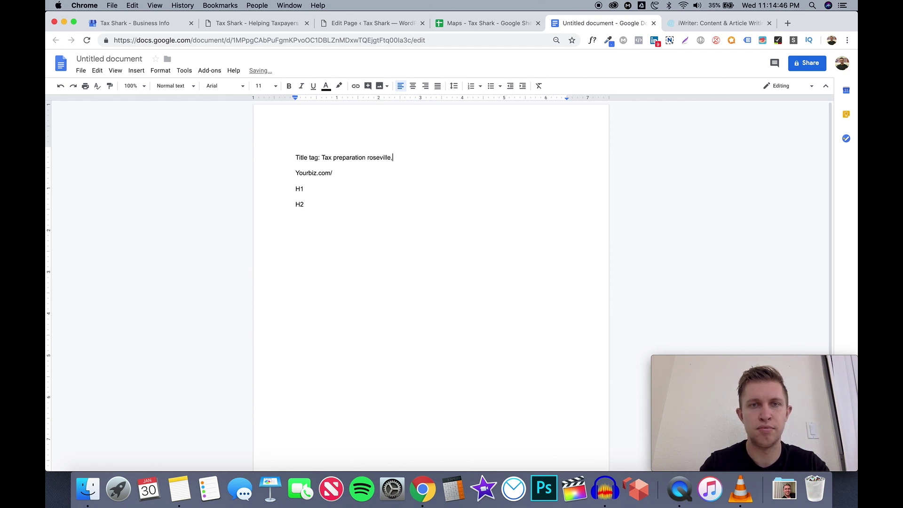
key("BackSpace")
key("BackSpace")
key("BackSpace")
key("BackSpace")
key("BackSpace")
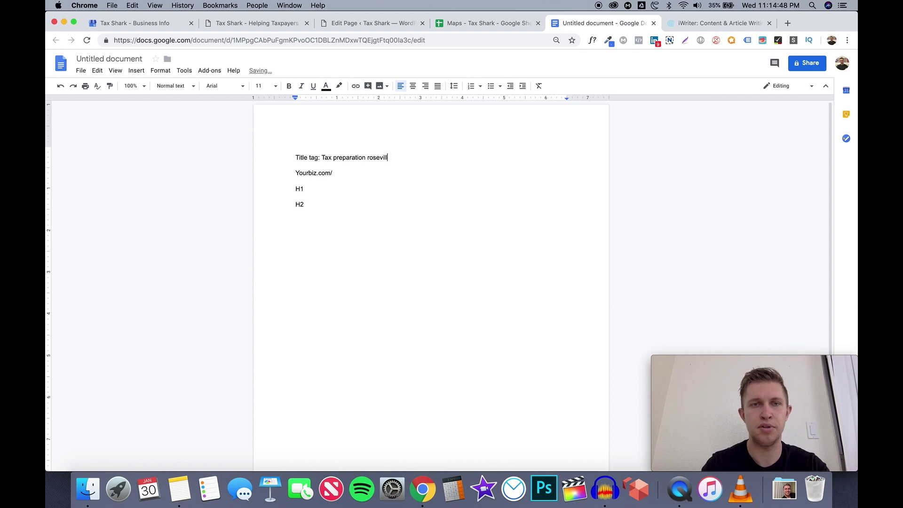
type("e CA")
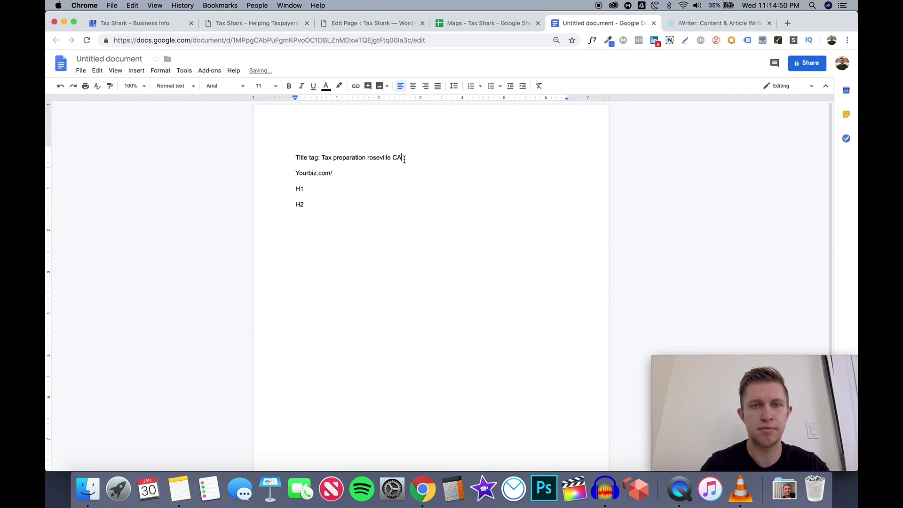
Capitalize 'Preparation' and 'Roseville' and add a comma, giving 'Tax Preparation Roseville, CA'
left_click_drag(403, 158, 334, 159)
left_click(334, 159)
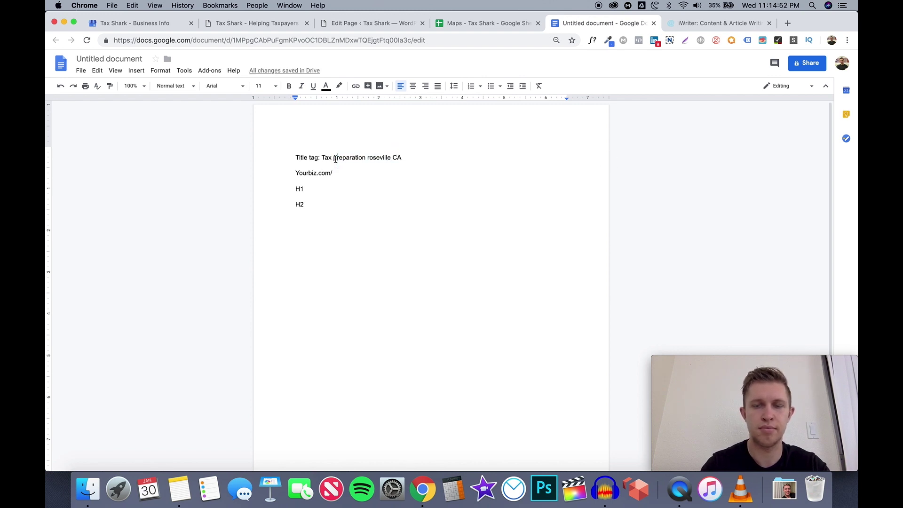
type("P")
key("Delete")
left_click(368, 158)
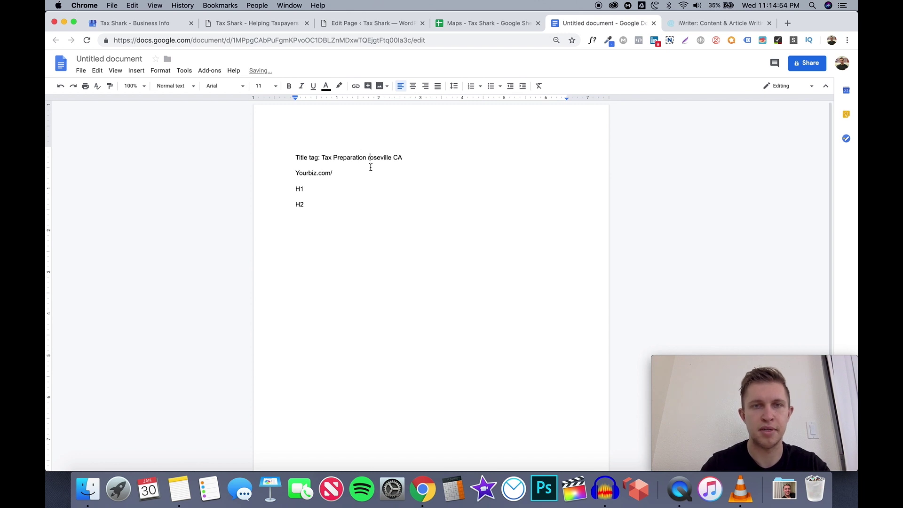
type("R")
key("Delete")
left_click(381, 172)
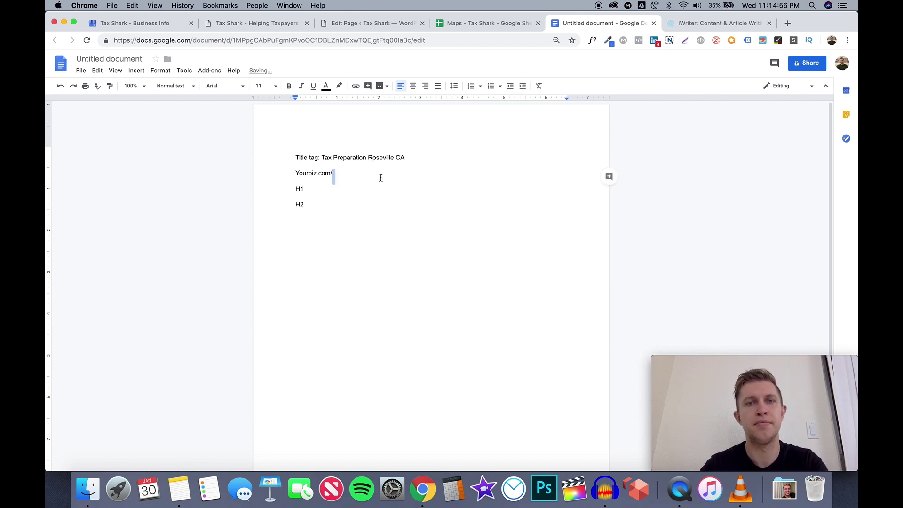
left_click(395, 159)
type(",")
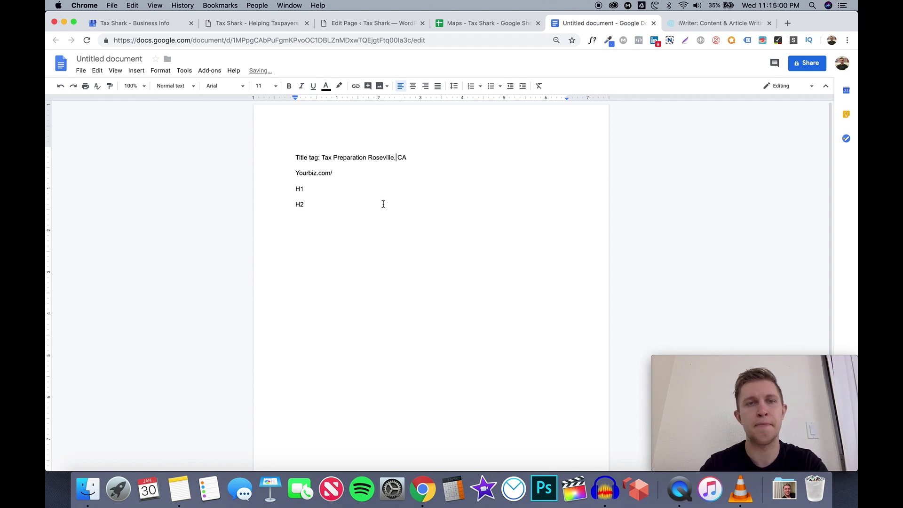
left_click(376, 174)
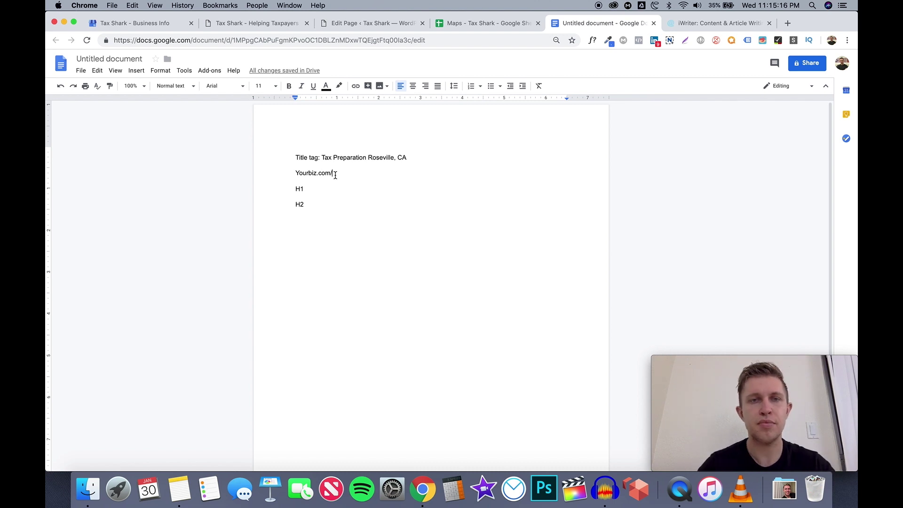
left_click_drag(295, 173, 330, 172)
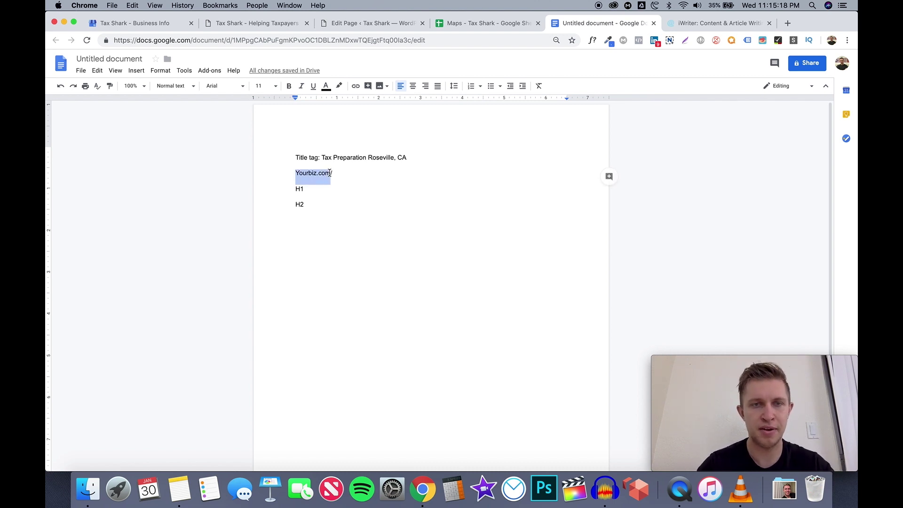
left_click(337, 172)
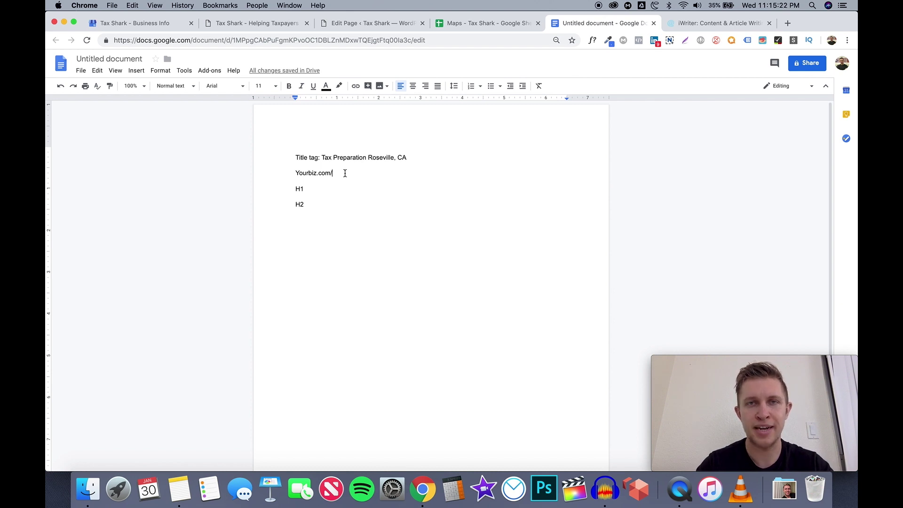
Complete the URL line as 'Yourbiz.com/tax-preparation-service' and add an empty line below H2
left_click(479, 23)
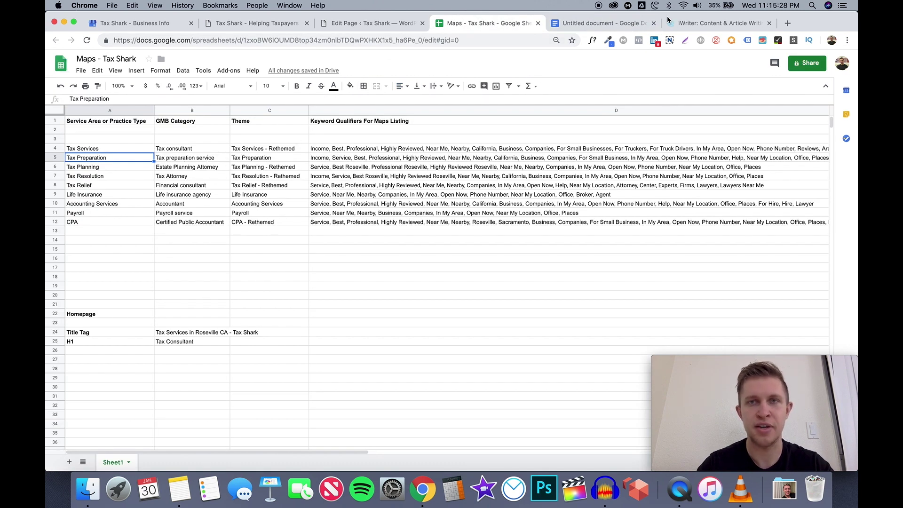
left_click(602, 23)
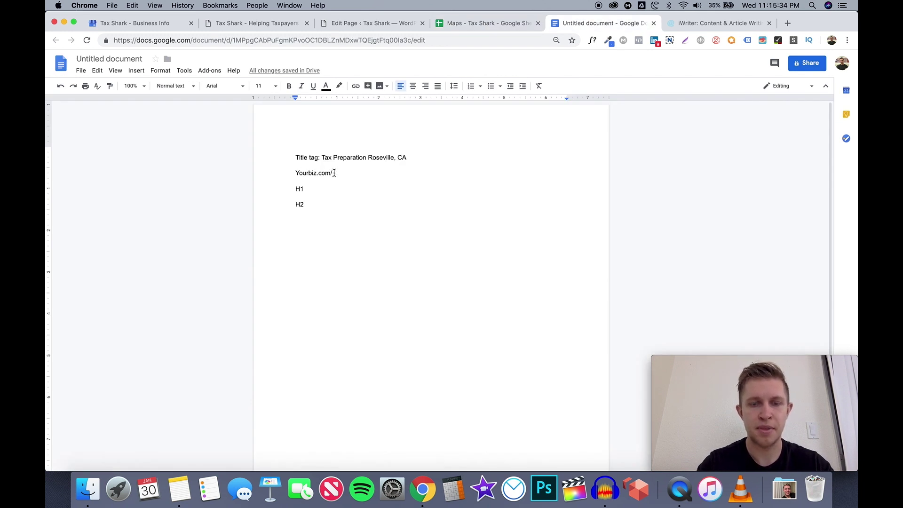
type("rbiz.com/")
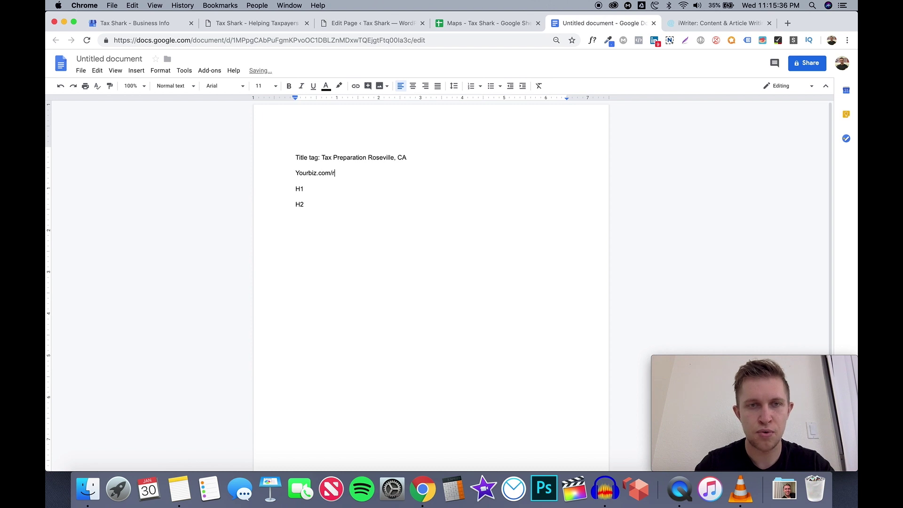
type("tax")
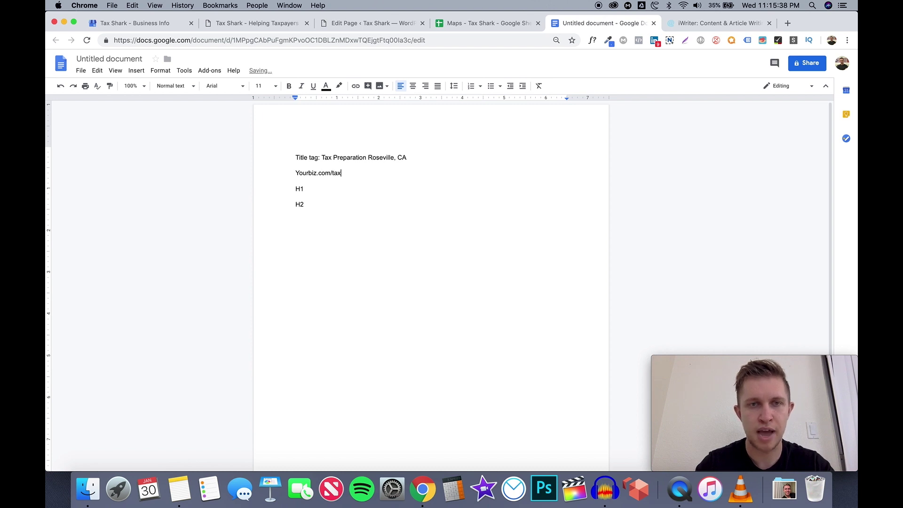
type("-prepara")
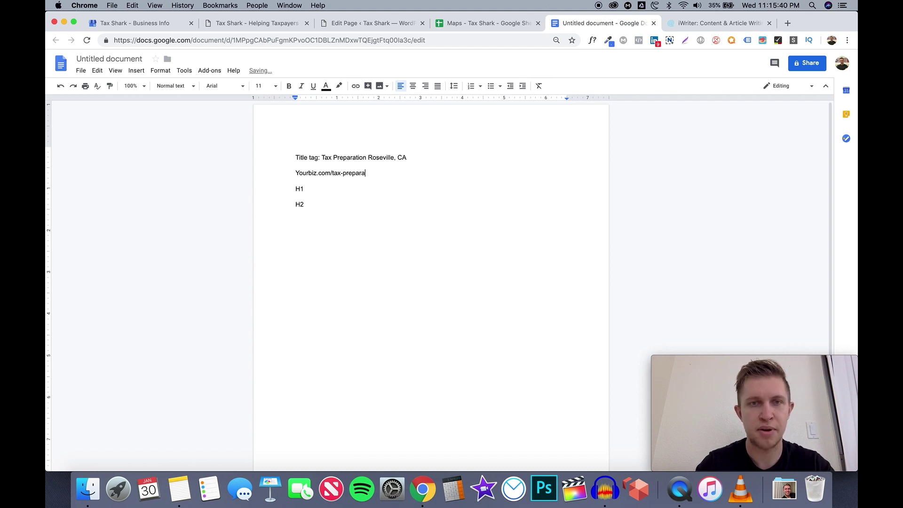
type("tion-service")
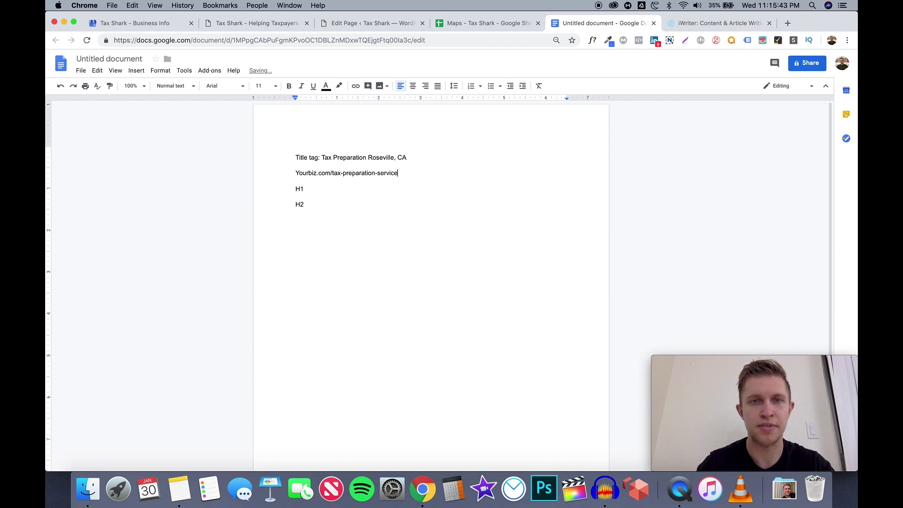
left_click(337, 206)
key("Return")
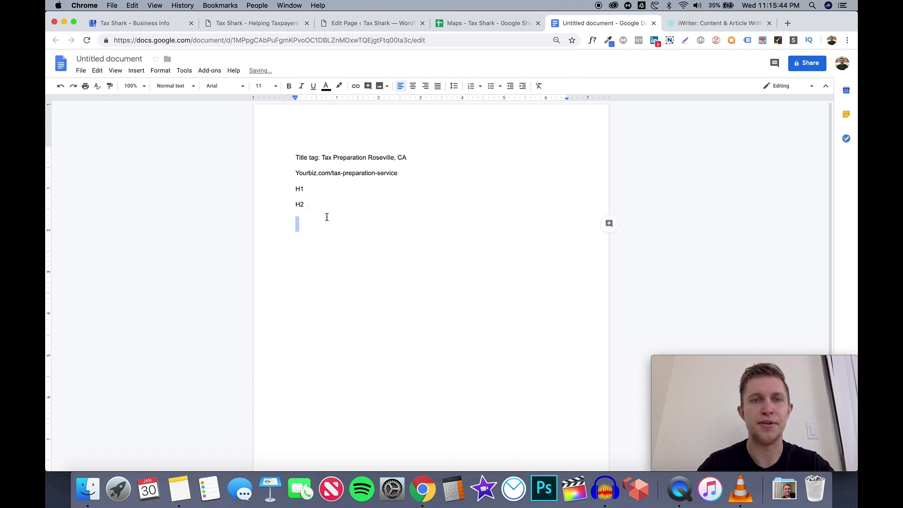
double_click(342, 173)
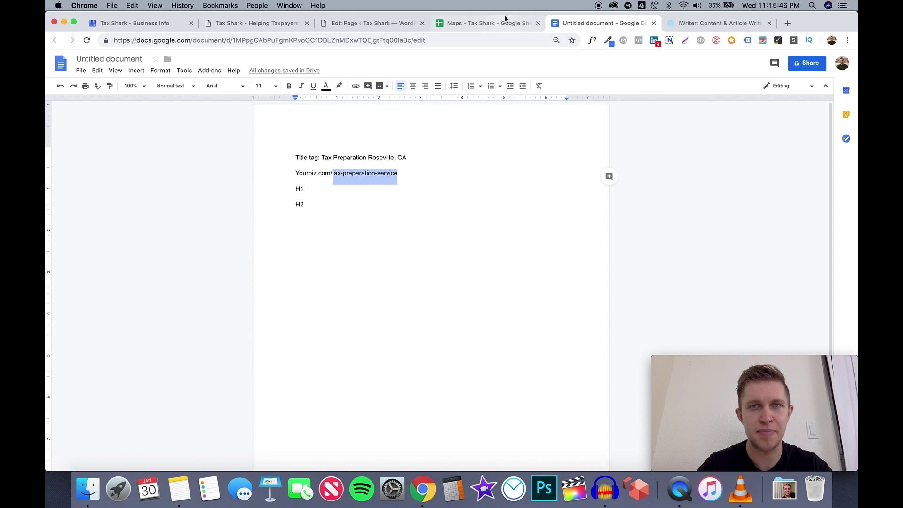
left_click(501, 27)
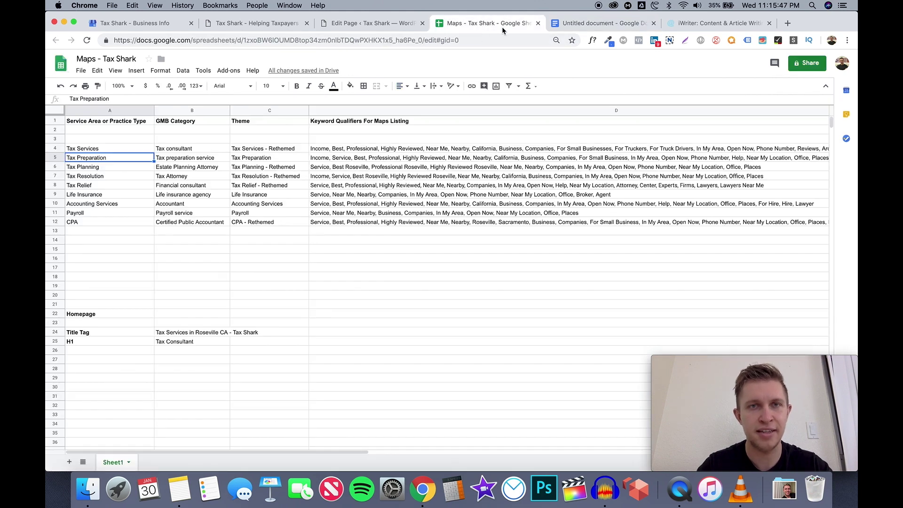
Check the Tax preparation service category in B5, then type a dash after H1 in the outline
left_click(197, 160)
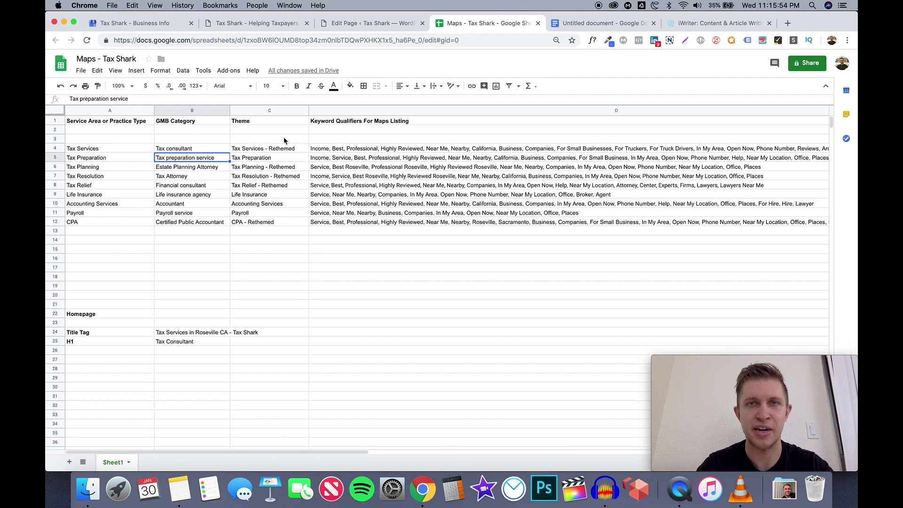
left_click(613, 27)
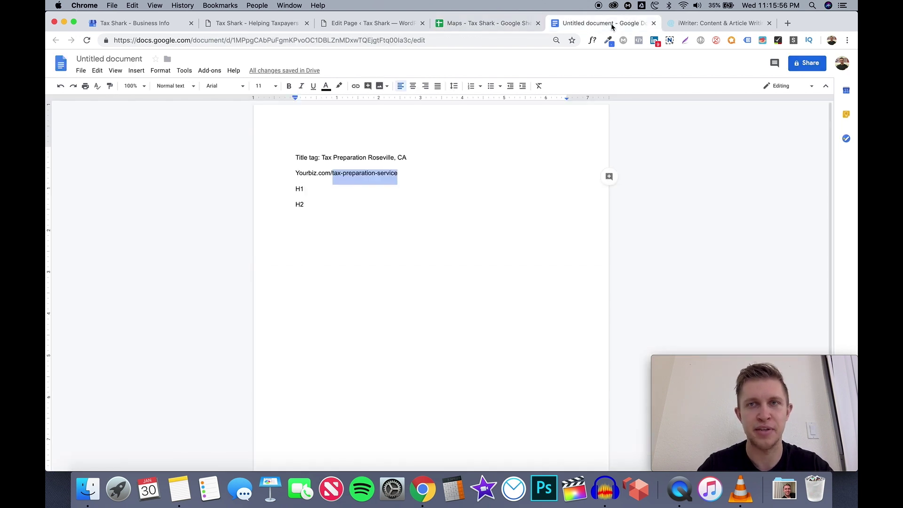
left_click(320, 190)
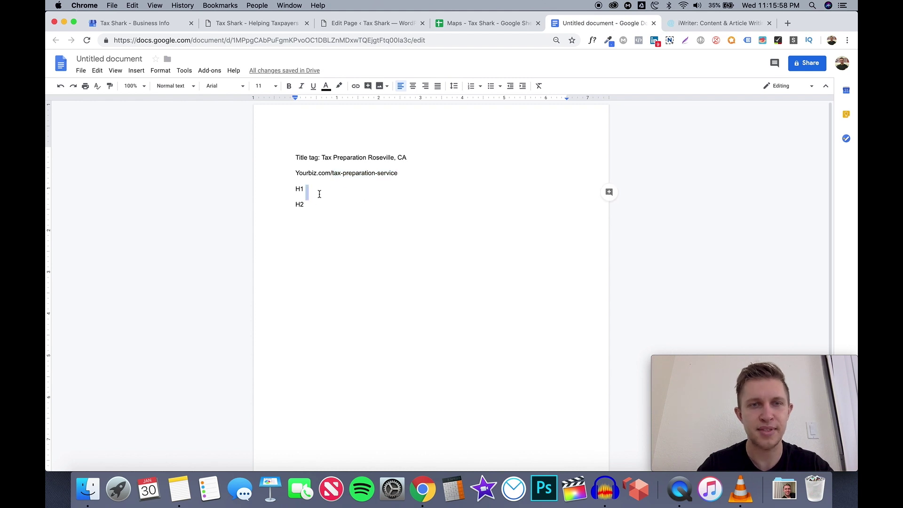
left_click(319, 189)
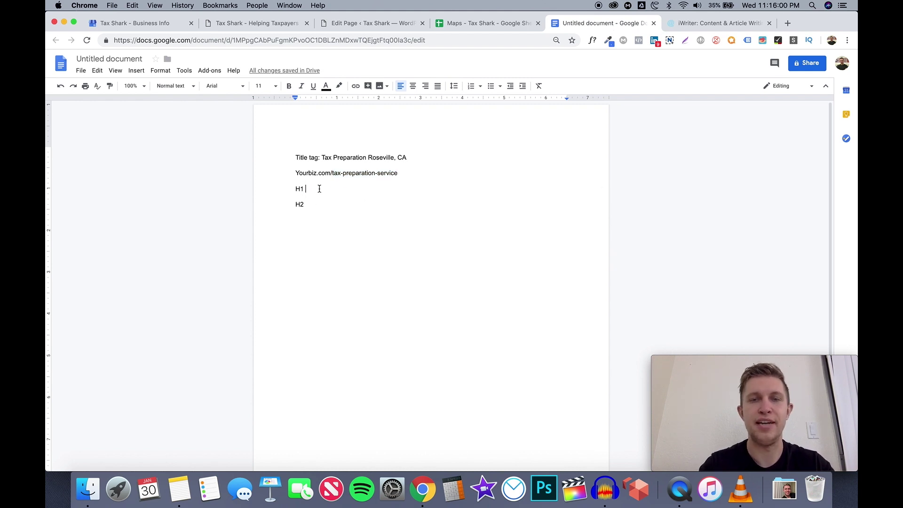
type("-")
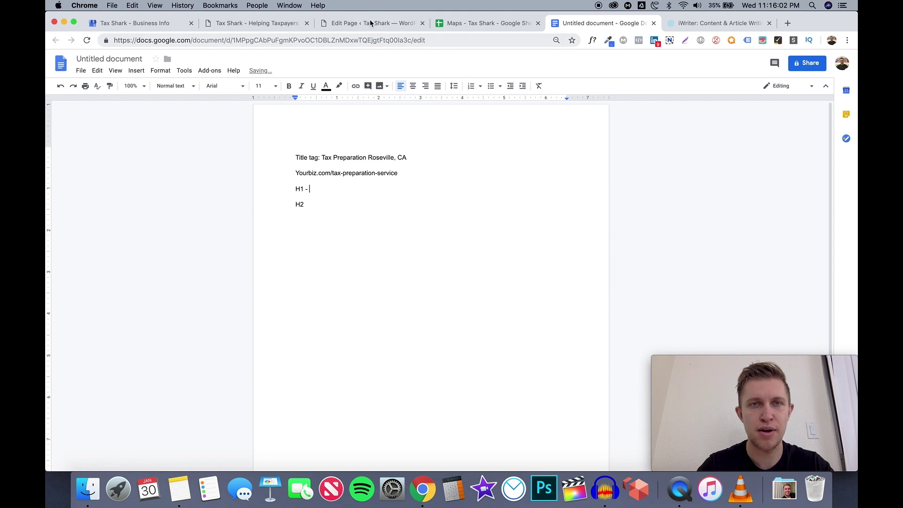
left_click(371, 23)
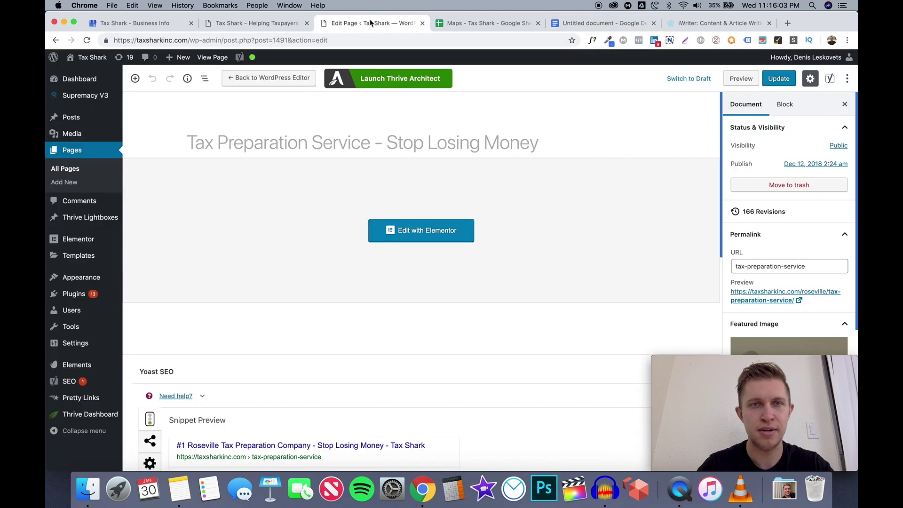
Paste the page title 'Tax Preparation Service - Stop Losing Money' after 'H1 - ' in the outline
triple_click(325, 142)
key("super+c")
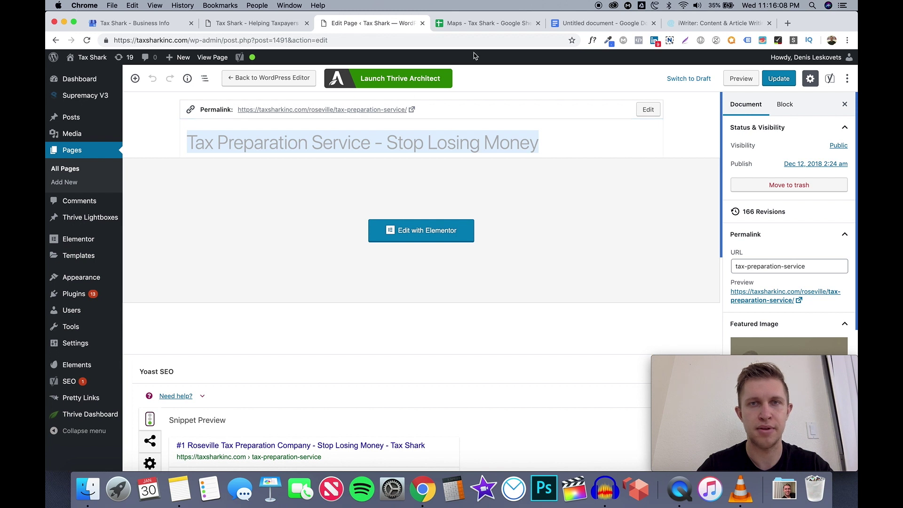
left_click(490, 24)
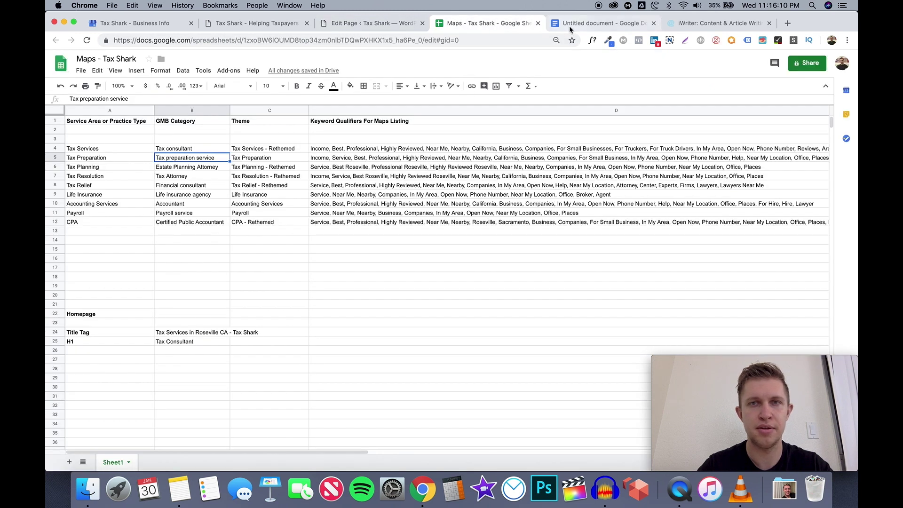
left_click(595, 23)
key("super+v")
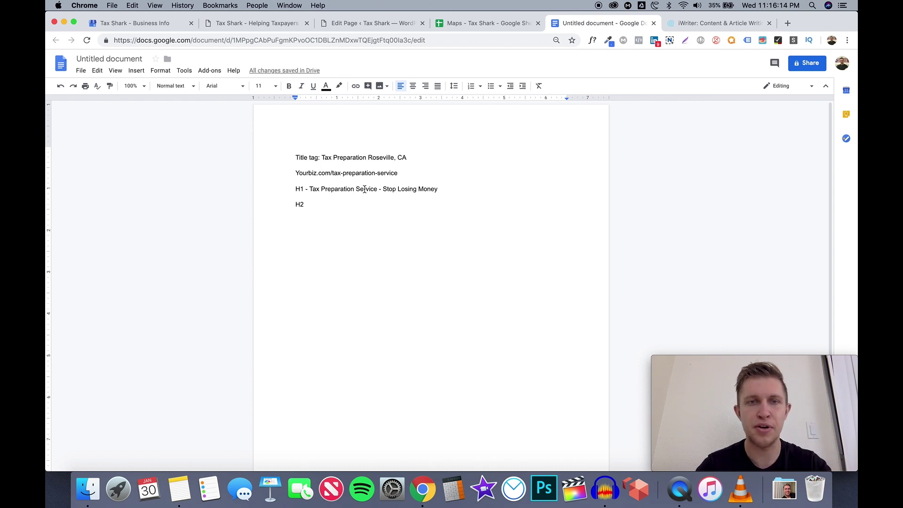
Select and review the H1 wording, including the phrase 'Stop Losing Money'
left_click_drag(378, 190, 309, 190)
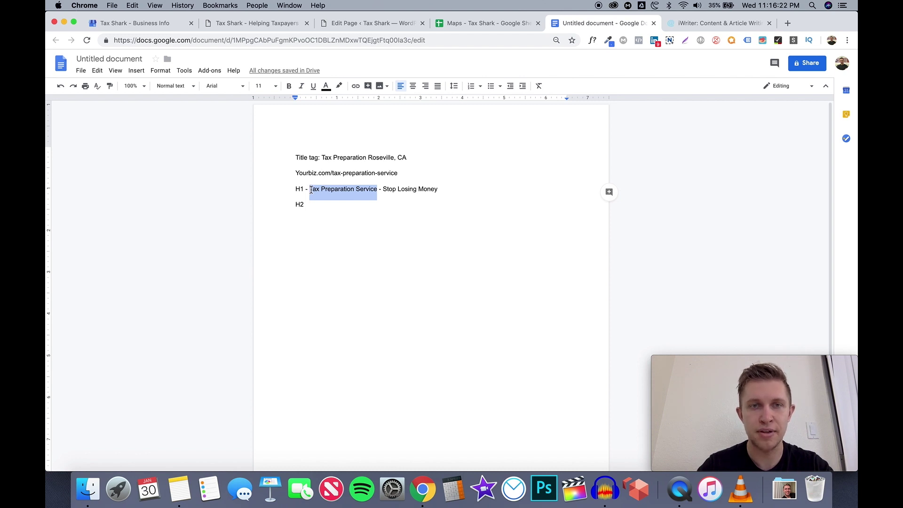
left_click(379, 189)
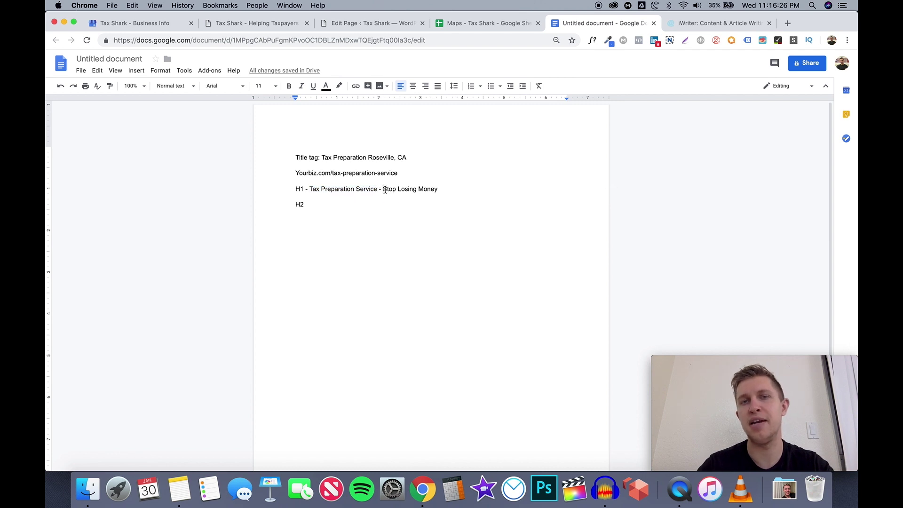
left_click_drag(384, 189, 439, 190)
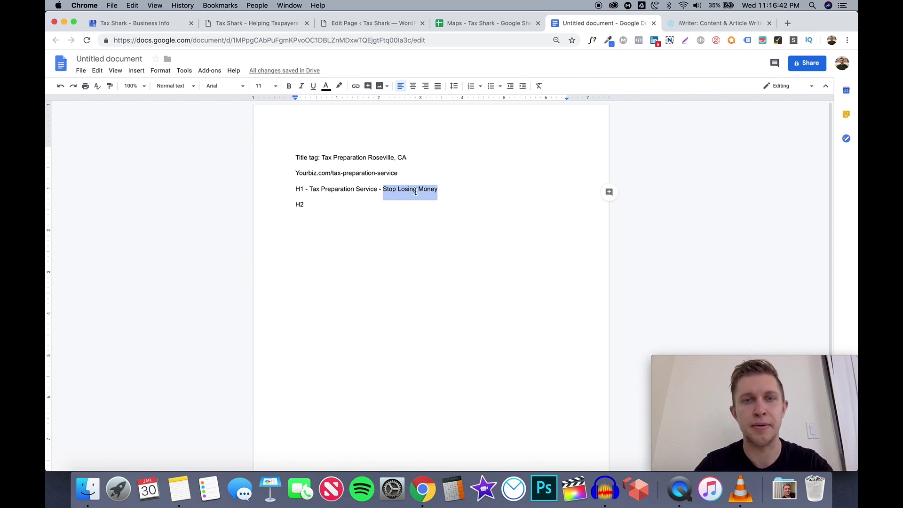
left_click(382, 190)
key("Right")
key("Right")
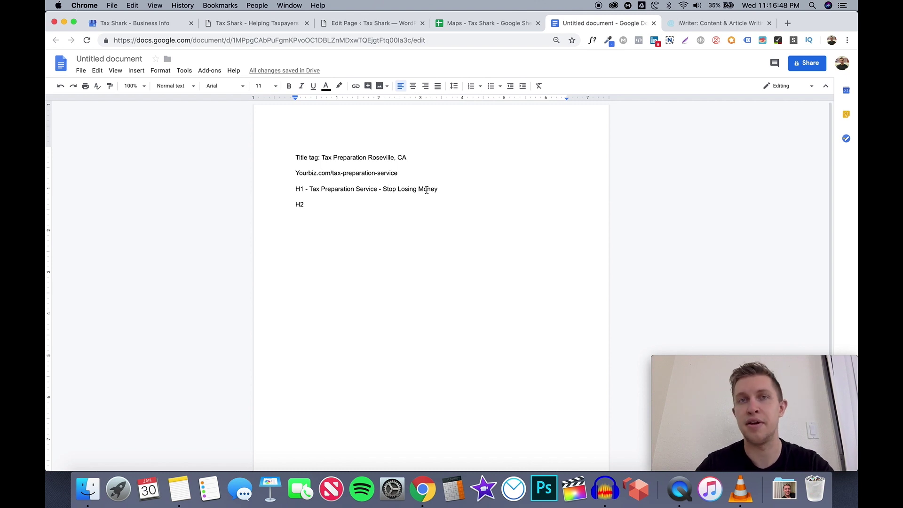
Add ' -' after the H2 label, then bring up the Maps - Tax Shark spreadsheet
left_click(405, 201)
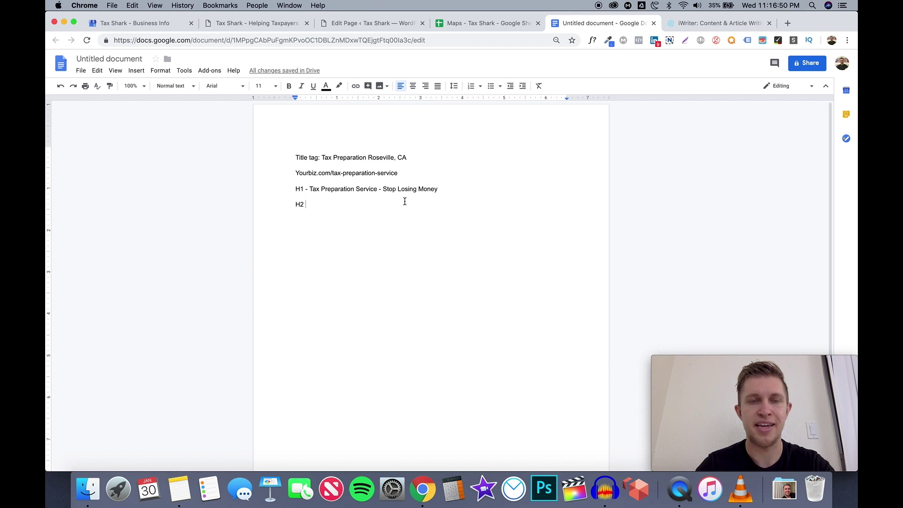
type("-")
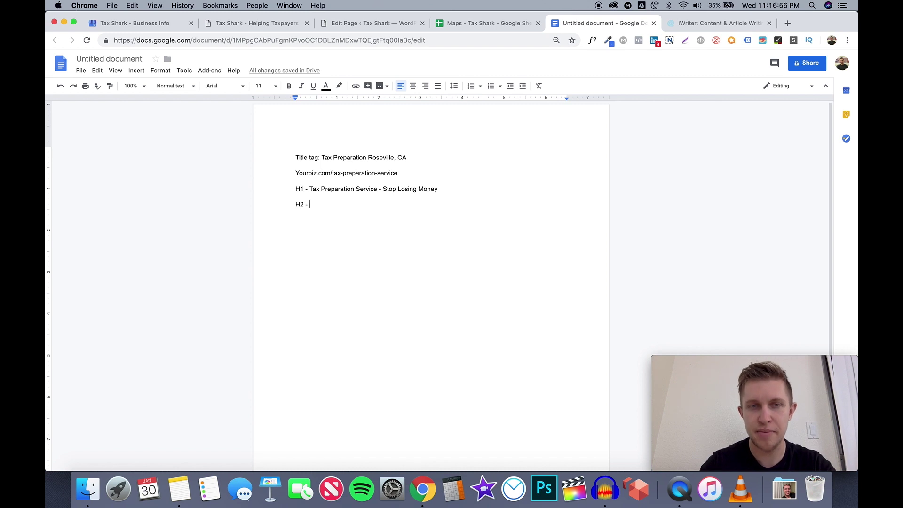
left_click(469, 26)
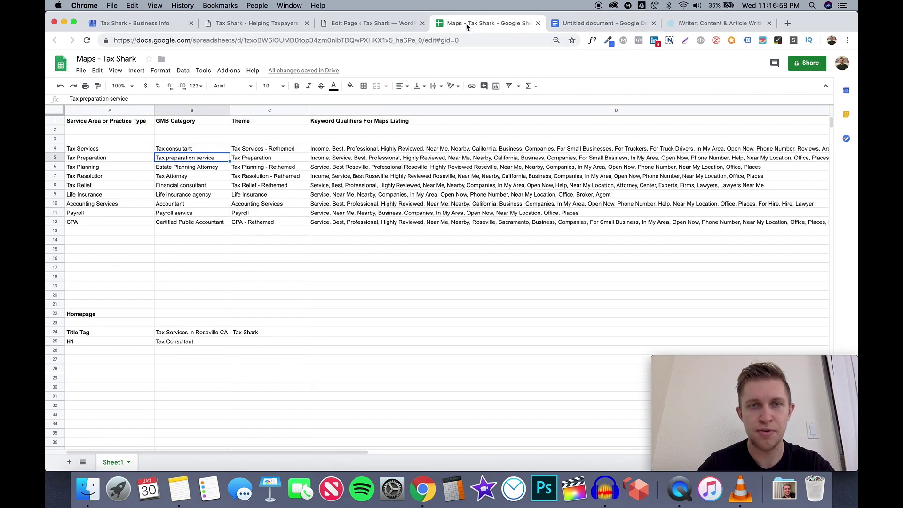
Open the Tax Preparation Service page in the Elementor editor
left_click(571, 24)
left_click(372, 23)
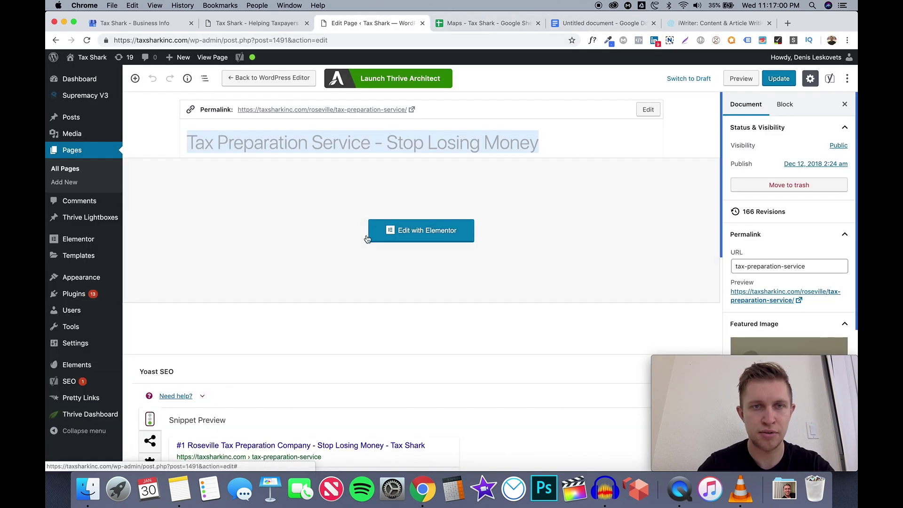
scroll(370, 263, "down", 3)
scroll(370, 296, "down", 3)
scroll(391, 273, "up", 5)
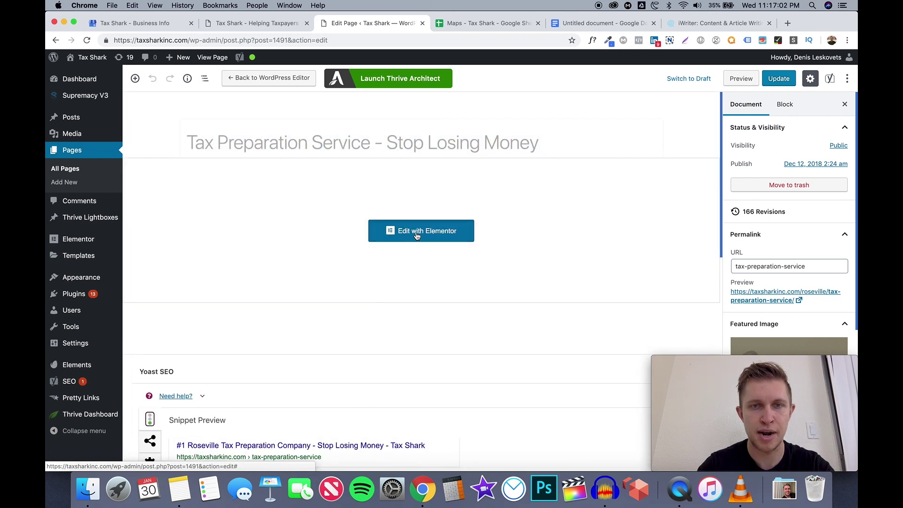
left_click(417, 237)
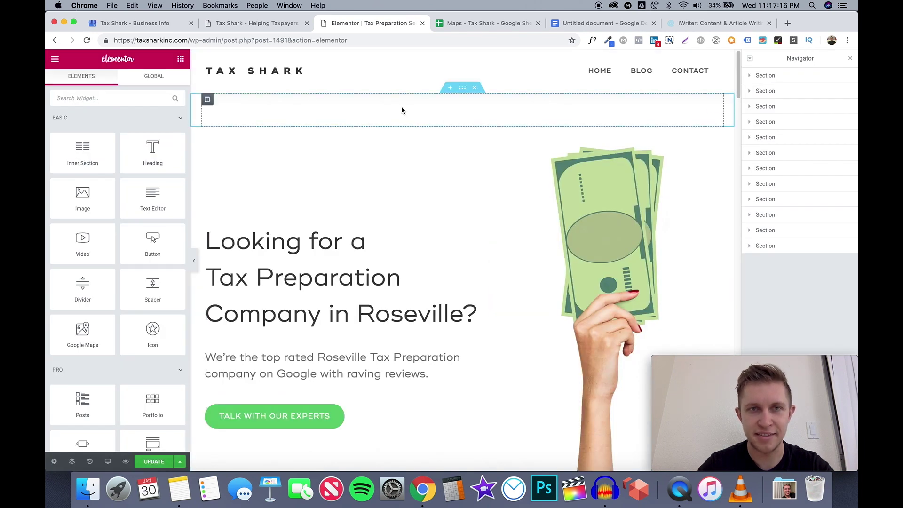
Select the top heading, keep its HTML tag as H2, and select its title ending
left_click(432, 99)
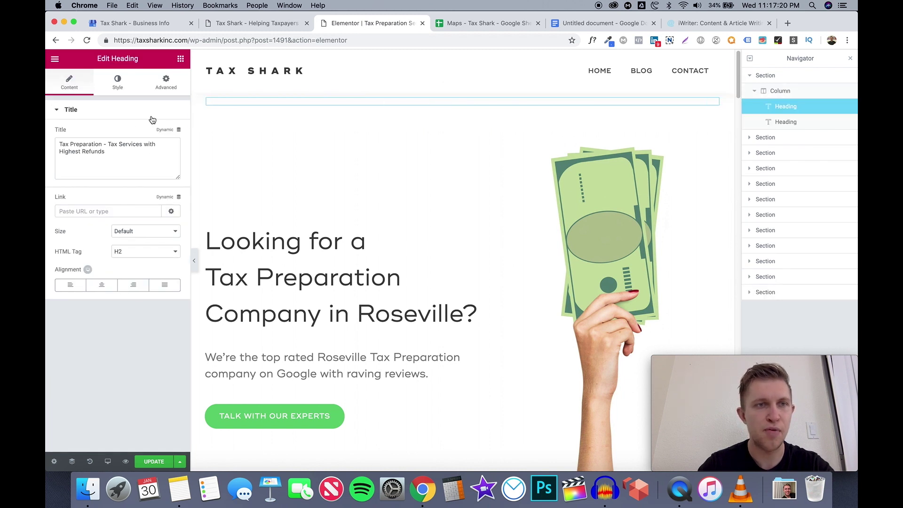
left_click(136, 253)
left_click(137, 254)
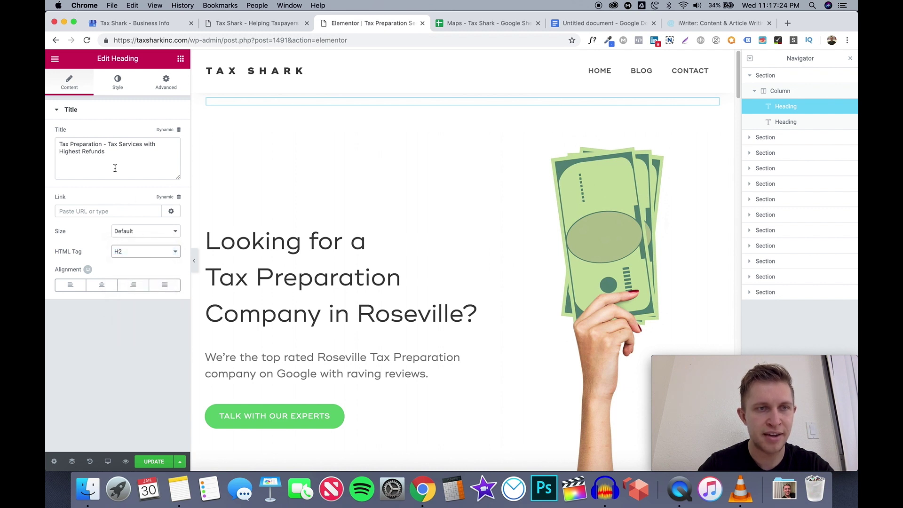
left_click_drag(112, 151, 56, 143)
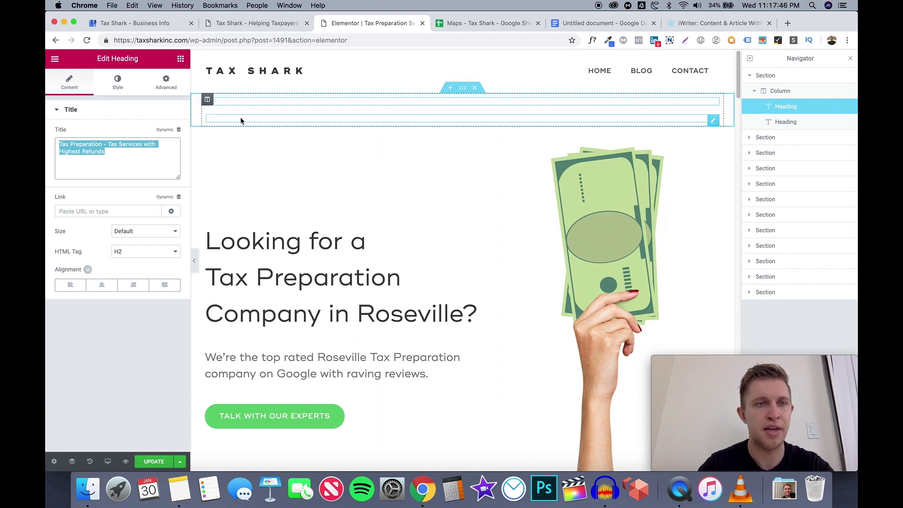
Copy the second heading's bullet text, leaving its HTML tag set to H3
left_click(241, 118)
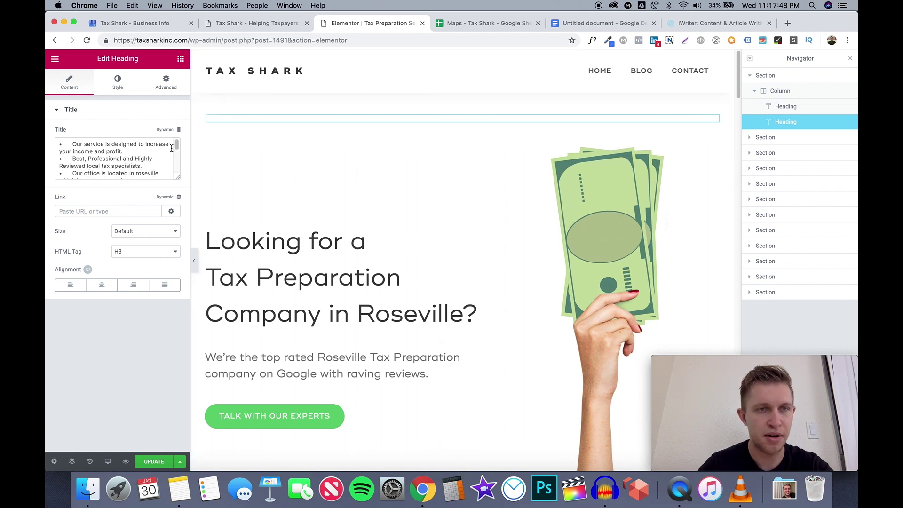
left_click_drag(177, 144, 46, 108)
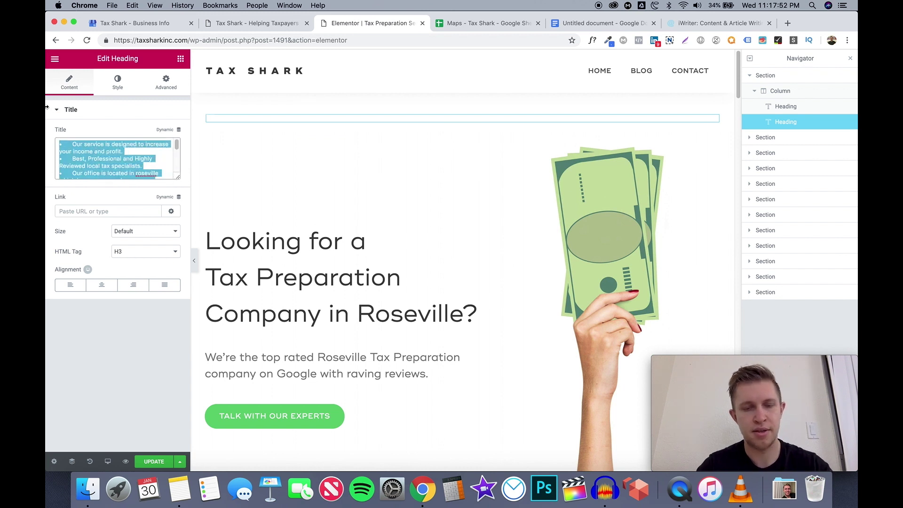
left_click(131, 251)
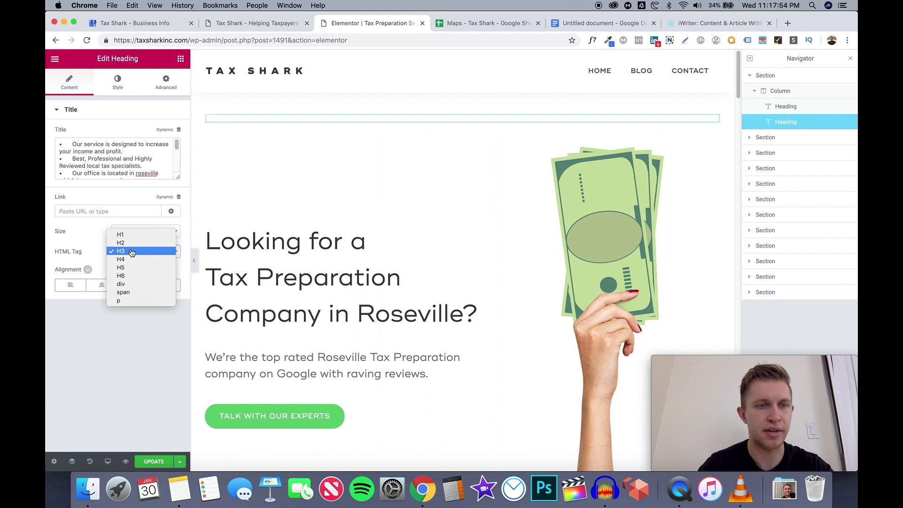
left_click(131, 243)
left_click(132, 252)
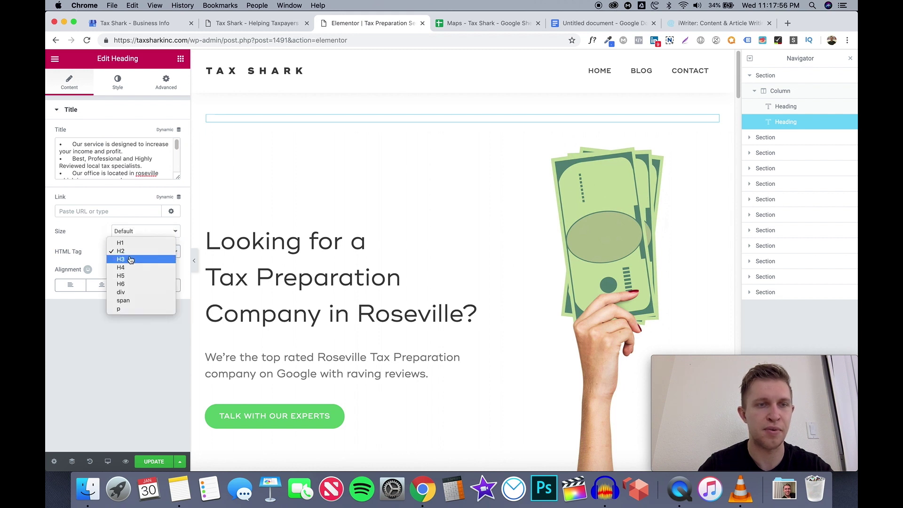
left_click(131, 259)
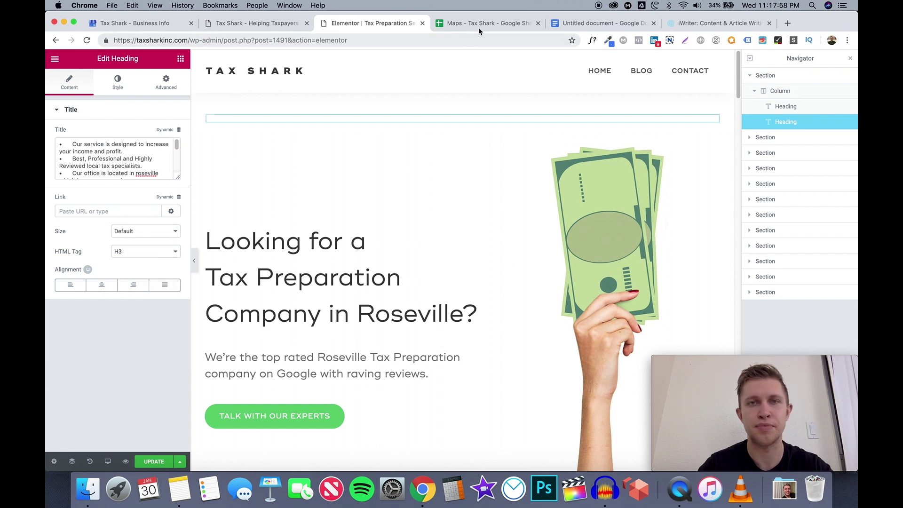
left_click(479, 27)
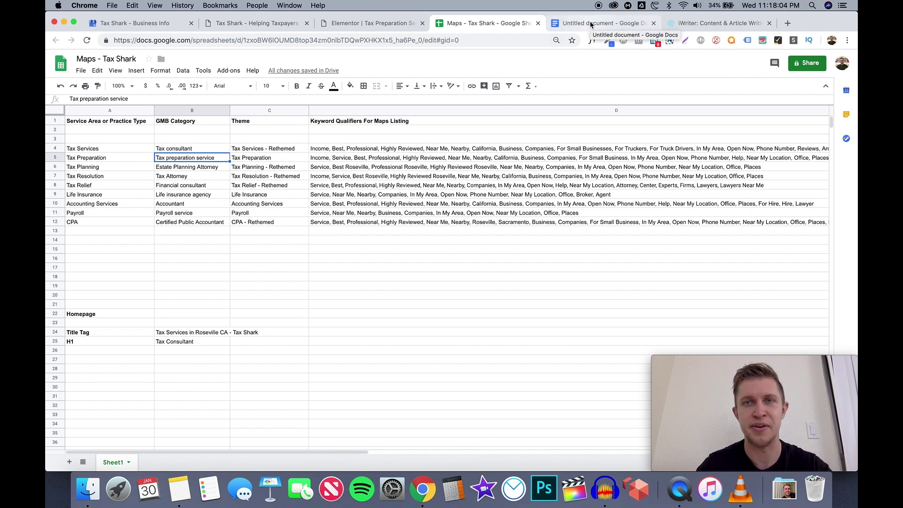
Paste the bullet text under H2, moving the first sentence onto its own line
left_click(591, 25)
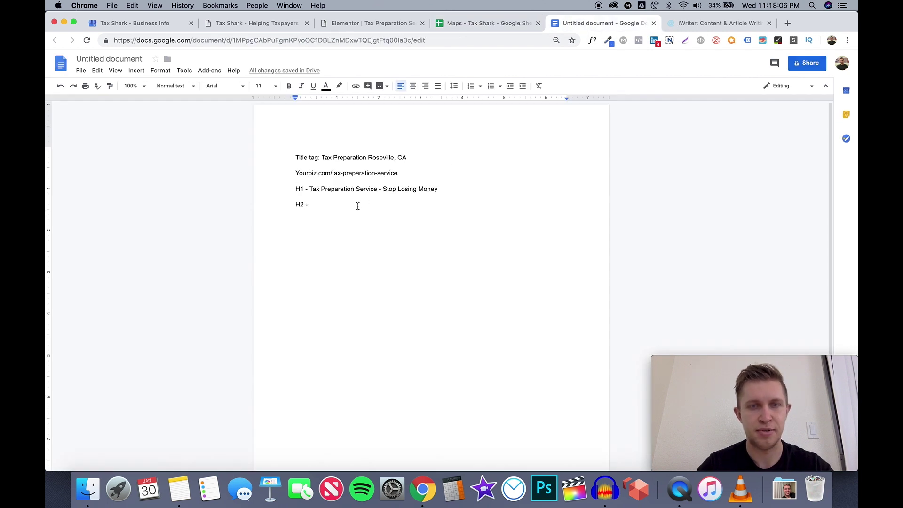
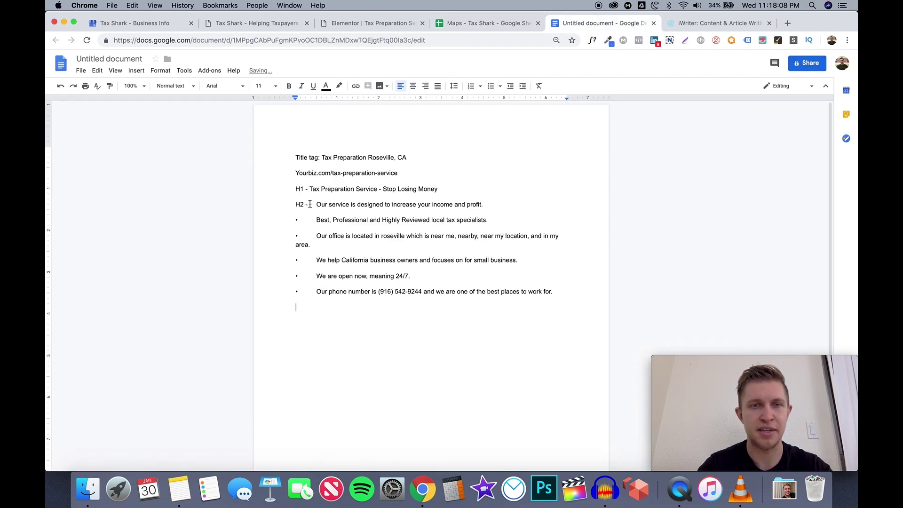
left_click(310, 204)
key("Return")
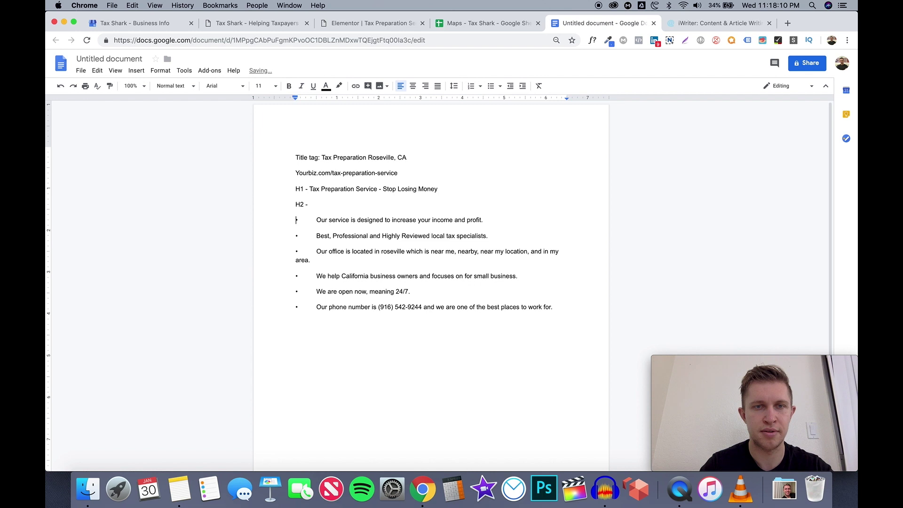
key("Return")
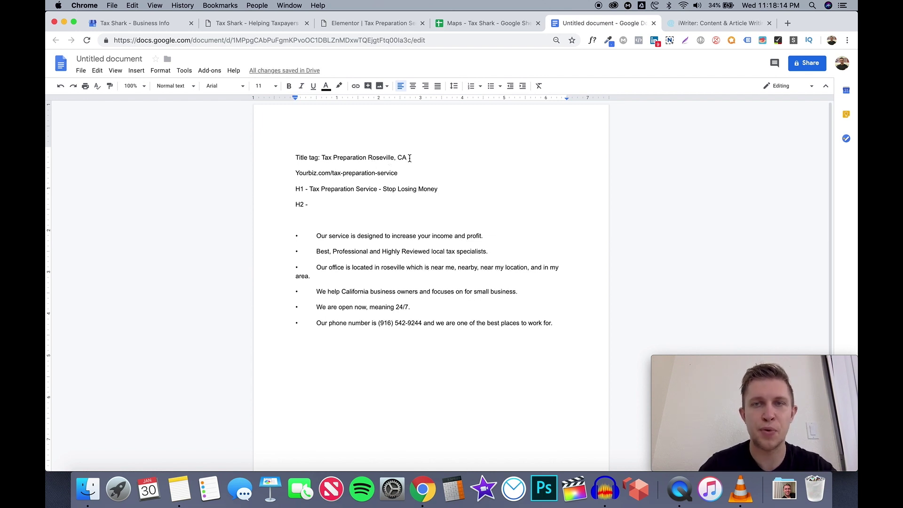
Check Tax Preparation's keyword qualifiers in cell D5 of the Maps spreadsheet
left_click(480, 25)
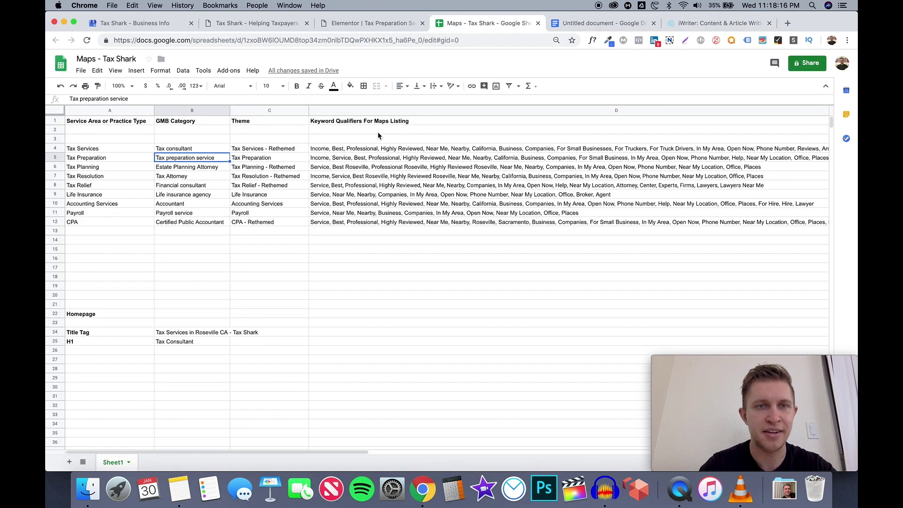
left_click(344, 161)
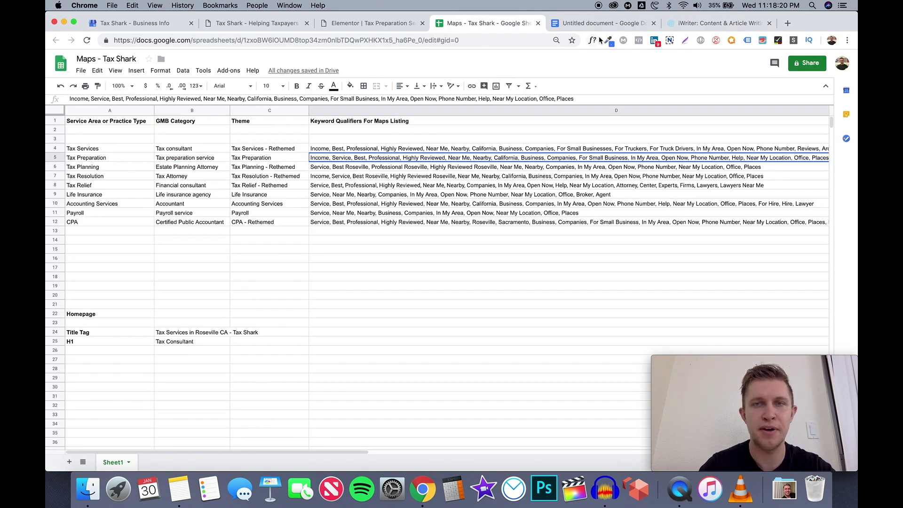
left_click(705, 23)
left_click(606, 24)
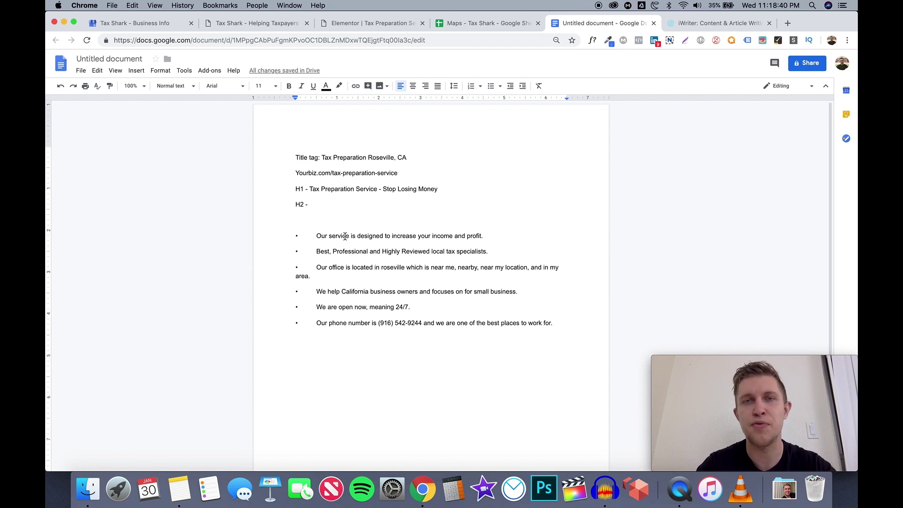
left_click(500, 22)
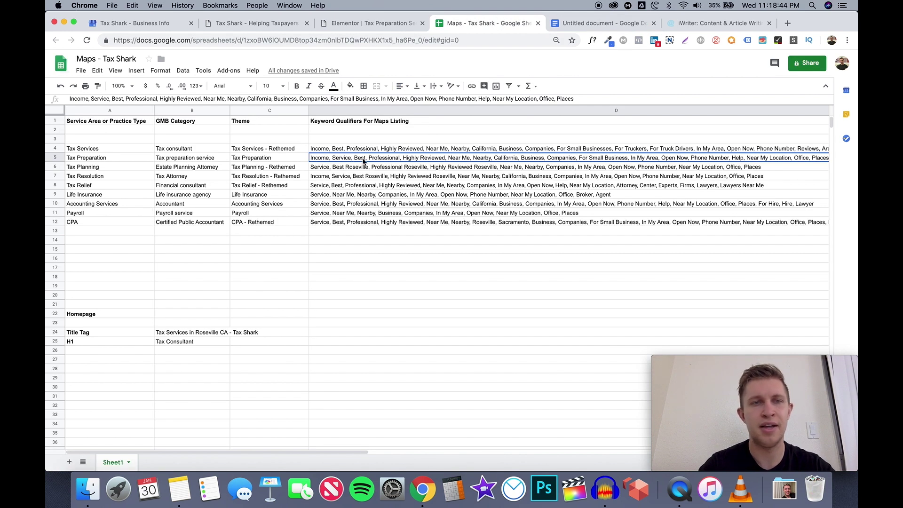
left_click(592, 27)
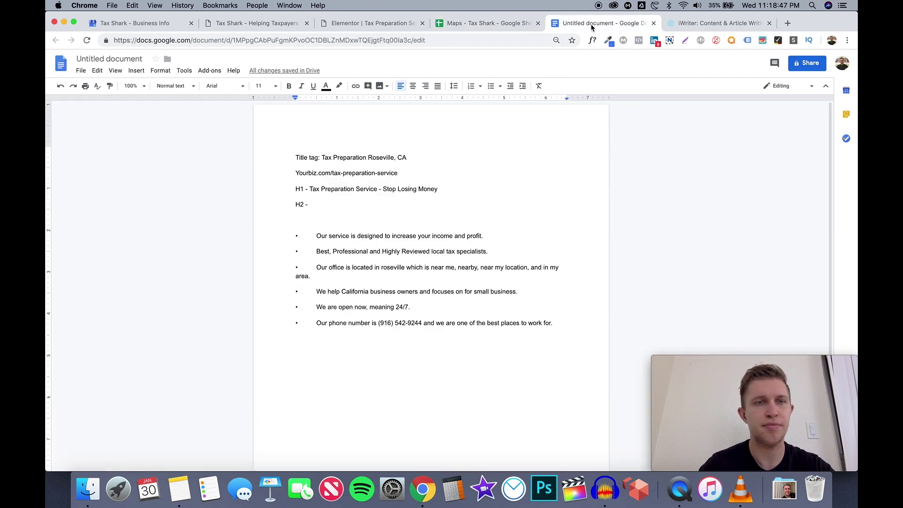
Insert a comma after 'Best' in the second bullet, then return to Elementor
left_click_drag(316, 253, 331, 253)
left_click(330, 253)
type(",")
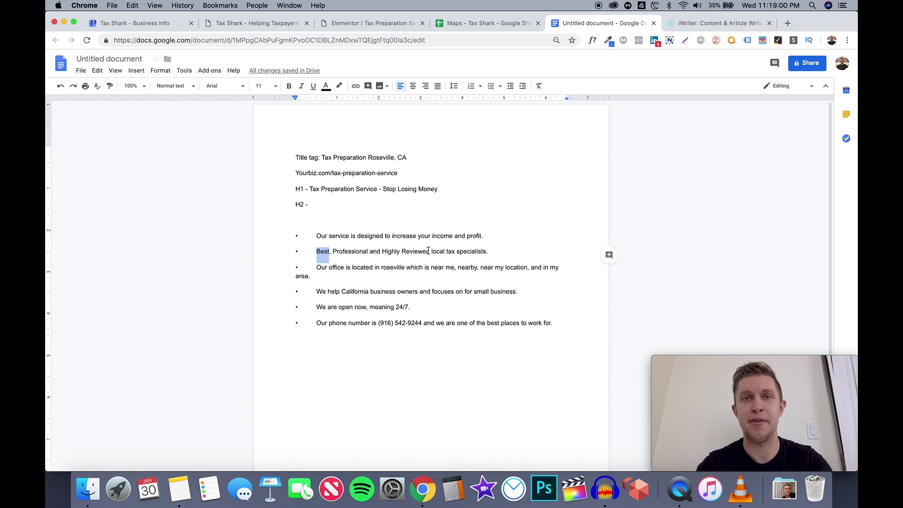
left_click(472, 24)
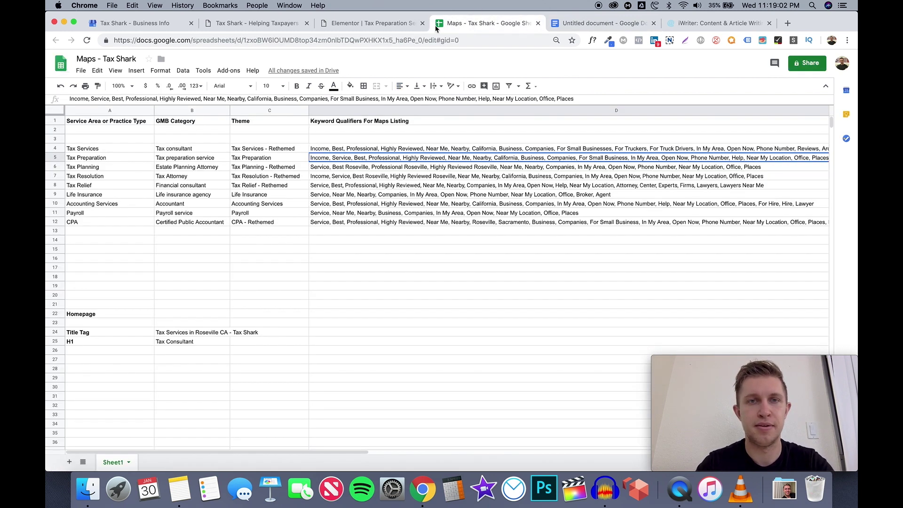
left_click(391, 27)
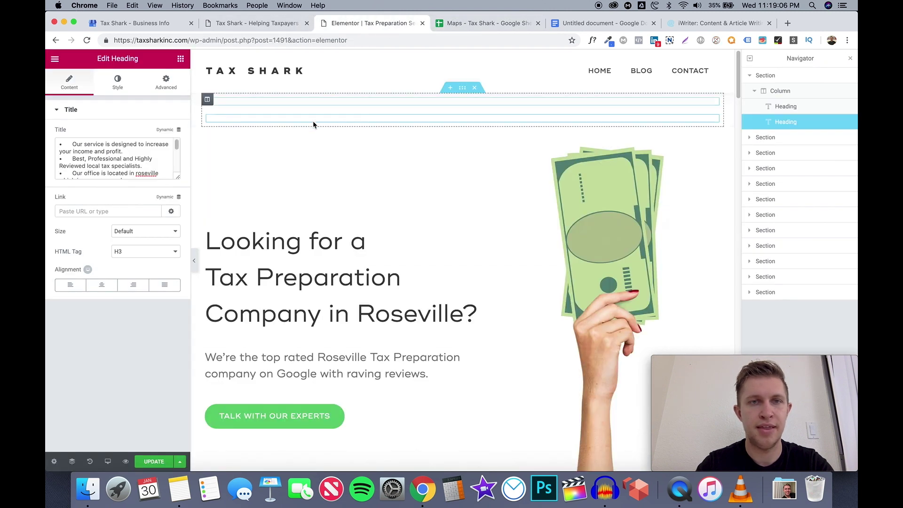
Inspect the top H2 heading and the H3 bullet-text heading, then return to the Maps spreadsheet
left_click(315, 100)
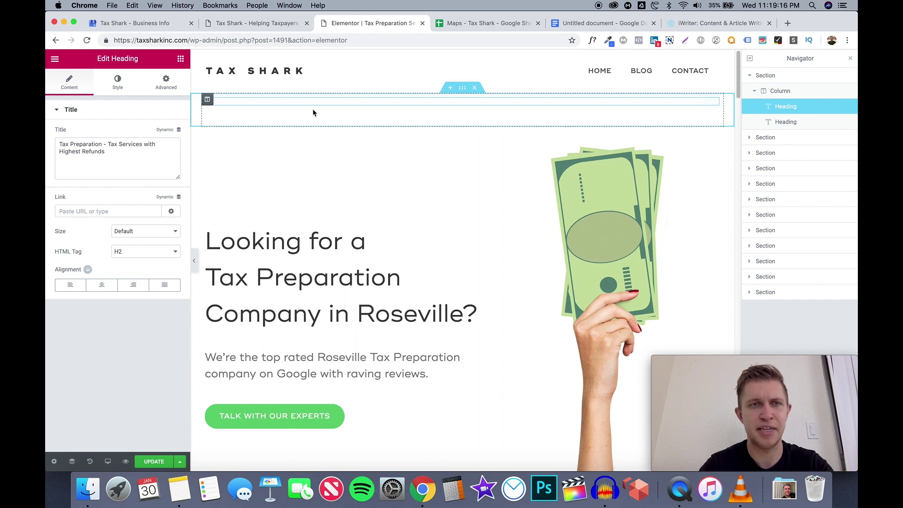
left_click(310, 116)
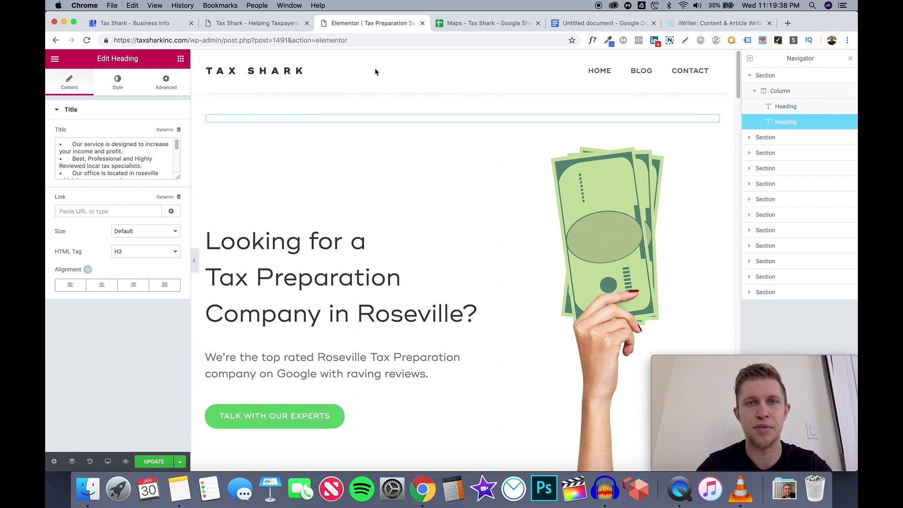
left_click(462, 28)
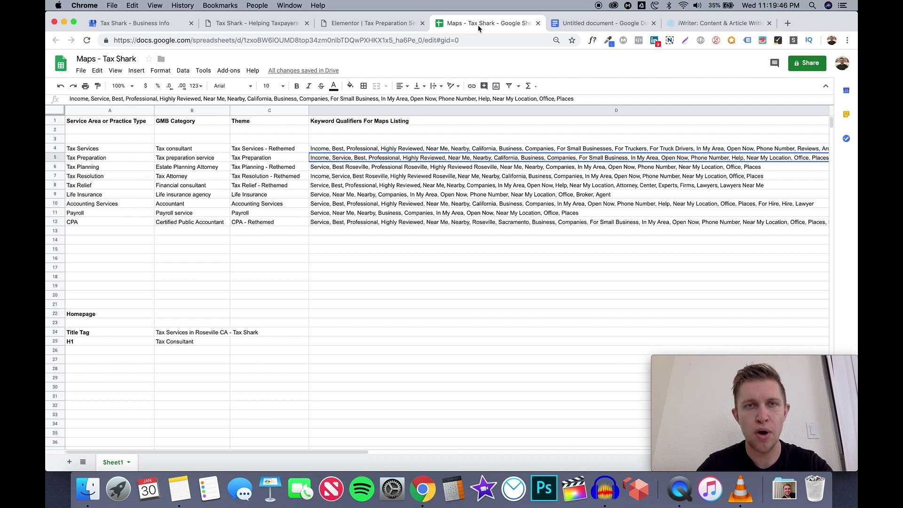
Exit the Elementor editor to the WordPress dashboard, confirming Leave
left_click(266, 27)
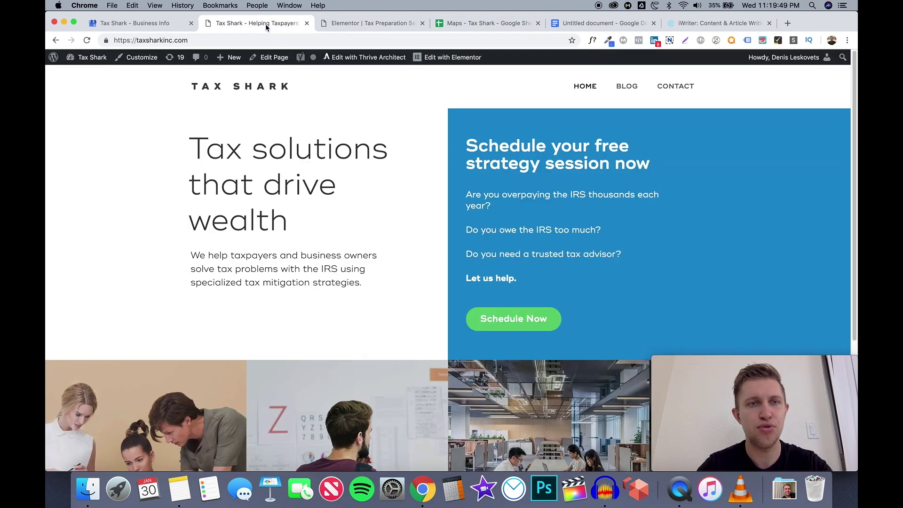
left_click(383, 24)
left_click(59, 58)
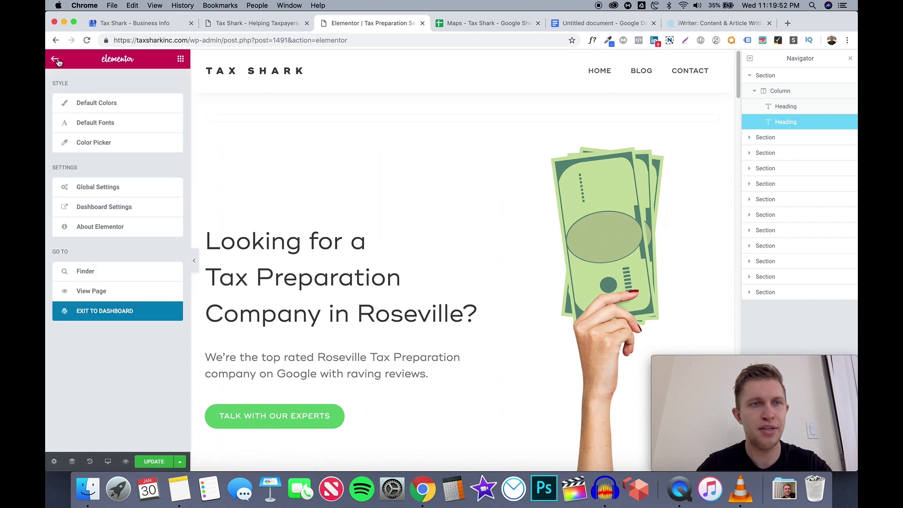
left_click(87, 304)
left_click(534, 172)
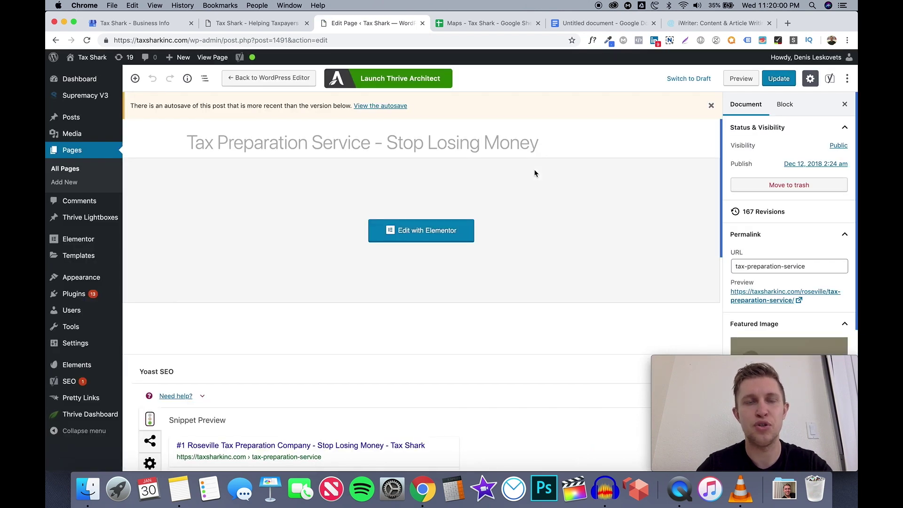
Browse the installed plugins list and highlight the PS Disable Auto Formatting plugin
left_click(132, 295)
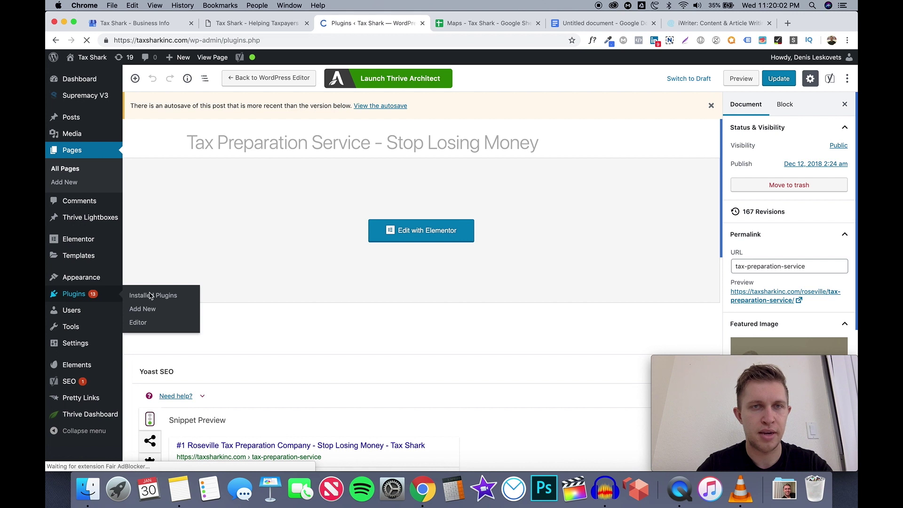
scroll(333, 333, "down", 4)
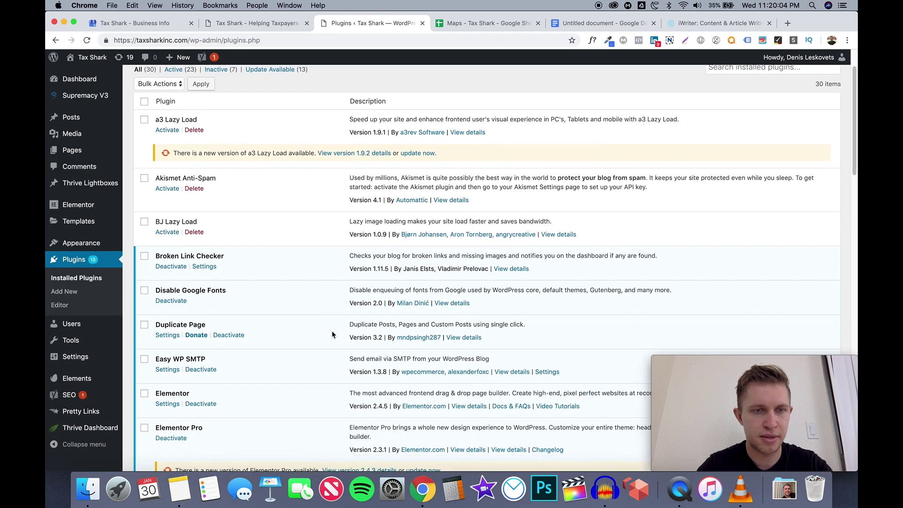
scroll(332, 334, "down", 10)
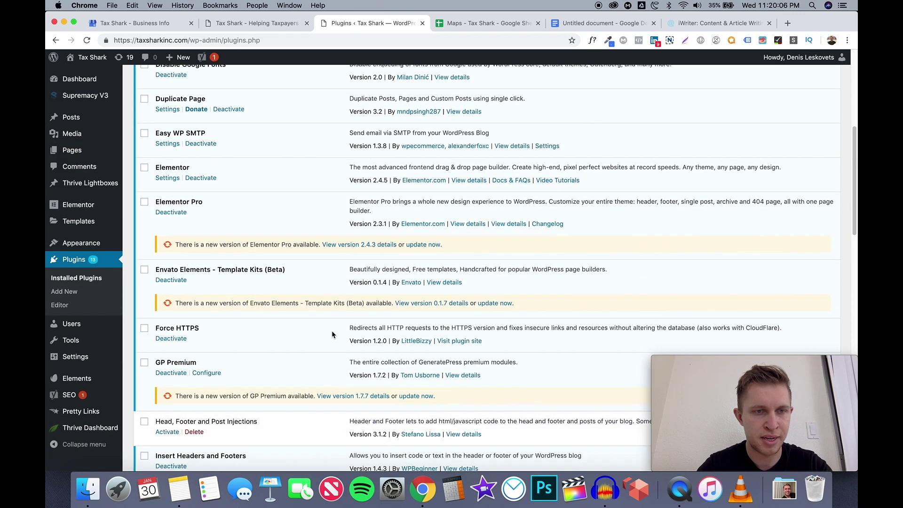
scroll(332, 334, "down", 5)
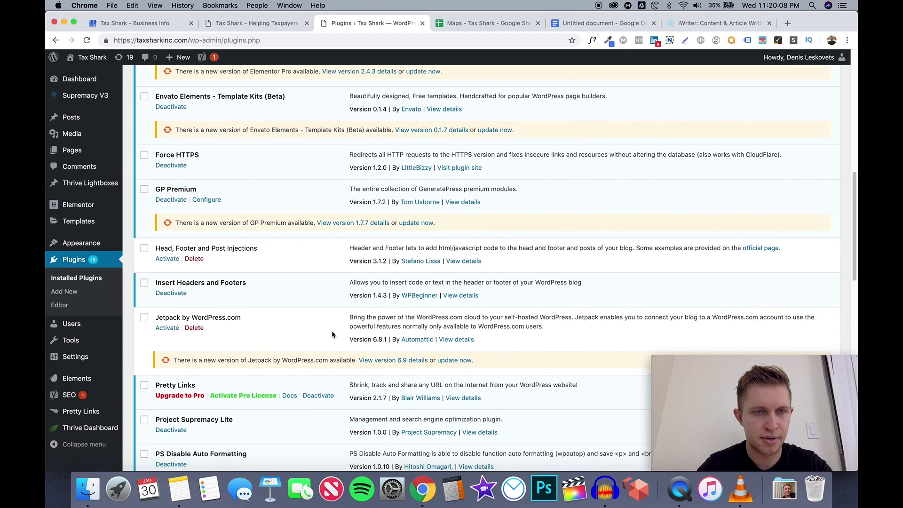
scroll(319, 323, "down", 8)
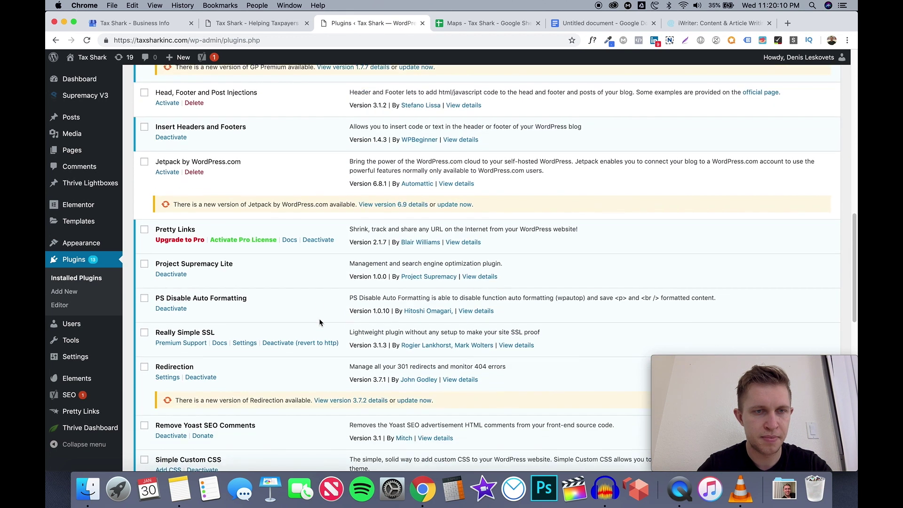
scroll(320, 323, "down", 1)
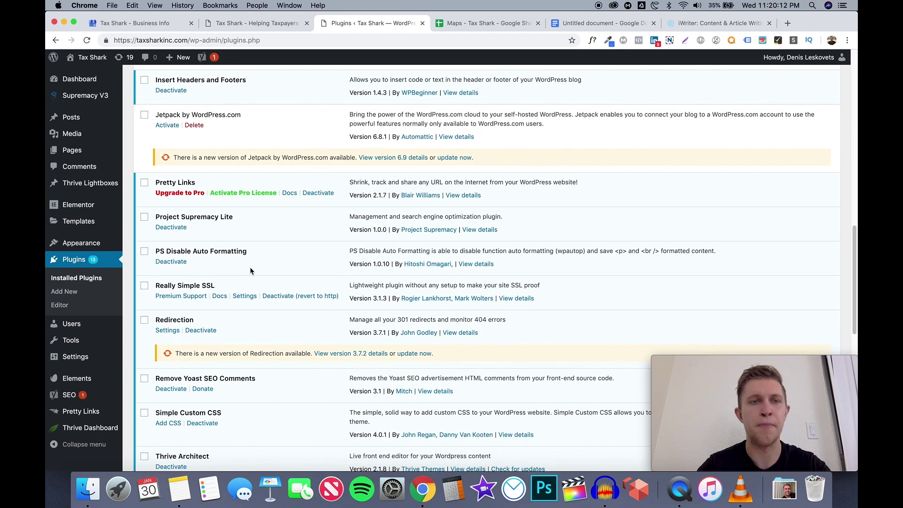
left_click_drag(160, 251, 245, 247)
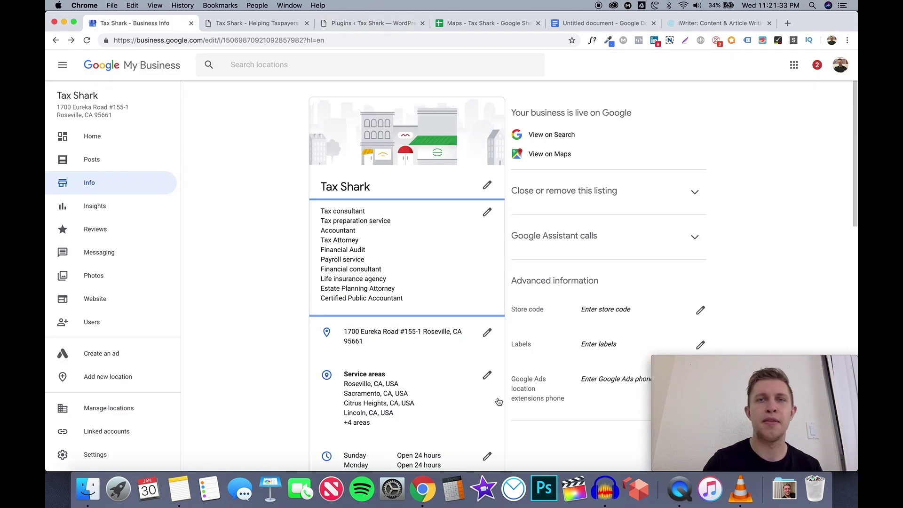
Add a new 'Text' line below the six keyword bullets in the outline
left_click(606, 26)
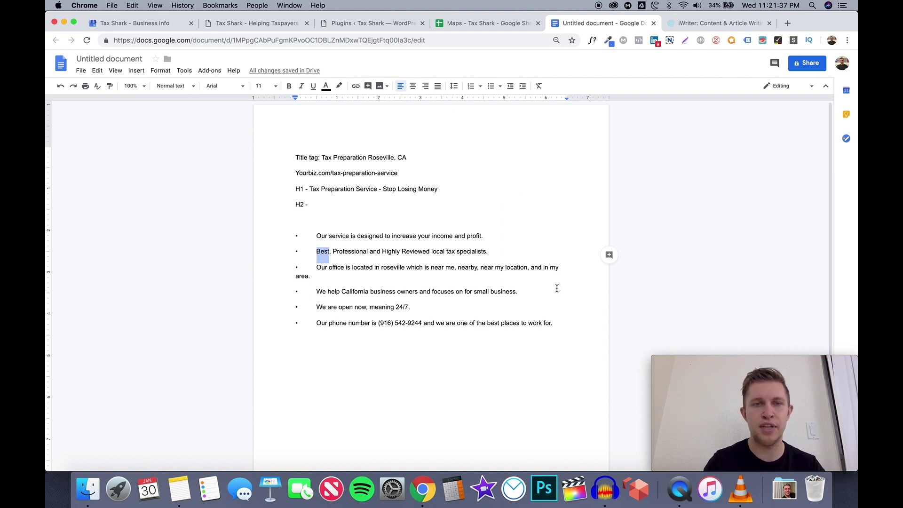
left_click(566, 312)
key("Return")
key("Return")
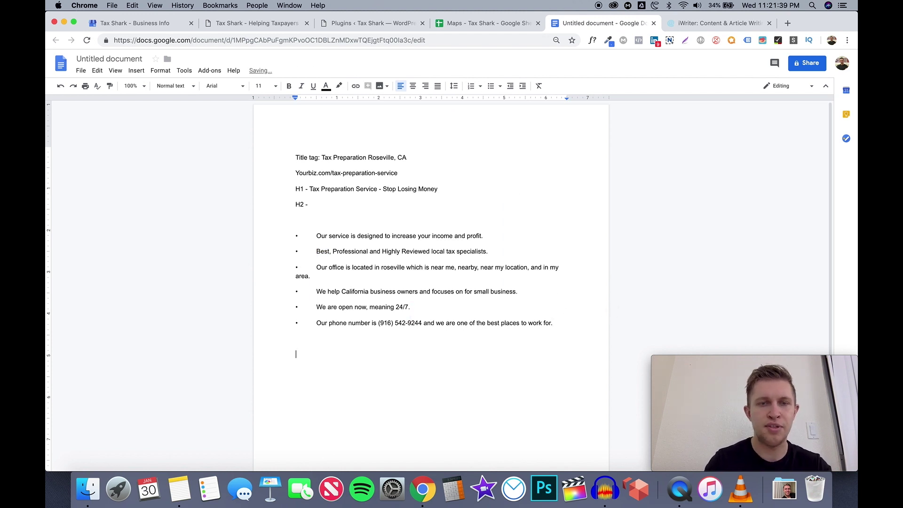
type("Text")
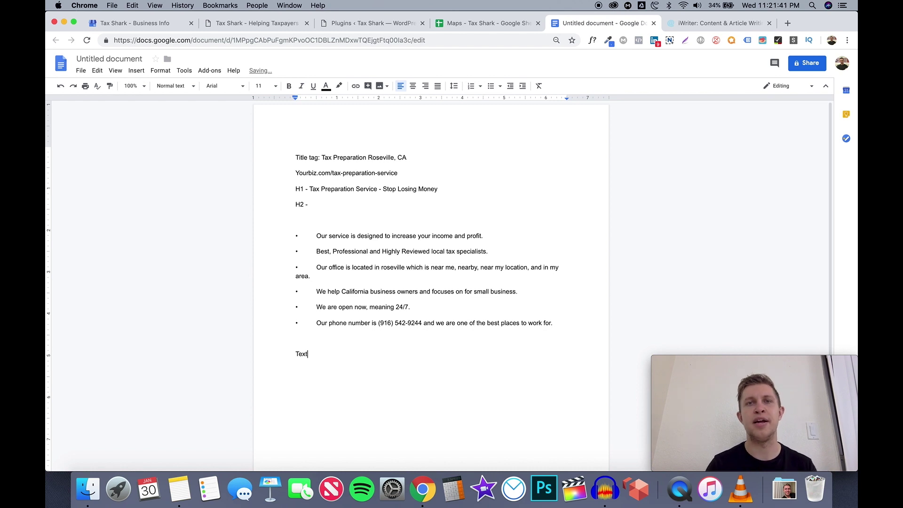
left_click(724, 24)
left_click(596, 27)
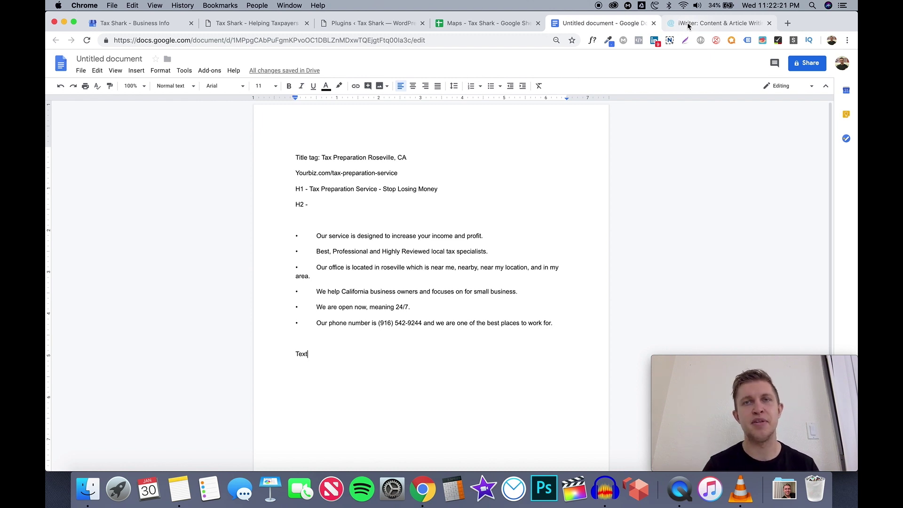
Look over Tax Shark's Google My Business Info page
left_click(143, 23)
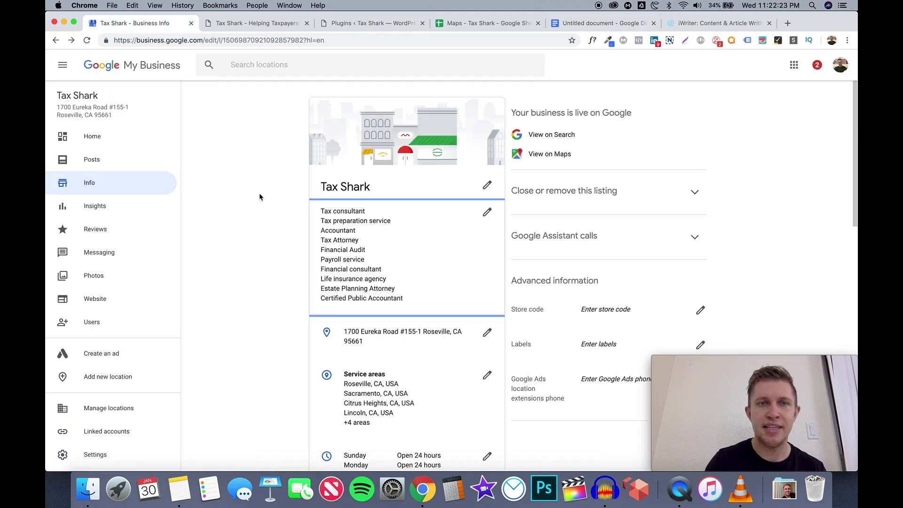
scroll(259, 247, "down", 10)
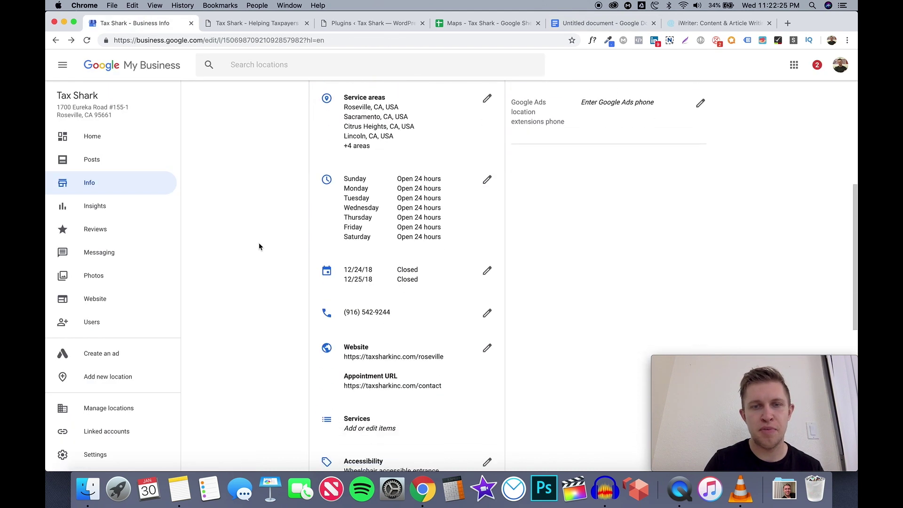
scroll(259, 246, "up", 15)
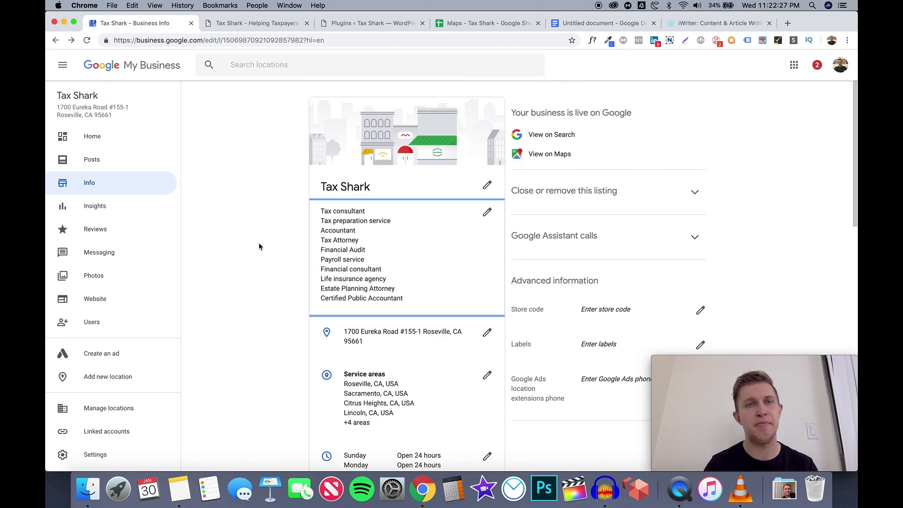